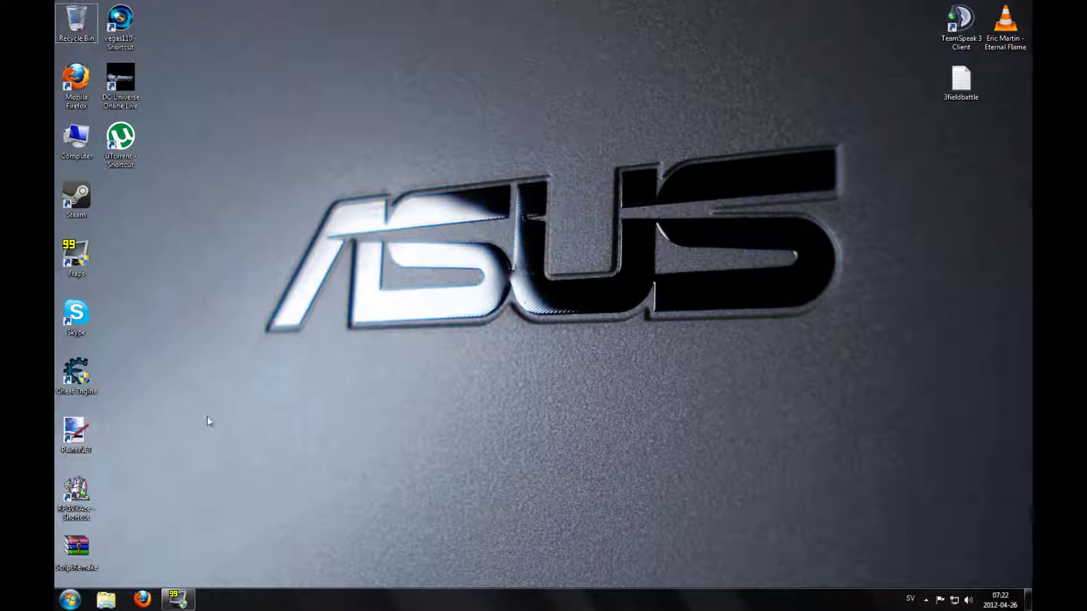
# Launch RPG Maker VX Ace from the desktop so the Dagger Of Light town map opens
pyautogui.click(73, 498)
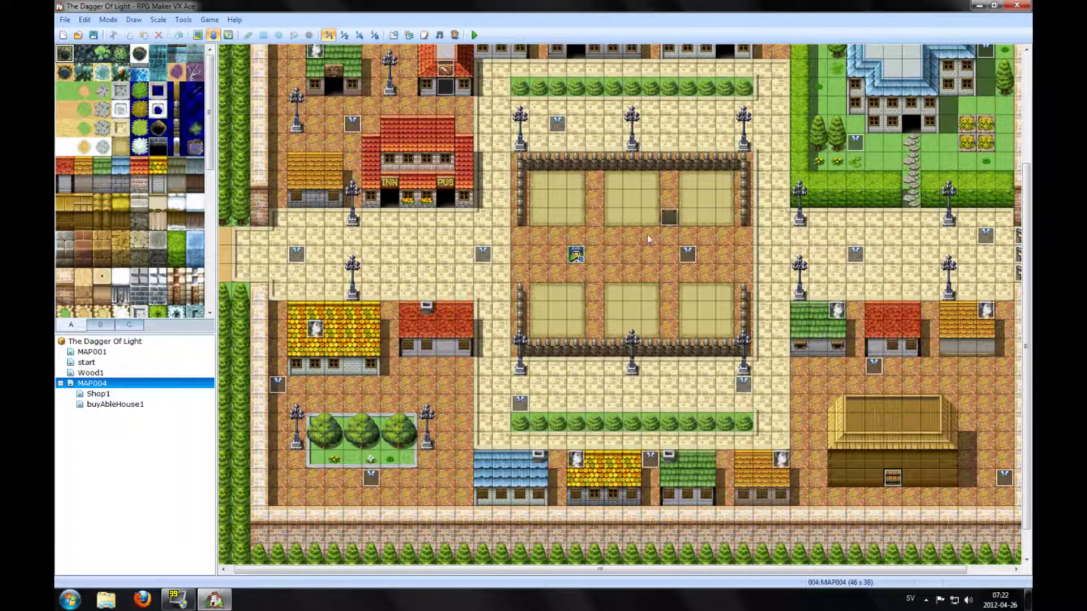
# Move the player start up and right, and create a new event on an empty tile
pyautogui.moveTo(575, 255); pyautogui.dragTo(593, 237)
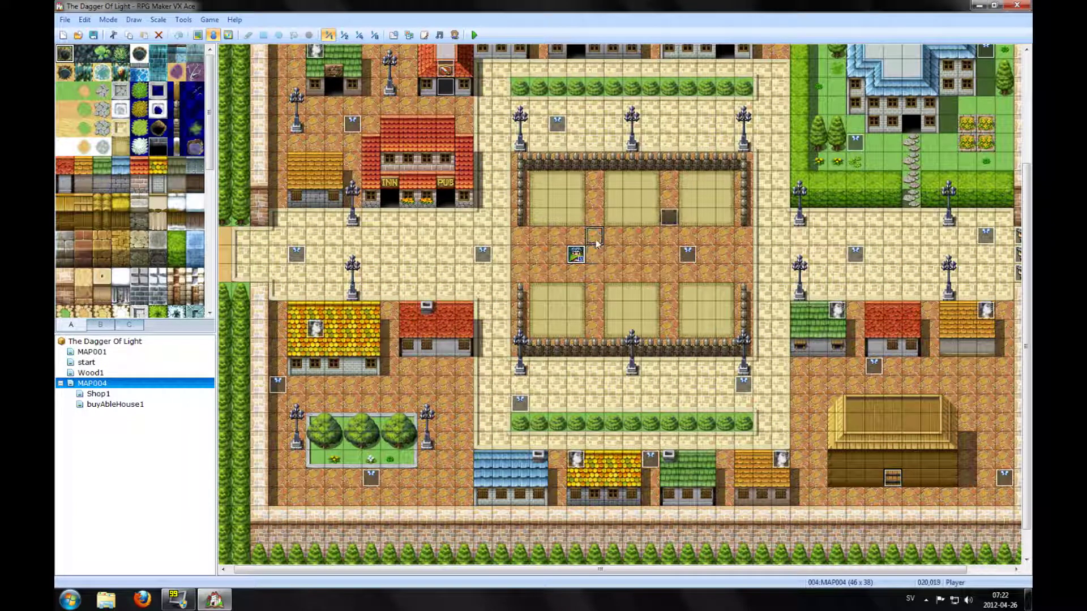
pyautogui.click(574, 258)
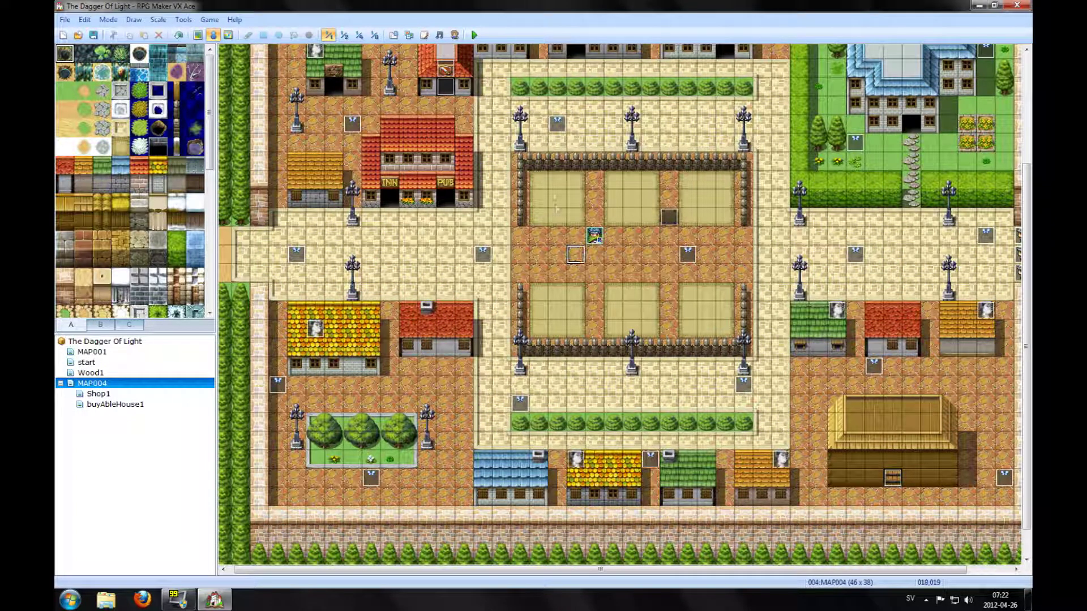
pyautogui.doubleClick(554, 201)
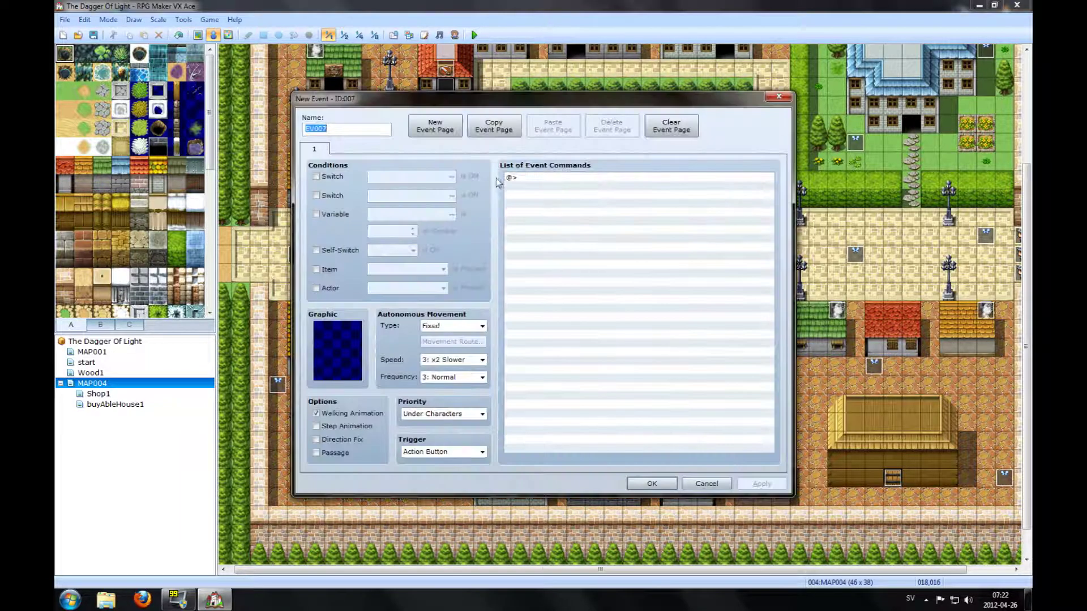
# Give the new event the second People2 villager sprite and apply its settings
pyautogui.doubleClick(342, 348)
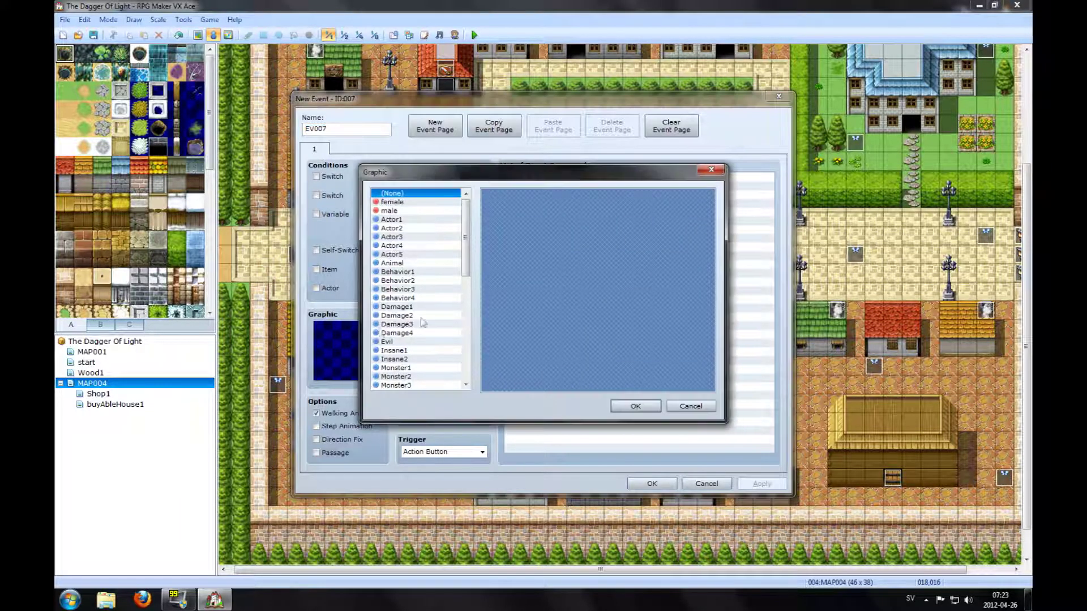
pyautogui.click(398, 315)
pyautogui.click(407, 376)
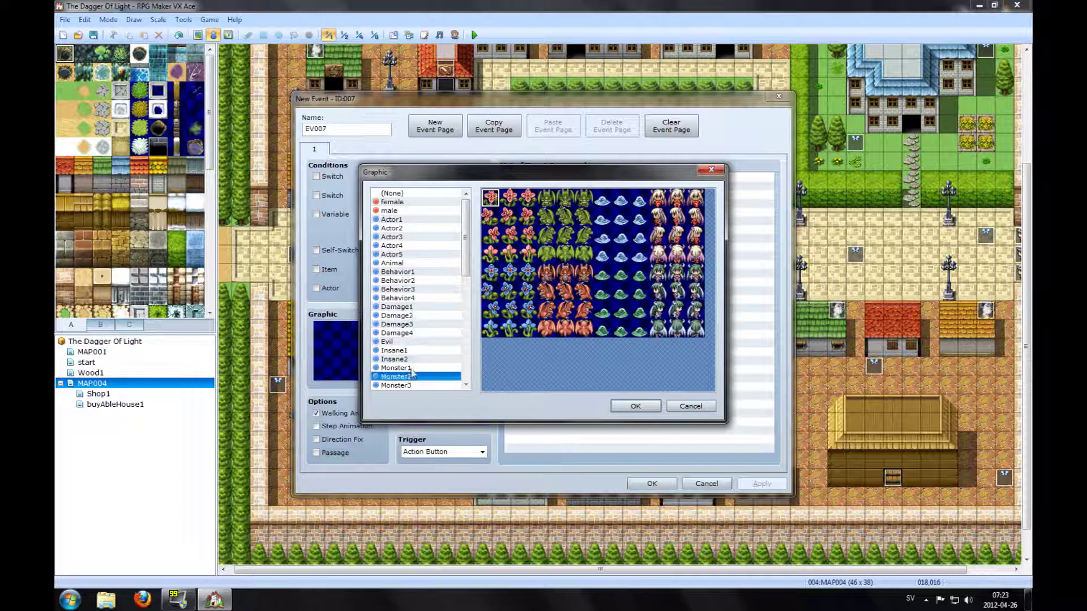
pyautogui.scroll(-2, 413, 371)
pyautogui.click(411, 351)
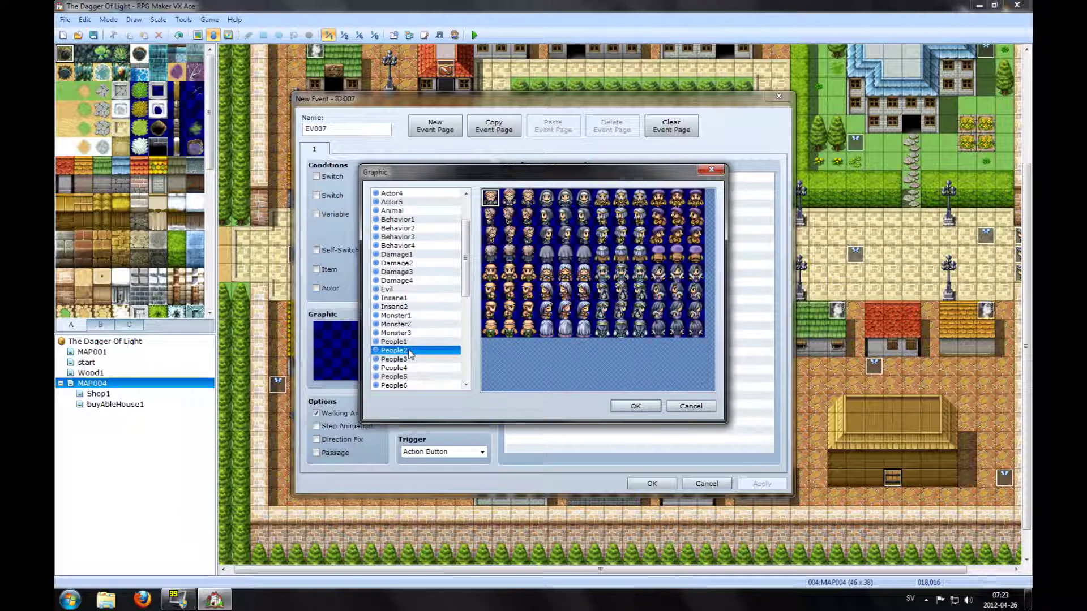
pyautogui.doubleClick(508, 199)
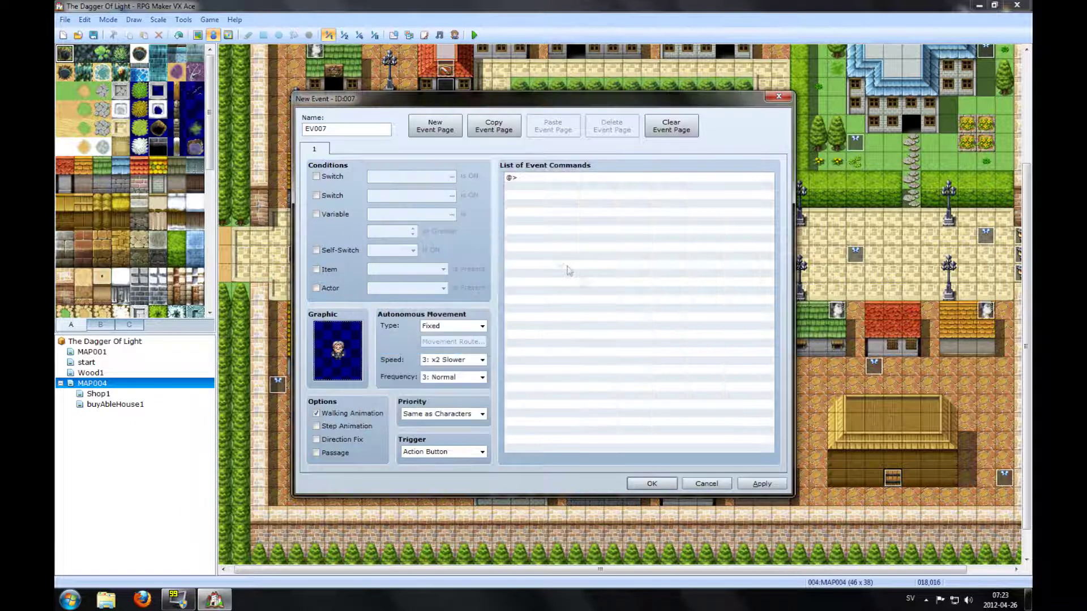
pyautogui.click(760, 484)
# Add the message 'Hello, can you help me with something?' with the People2 old man face
pyautogui.moveTo(561, 101)
pyautogui.mouseDown()
pyautogui.moveTo(546, 147)
pyautogui.moveTo(542, 136)
pyautogui.mouseUp()
pyautogui.doubleClick(520, 219)
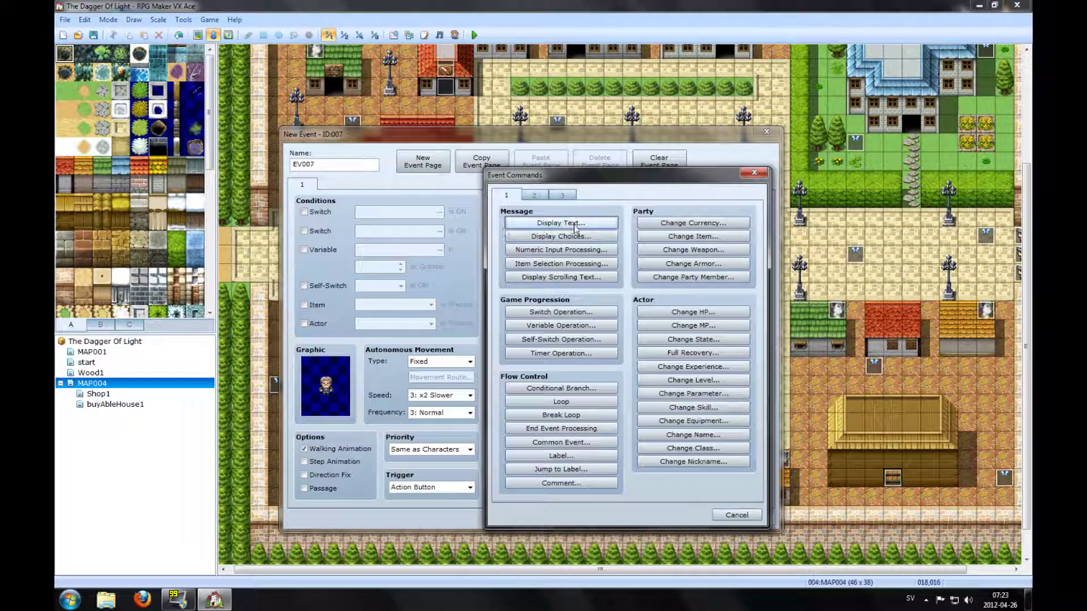
pyautogui.click(559, 223)
pyautogui.moveTo(569, 295); pyautogui.dragTo(433, 245)
pyautogui.write('Hello, can y')
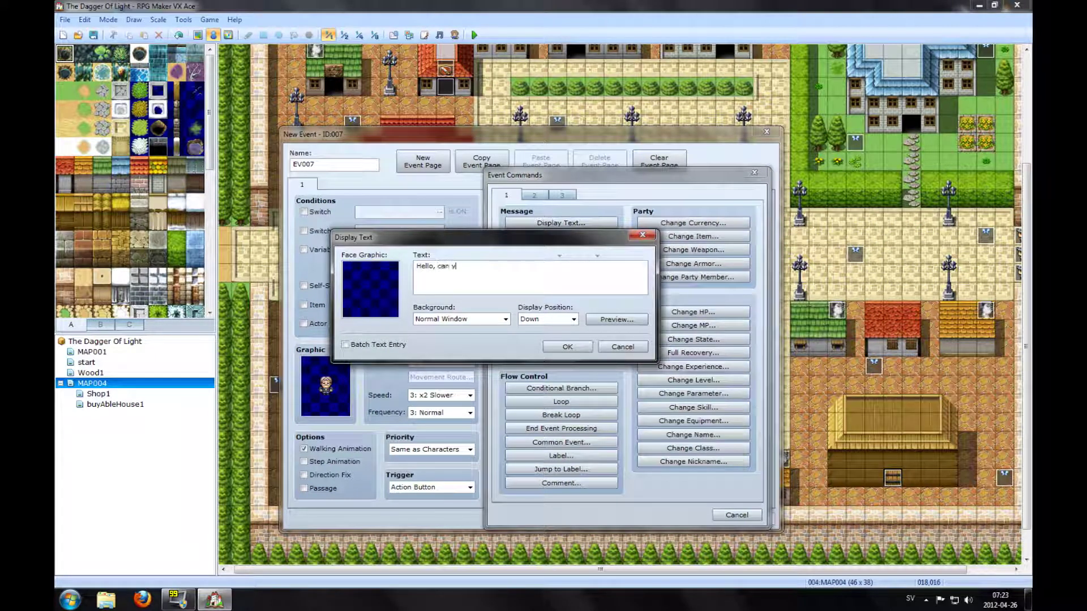
pyautogui.write('ou help me wi')
pyautogui.write('th')
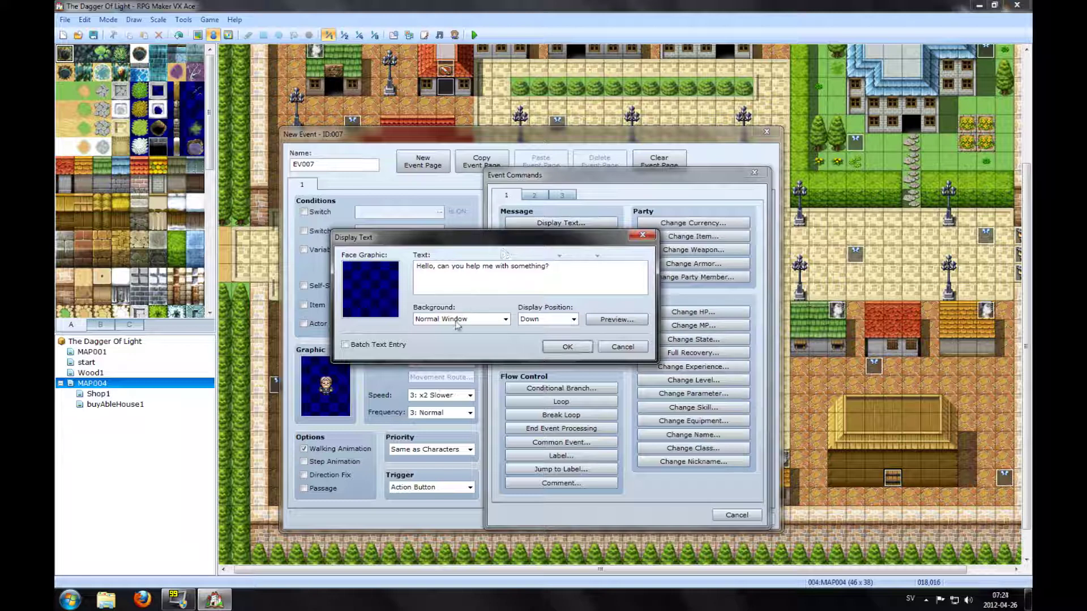
pyautogui.click(503, 321)
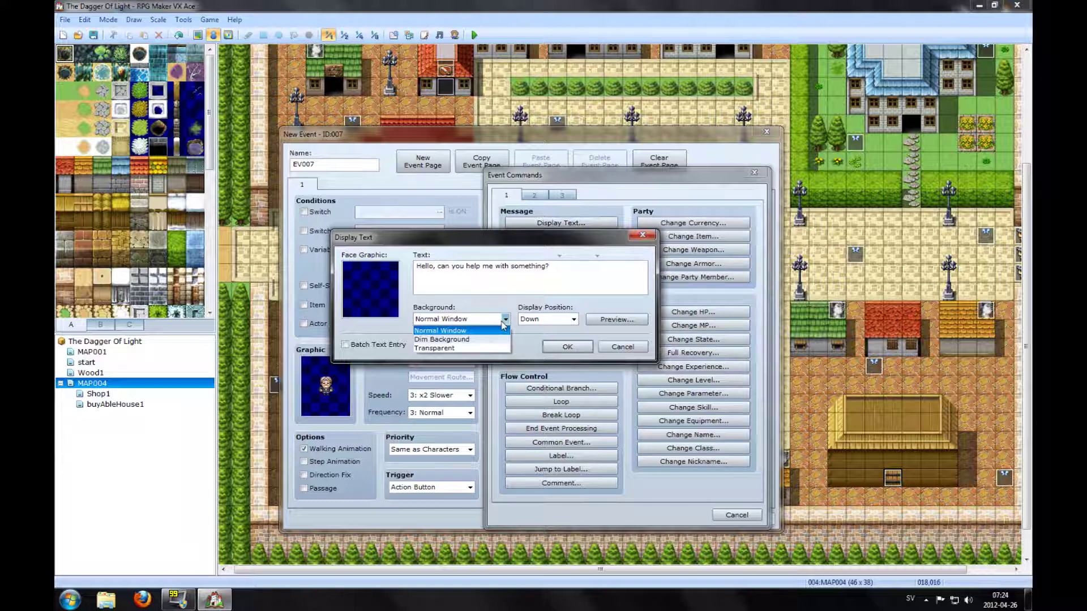
pyautogui.click(502, 331)
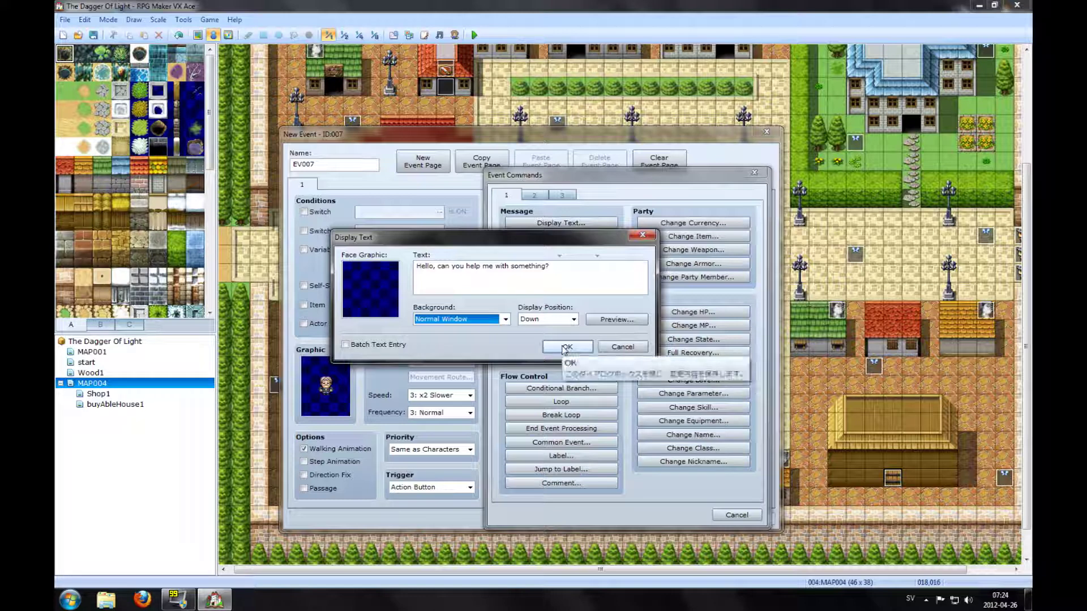
pyautogui.doubleClick(361, 289)
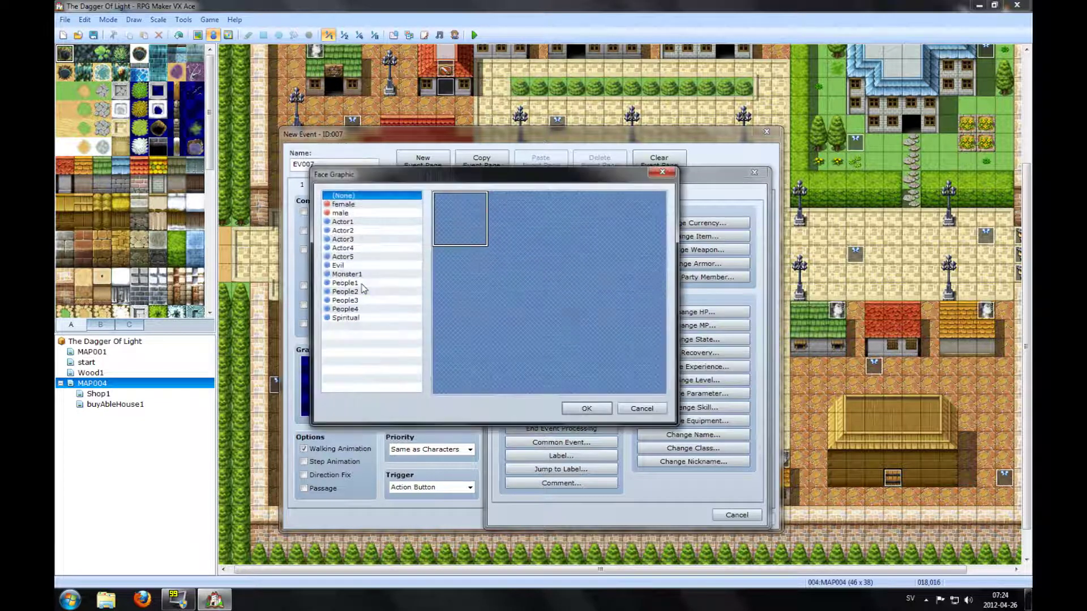
pyautogui.click(348, 293)
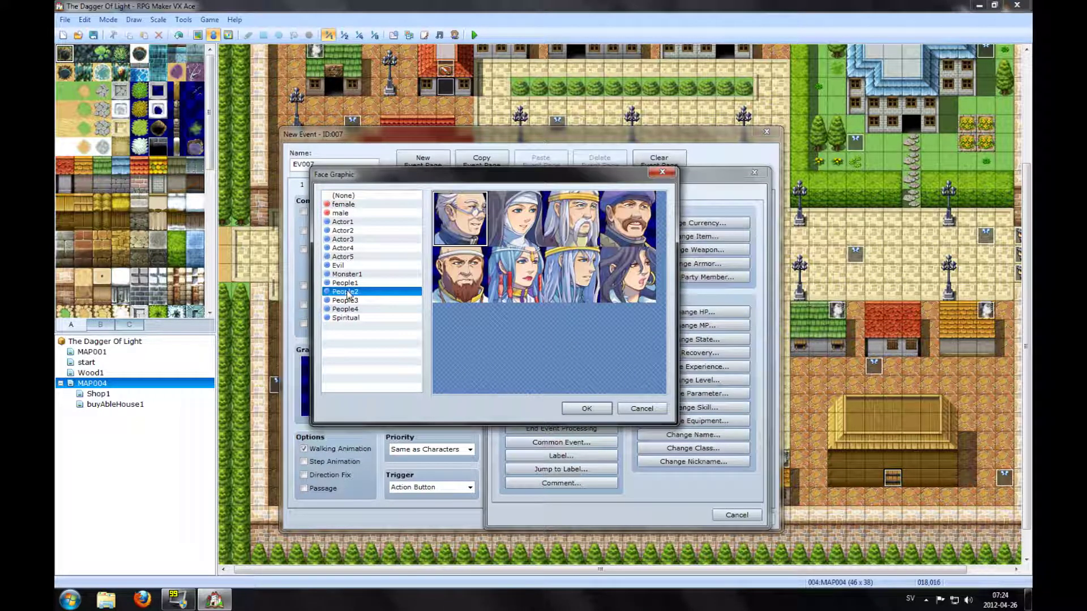
pyautogui.doubleClick(469, 222)
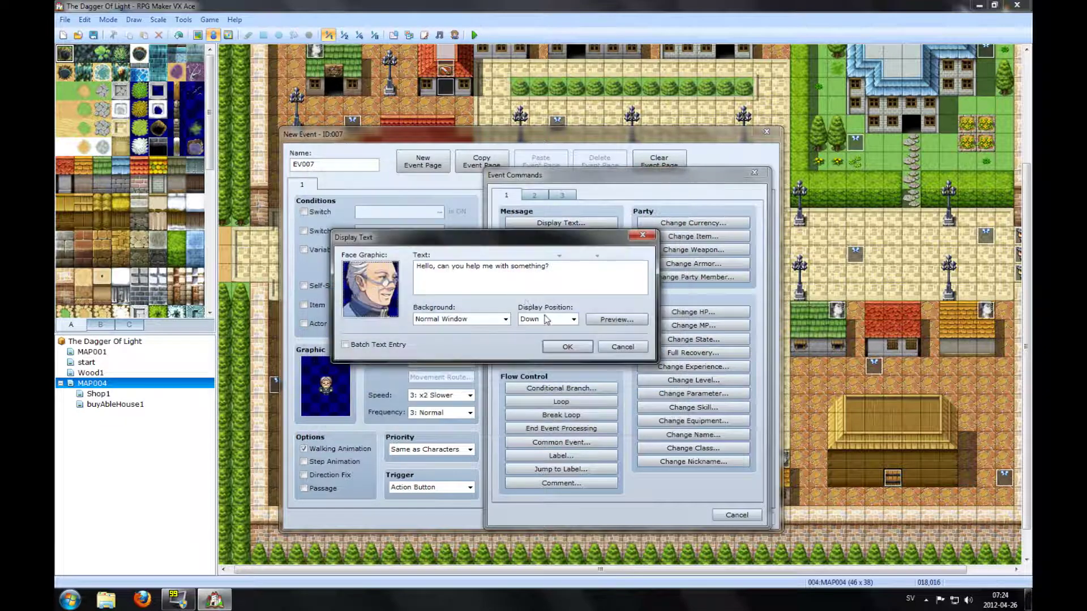
pyautogui.click(567, 350)
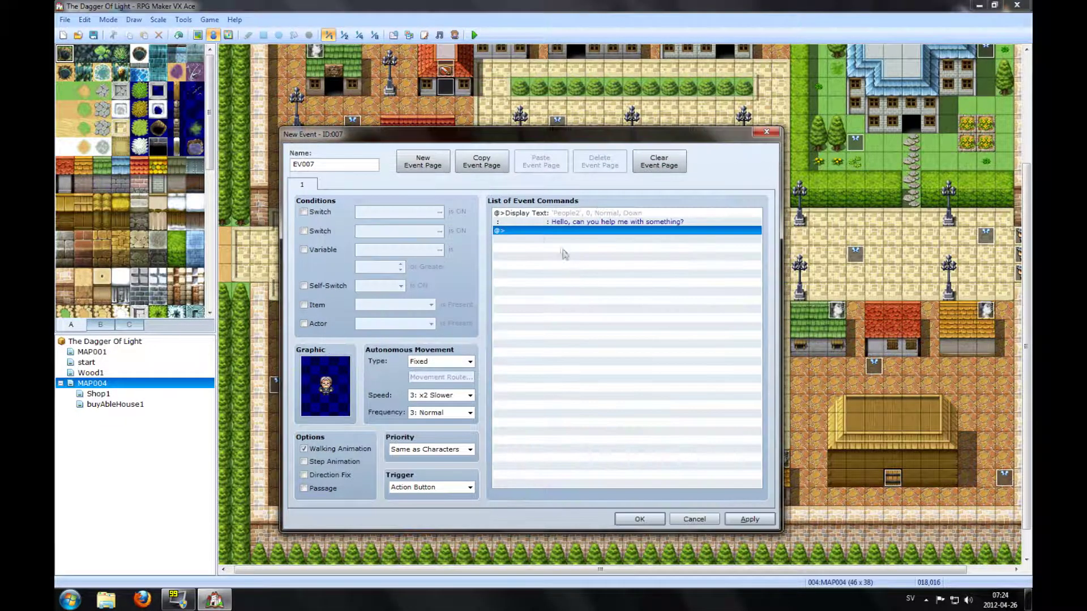
# Add a Display Choices command with Yes and No after the greeting
pyautogui.moveTo(553, 139); pyautogui.dragTo(551, 103)
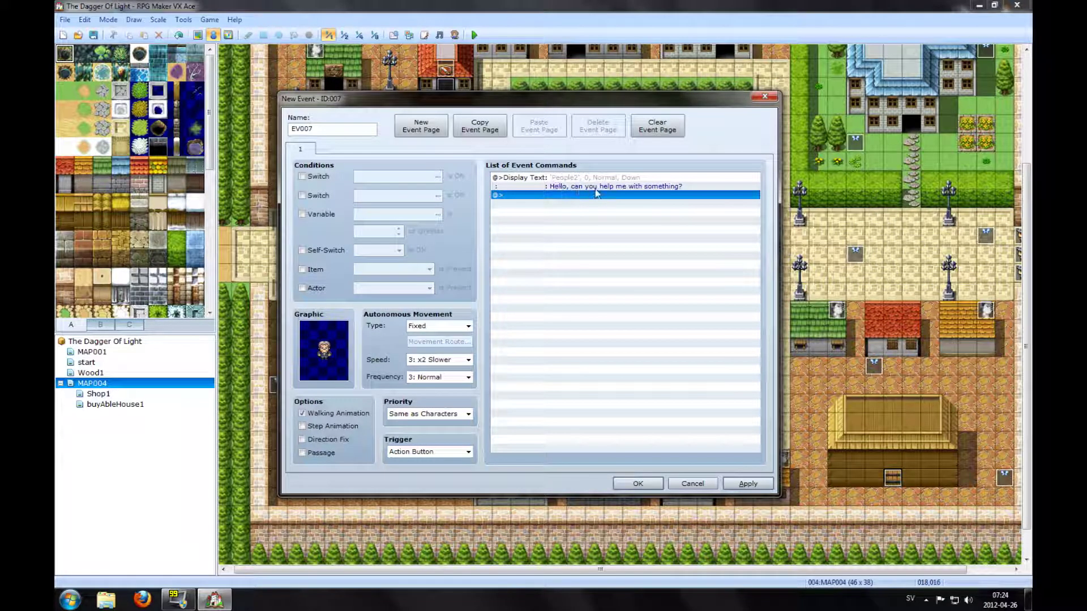
pyautogui.doubleClick(527, 201)
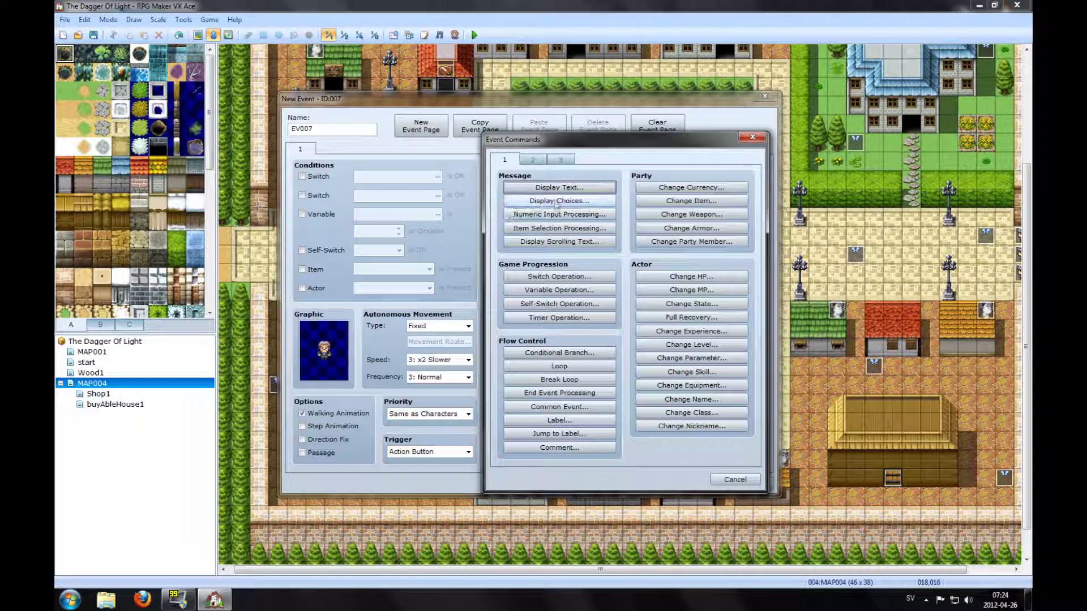
pyautogui.click(554, 204)
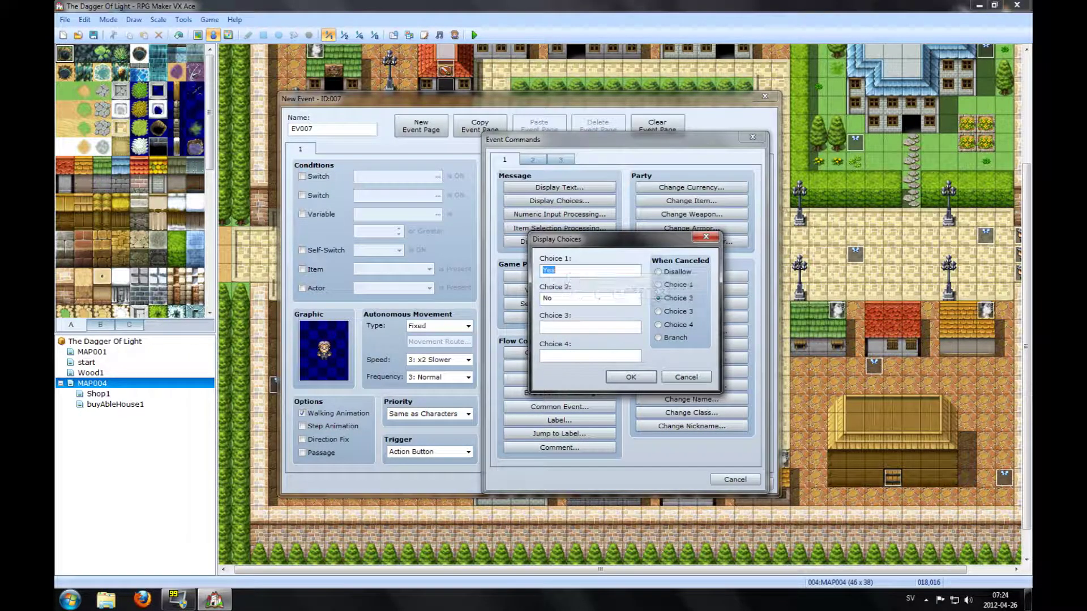
pyautogui.moveTo(557, 270); pyautogui.dragTo(548, 282)
pyautogui.press('Tab')
pyautogui.click(631, 378)
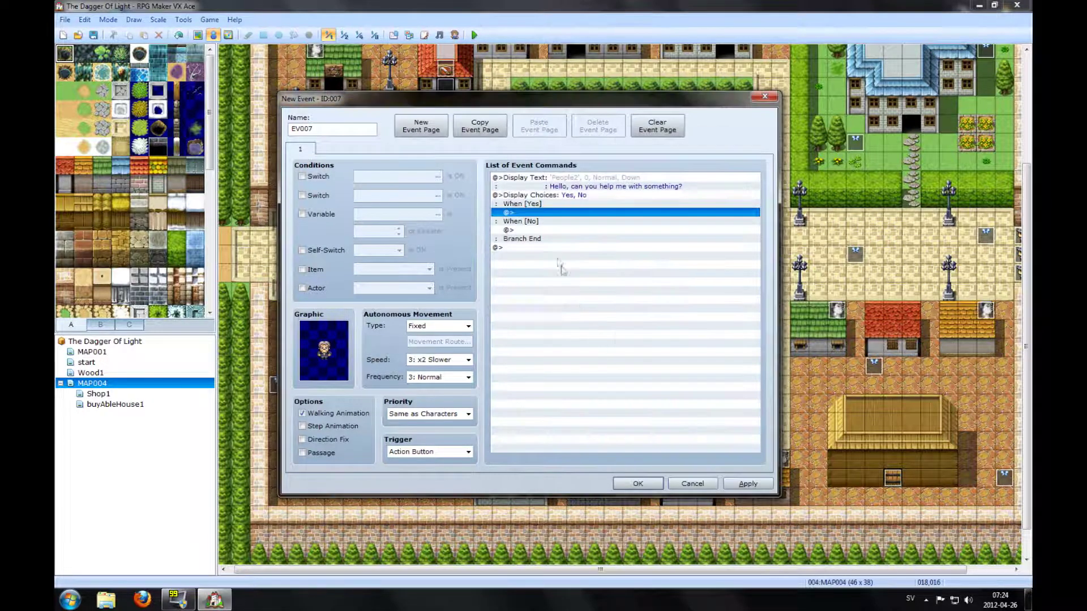
# Select the empty line under the When [No] branch, adding no command yet
pyautogui.click(523, 229)
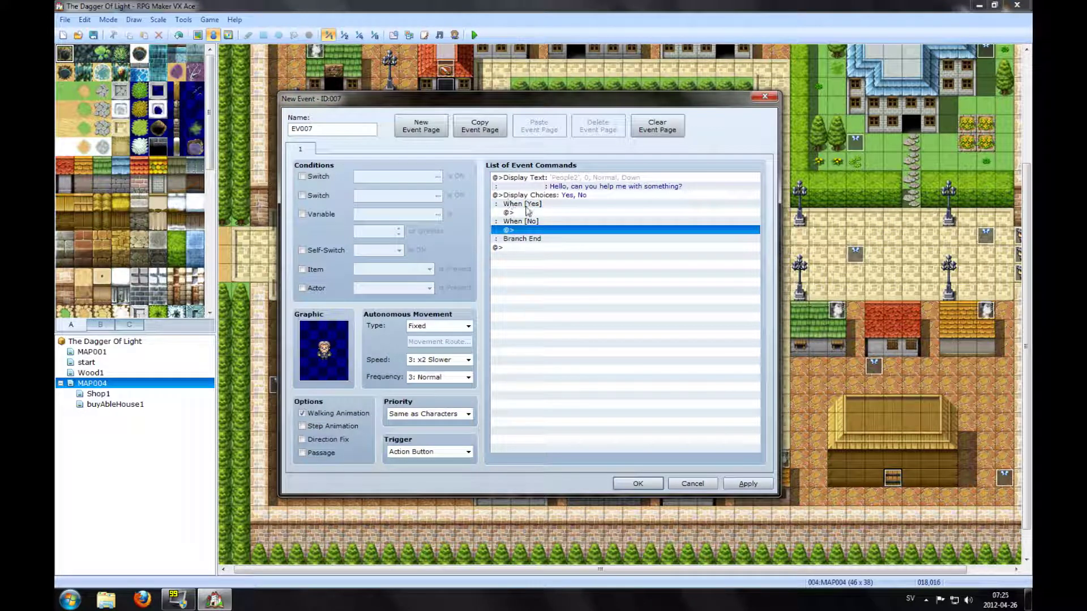
pyautogui.doubleClick(525, 232)
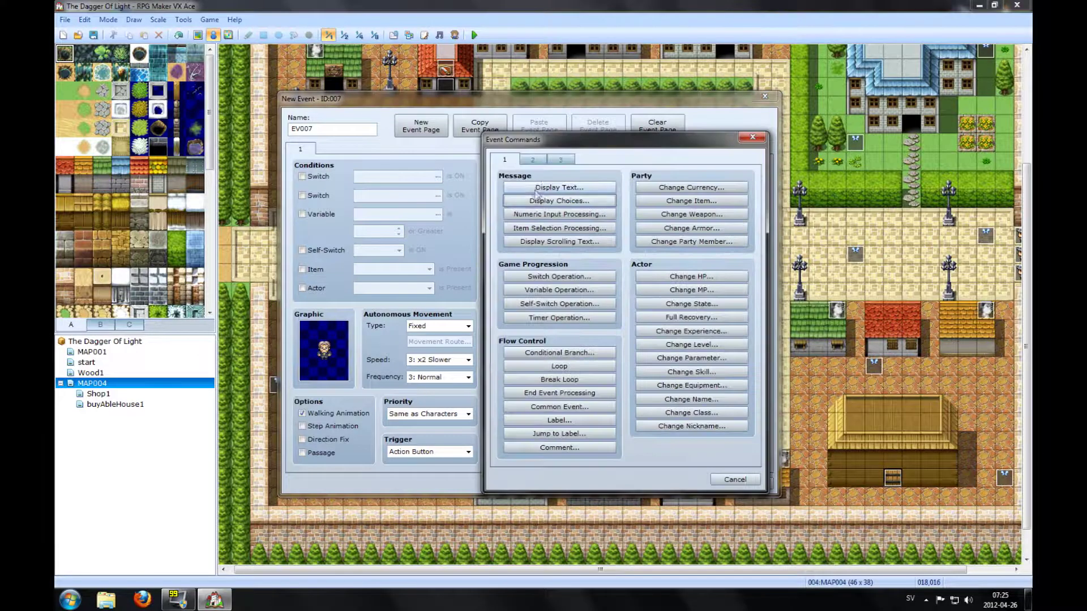
pyautogui.click(724, 479)
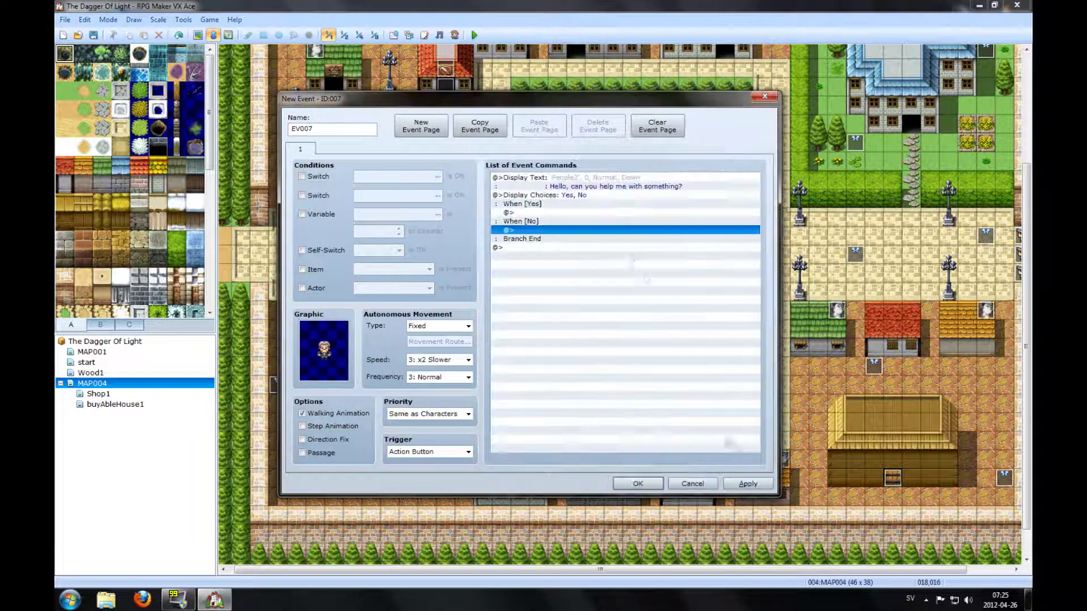
# Paste the greeting under When [No] and change its text to 'Okay, thanks anyway!'
pyautogui.click(564, 182)
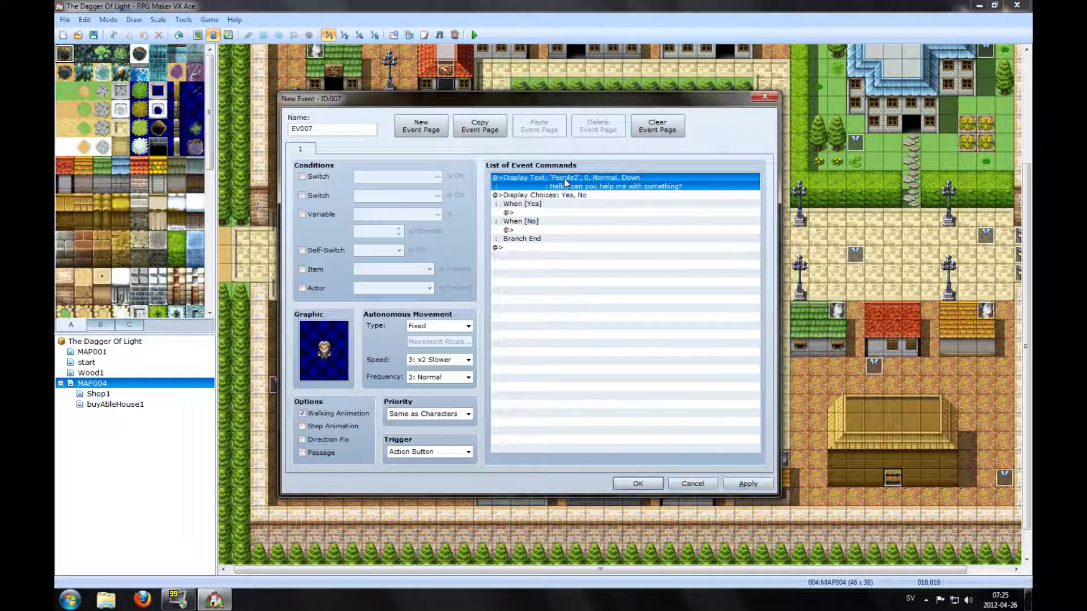
pyautogui.click(533, 230)
pyautogui.hotkey('ctrl', 'v')
pyautogui.rightClick(535, 230)
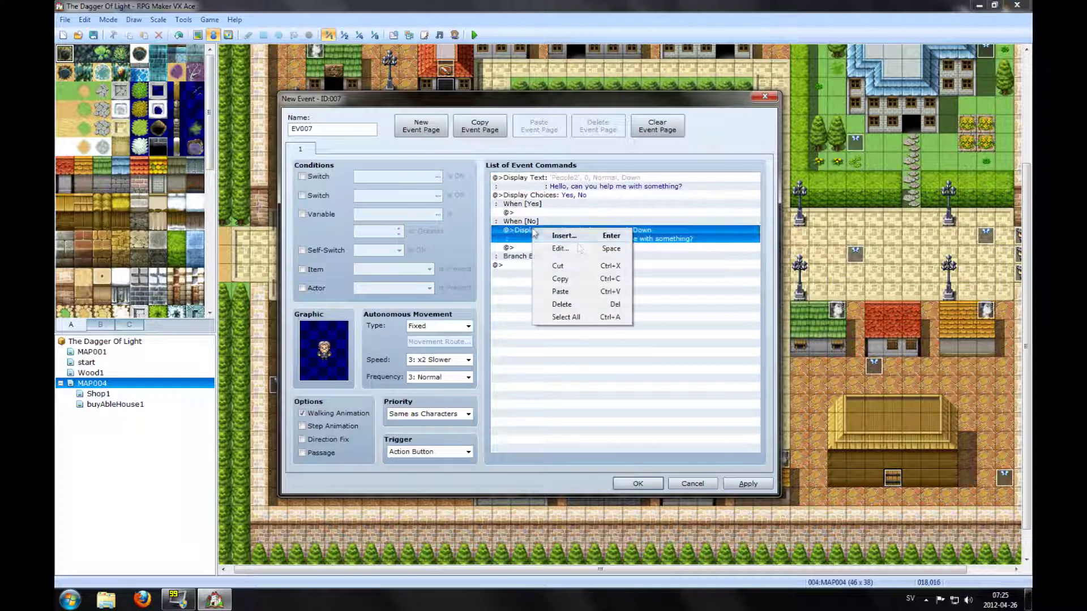
pyautogui.click(582, 250)
pyautogui.moveTo(682, 282); pyautogui.dragTo(550, 282)
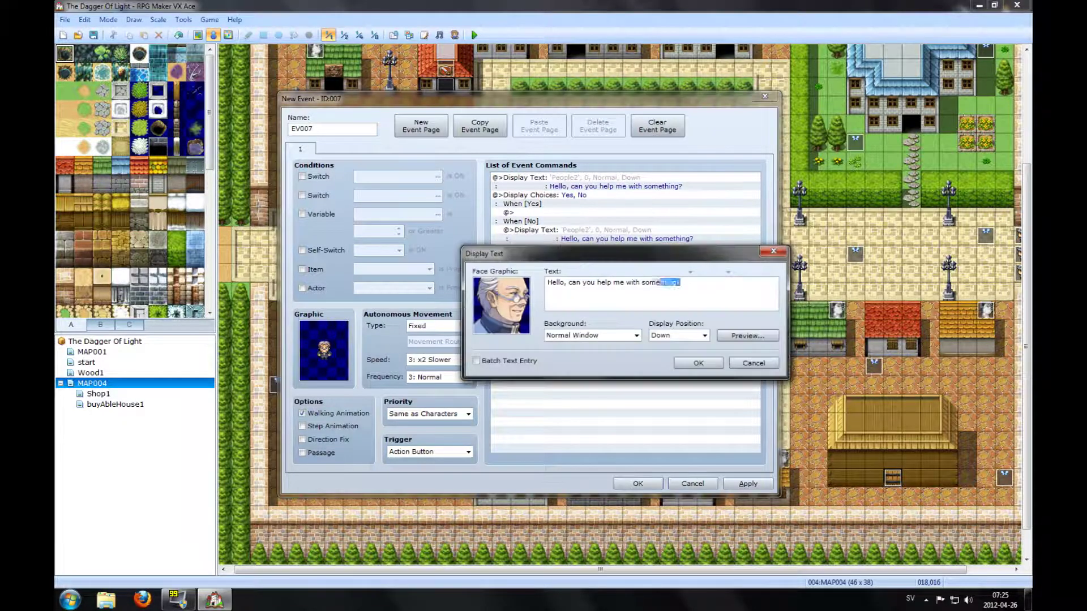
pyautogui.write('Okay, thanks anyway!')
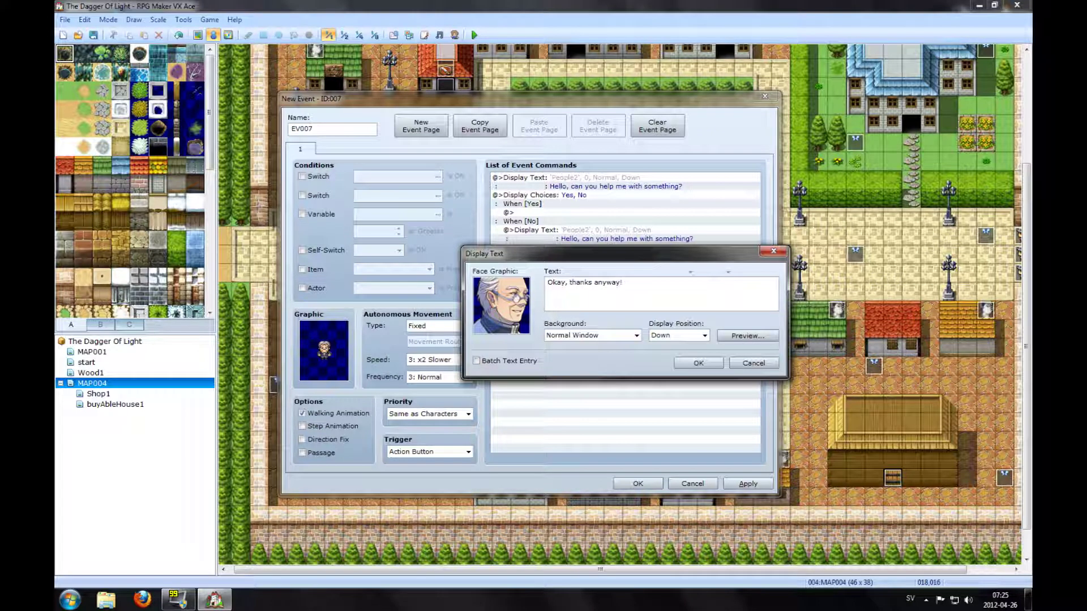
pyautogui.click(698, 363)
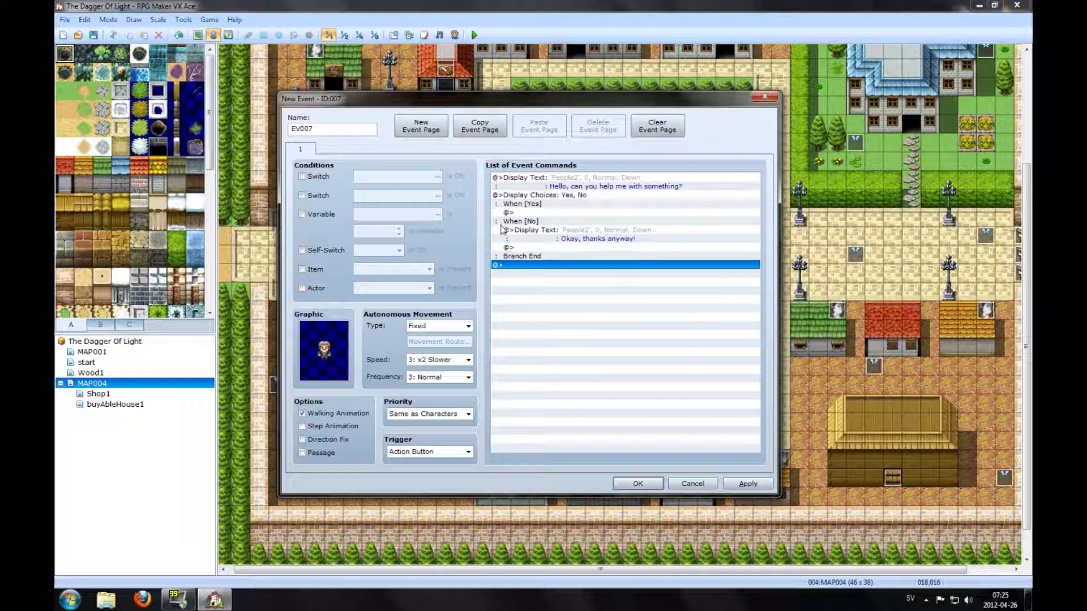
pyautogui.click(532, 195)
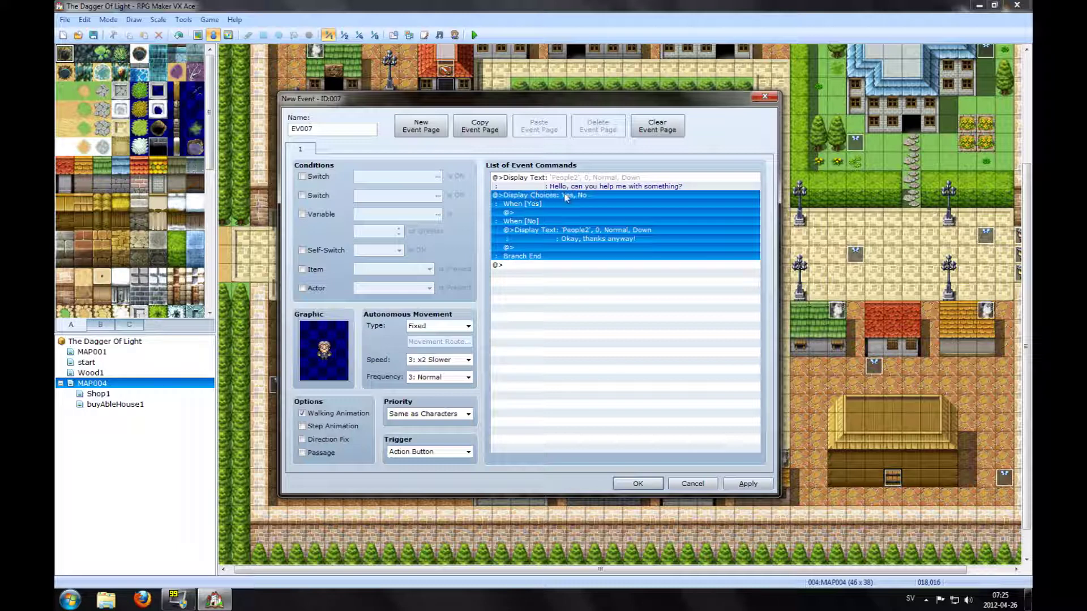
pyautogui.click(562, 265)
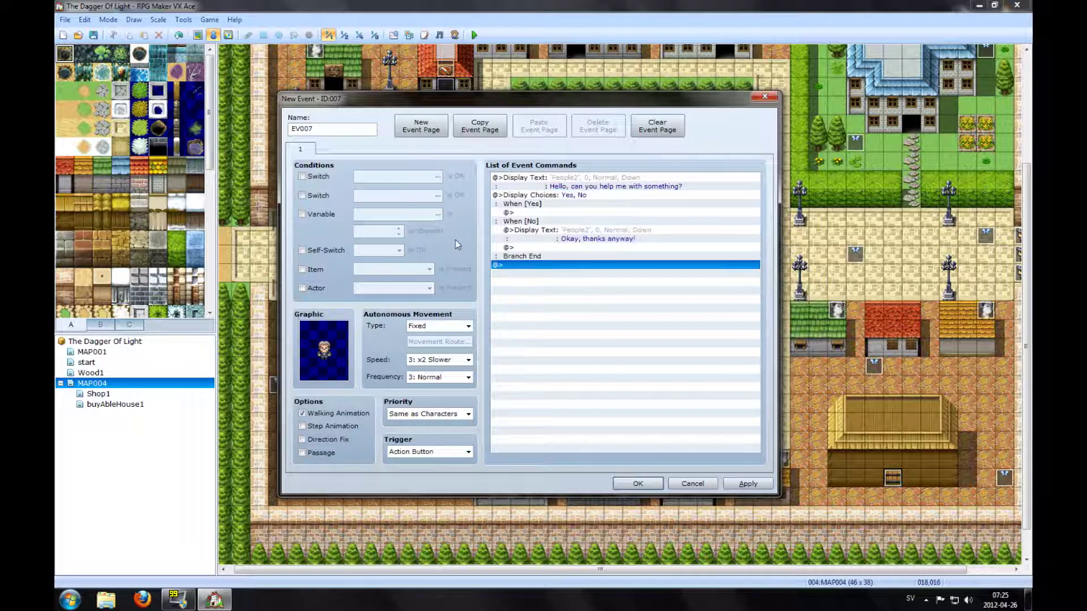
pyautogui.click(517, 223)
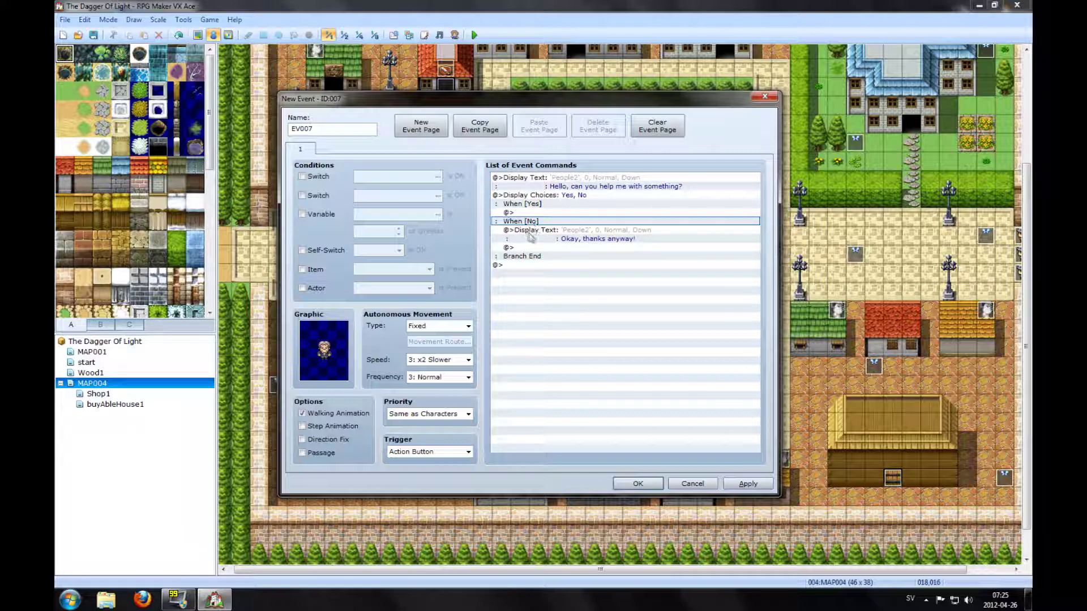
pyautogui.click(561, 229)
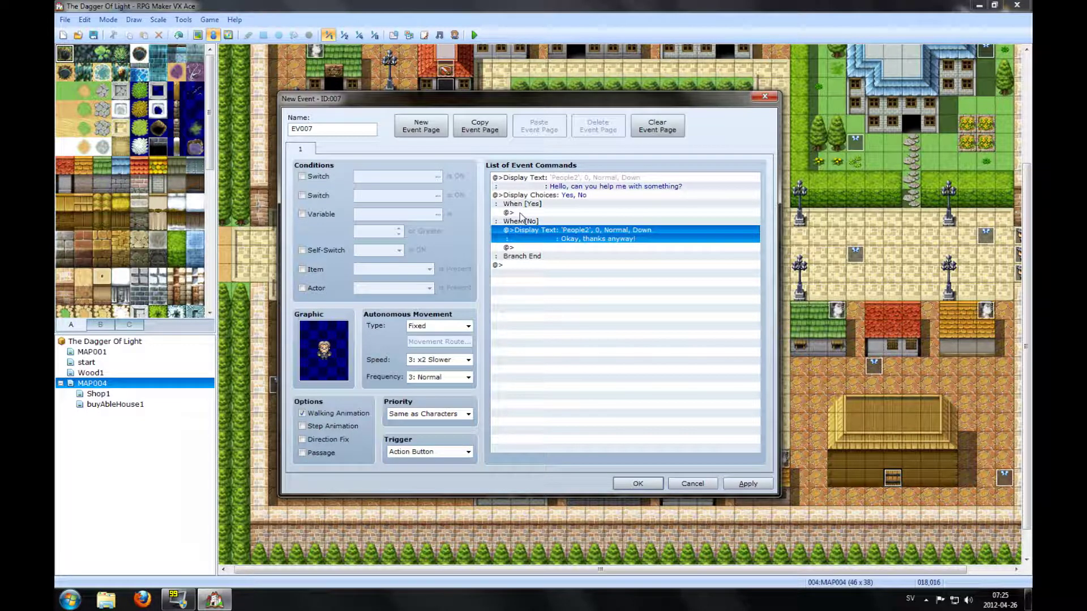
pyautogui.doubleClick(520, 214)
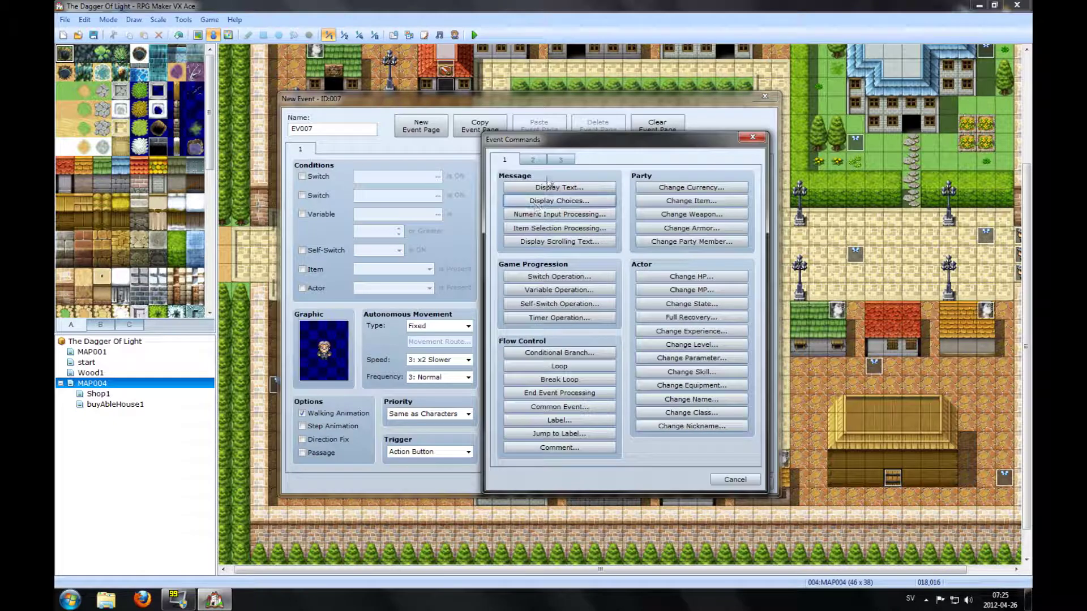
# Add the message 'Good, bring me an apple!' under the When [Yes] branch
pyautogui.click(559, 187)
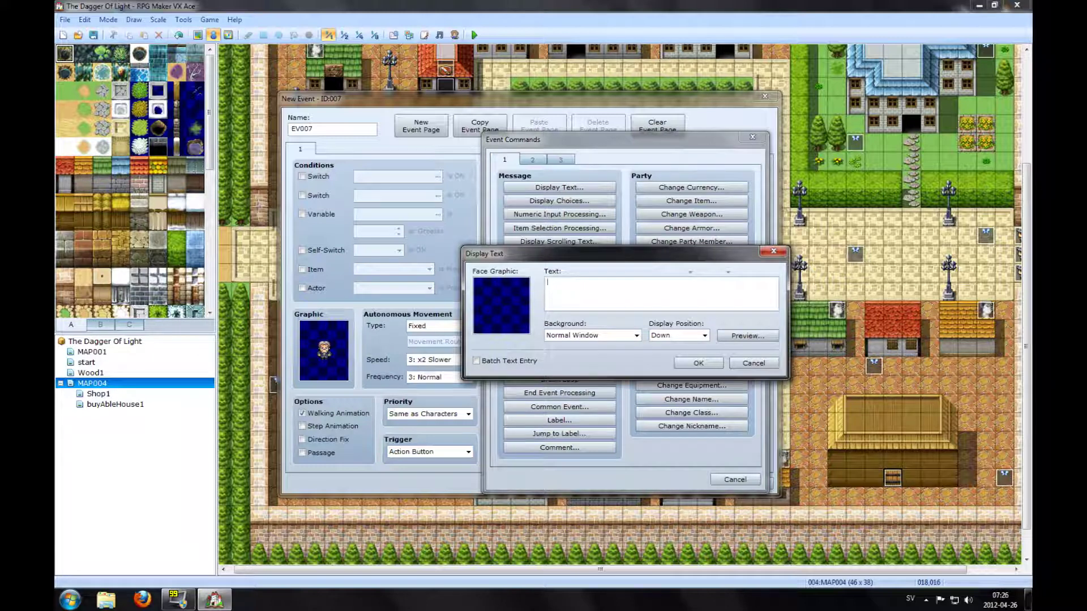
pyautogui.write('Good, bring me an a')
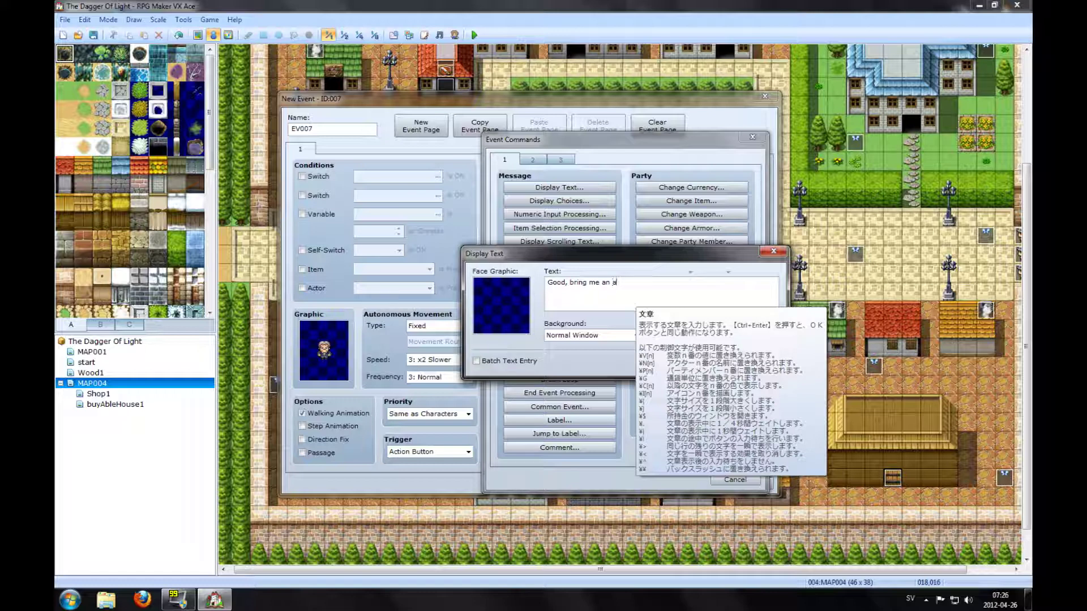
pyautogui.write('pple!')
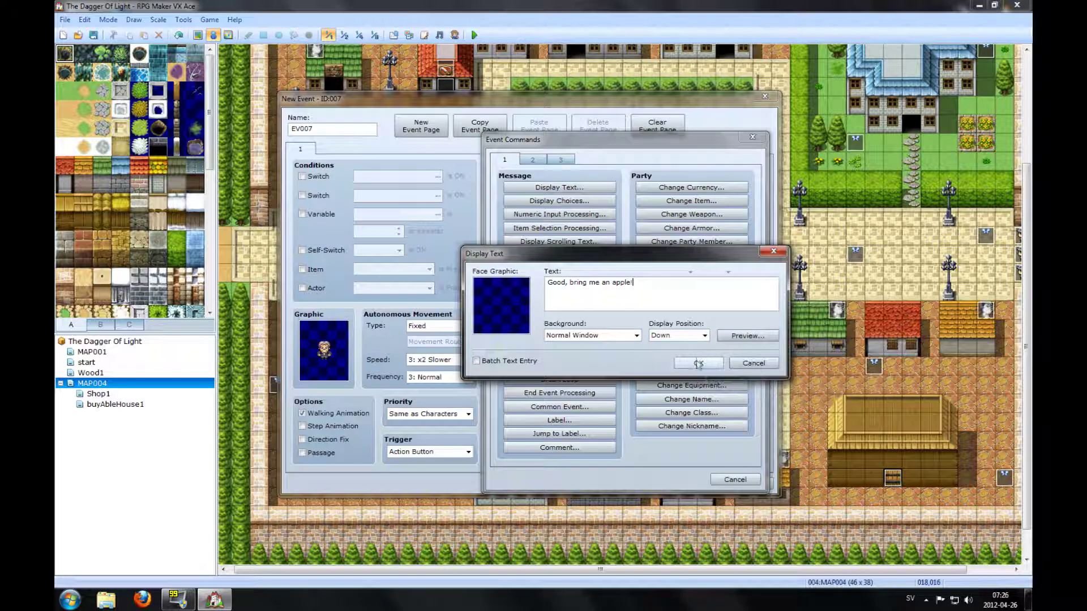
pyautogui.click(697, 364)
pyautogui.click(692, 362)
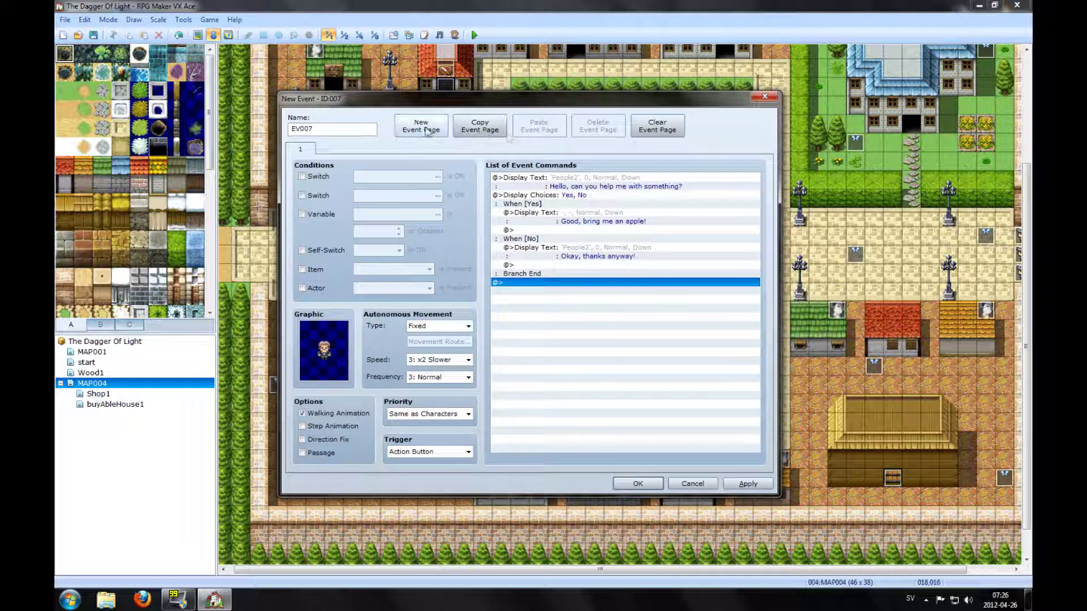
# Add a second event page as a copy of page 1
pyautogui.click(425, 130)
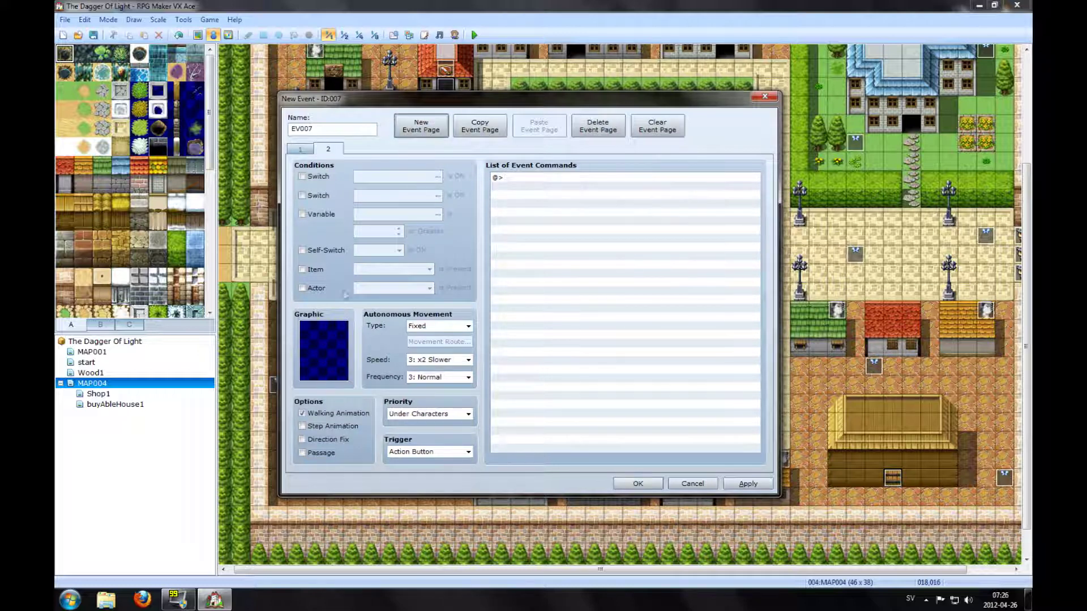
pyautogui.click(599, 128)
pyautogui.click(479, 128)
pyautogui.click(543, 128)
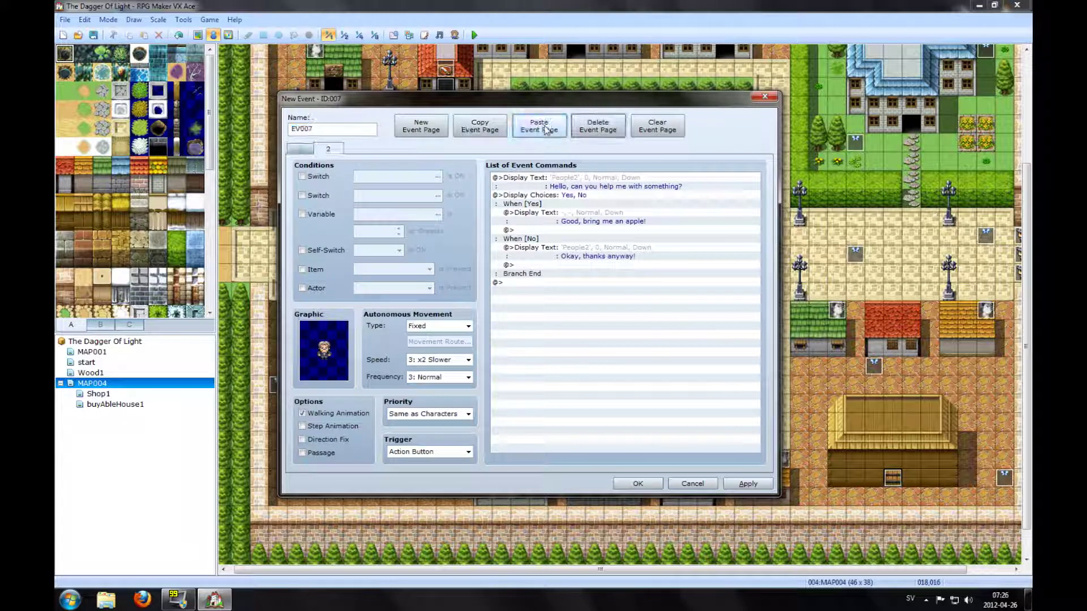
# Delete page 2's copied commands, apply, and require self-switch A to be ON
pyautogui.click(556, 177)
pyautogui.keyDown('shift'); pyautogui.click(519, 275); pyautogui.keyUp('shift')
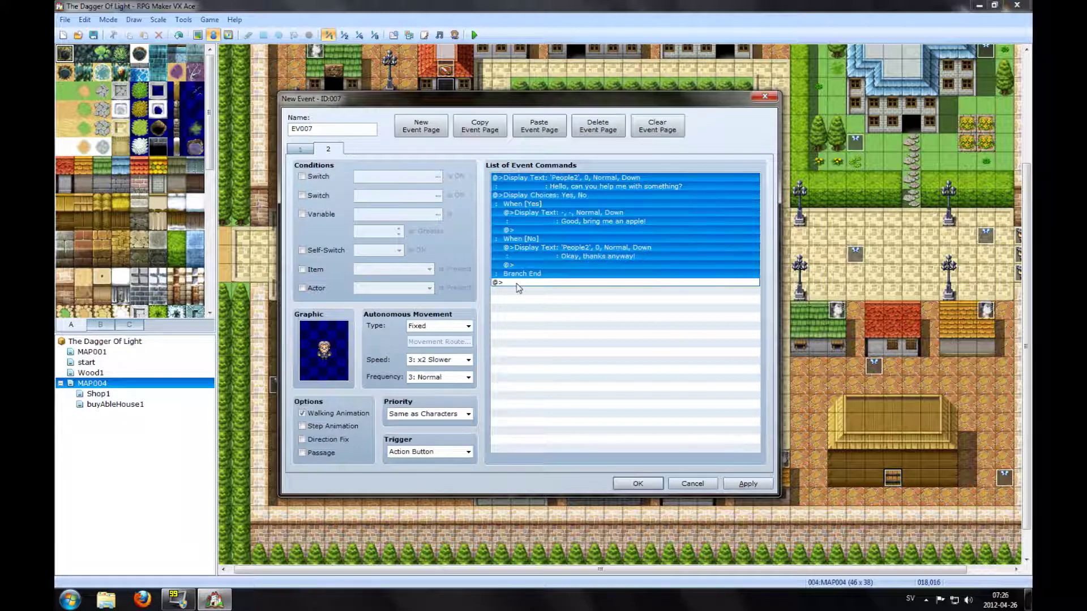
pyautogui.press('Delete')
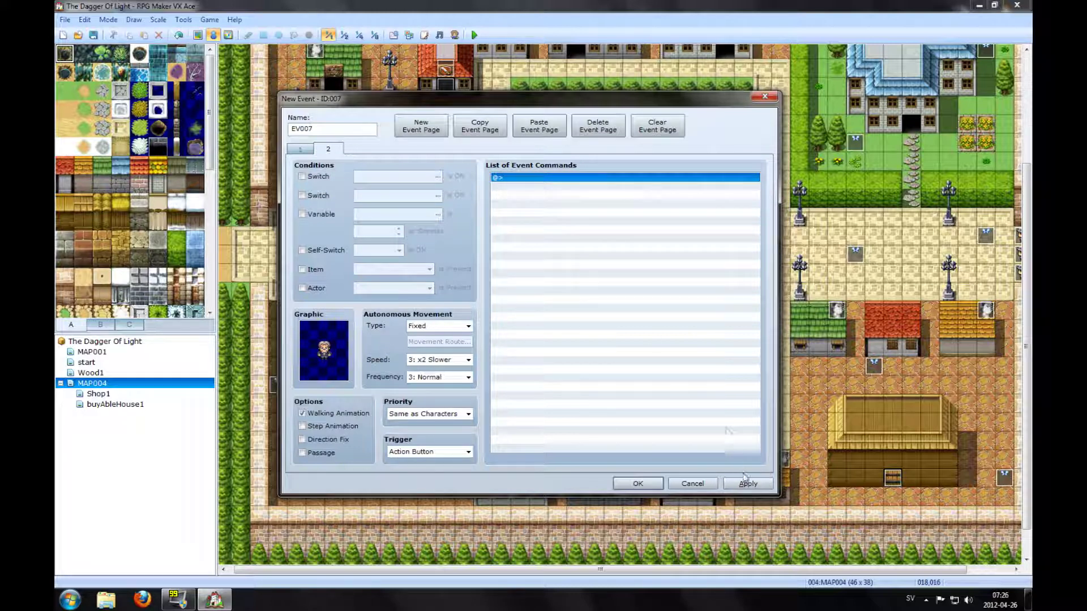
pyautogui.click(746, 483)
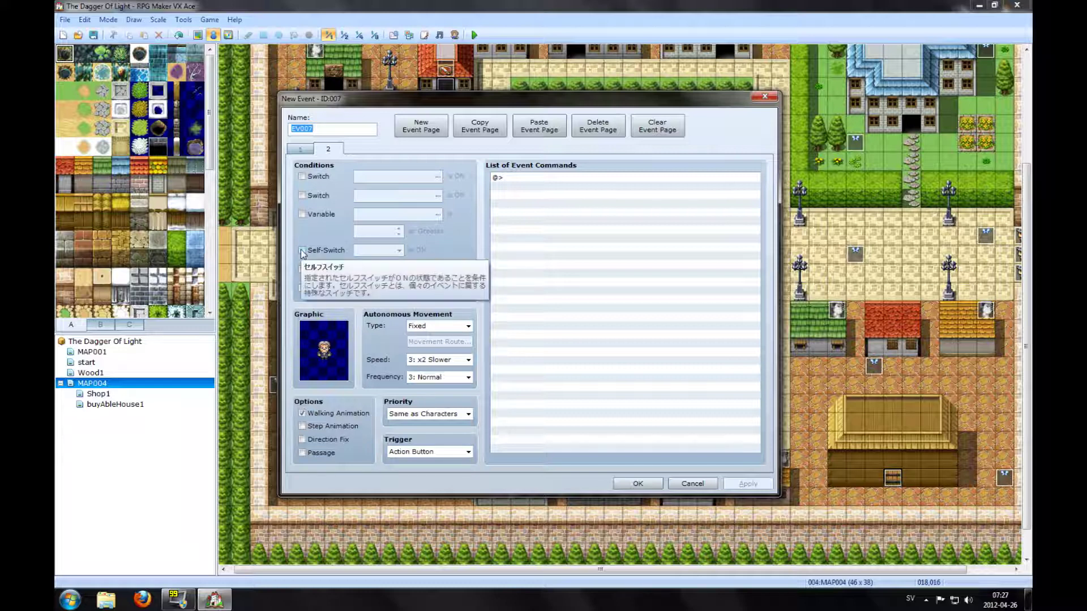
pyautogui.click(302, 250)
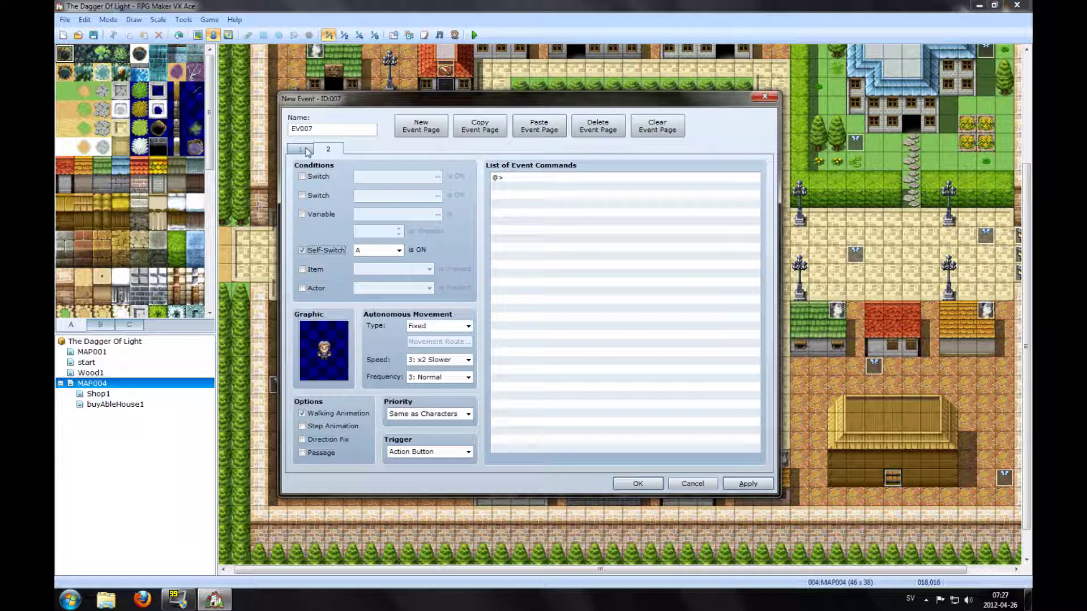
# On page 1, turn self-switch A ON after the apple request and apply
pyautogui.click(303, 150)
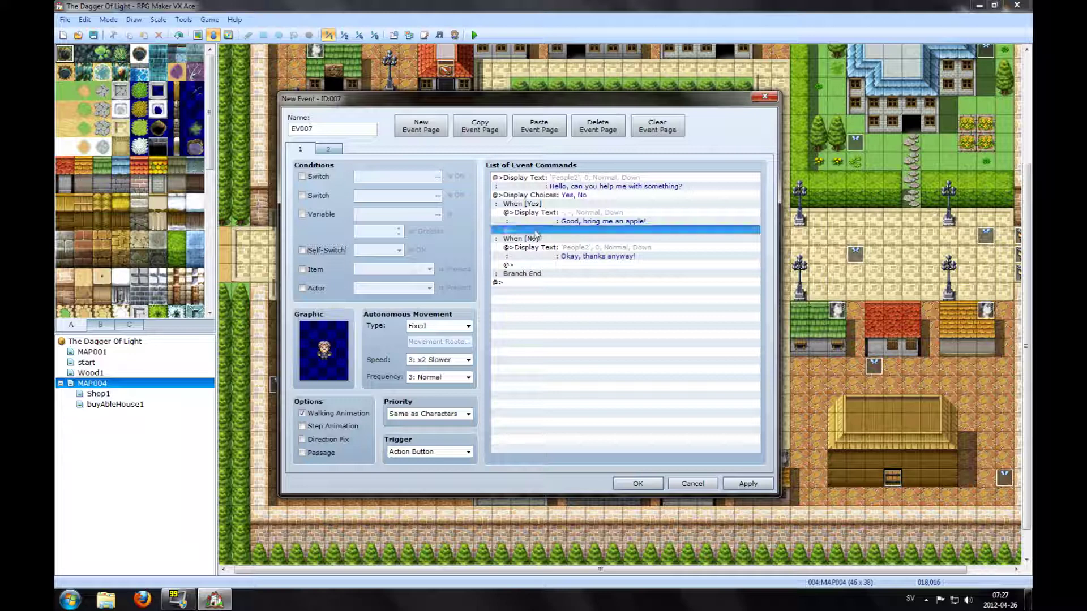
pyautogui.doubleClick(535, 231)
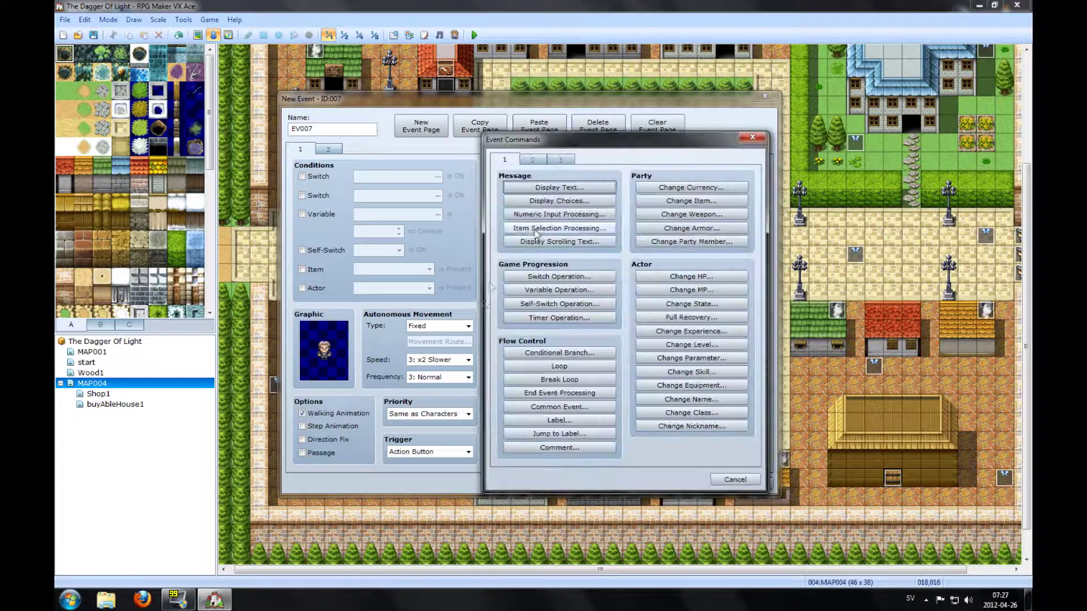
pyautogui.click(571, 305)
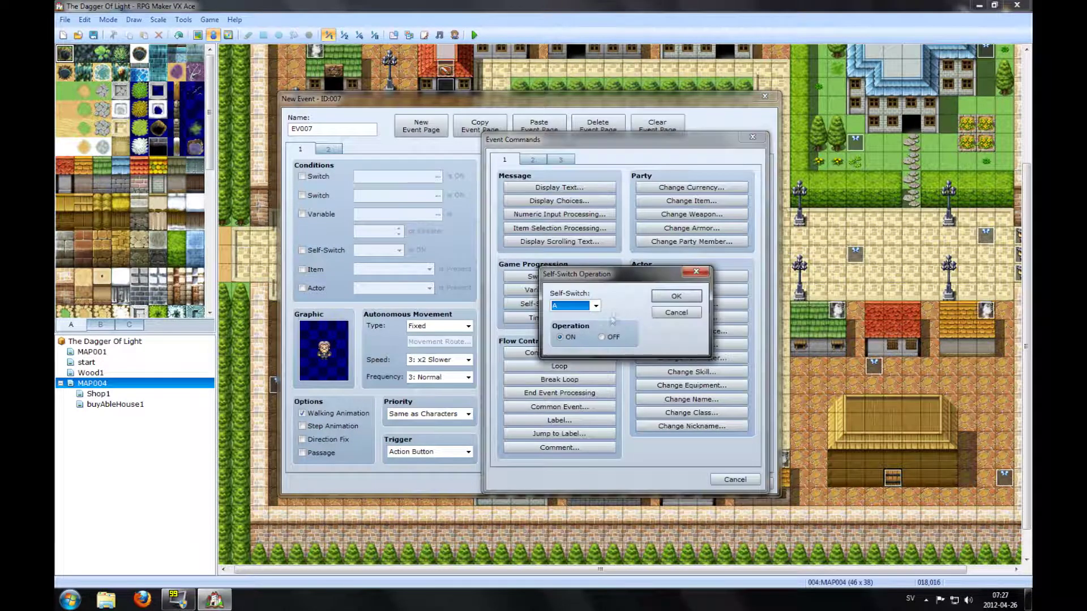
pyautogui.click(658, 302)
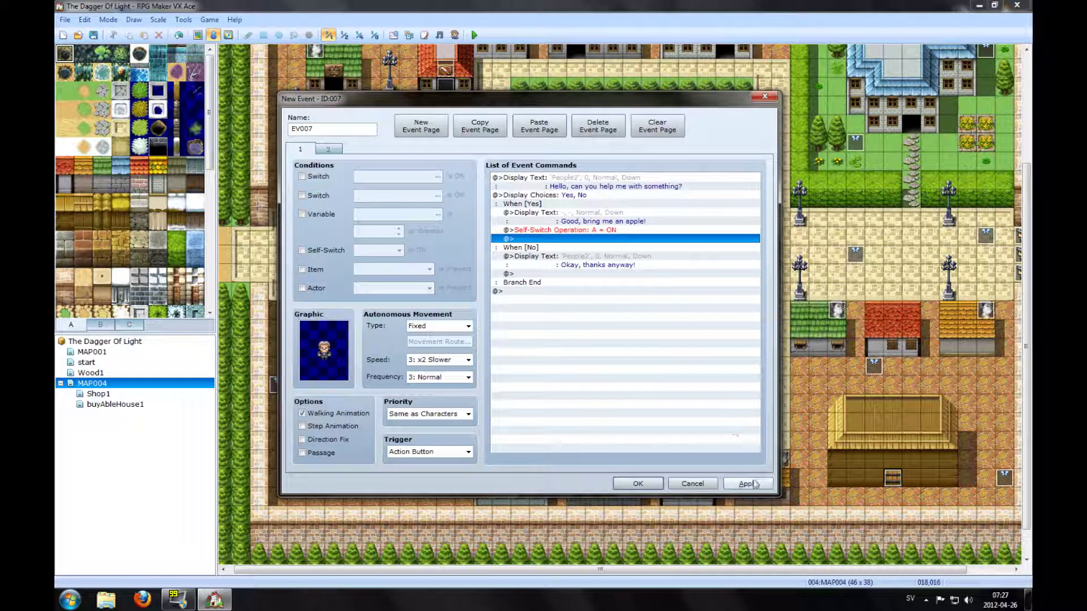
pyautogui.click(747, 484)
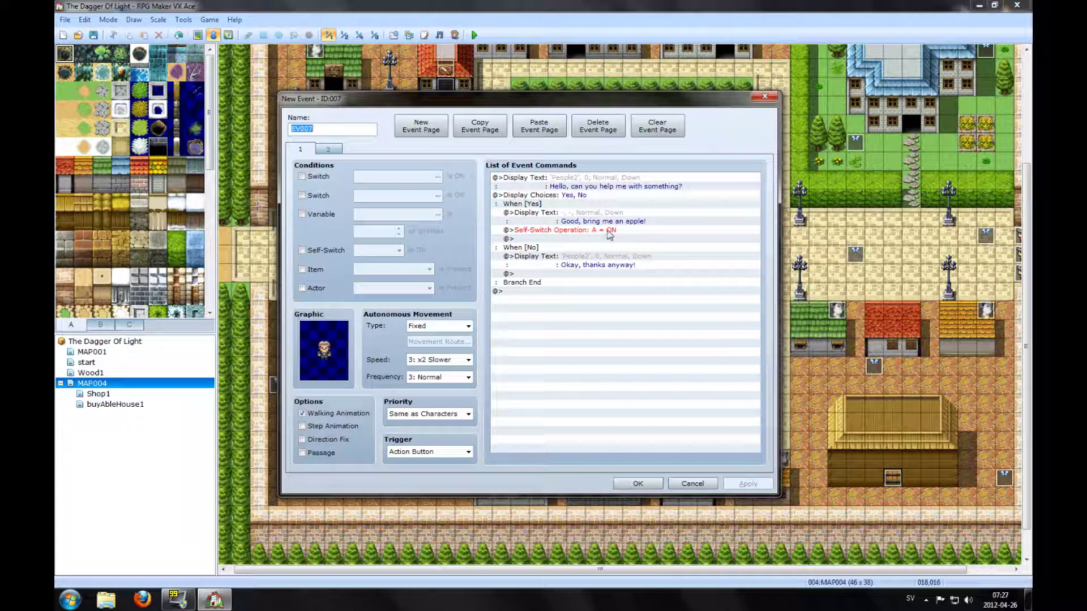
pyautogui.click(337, 150)
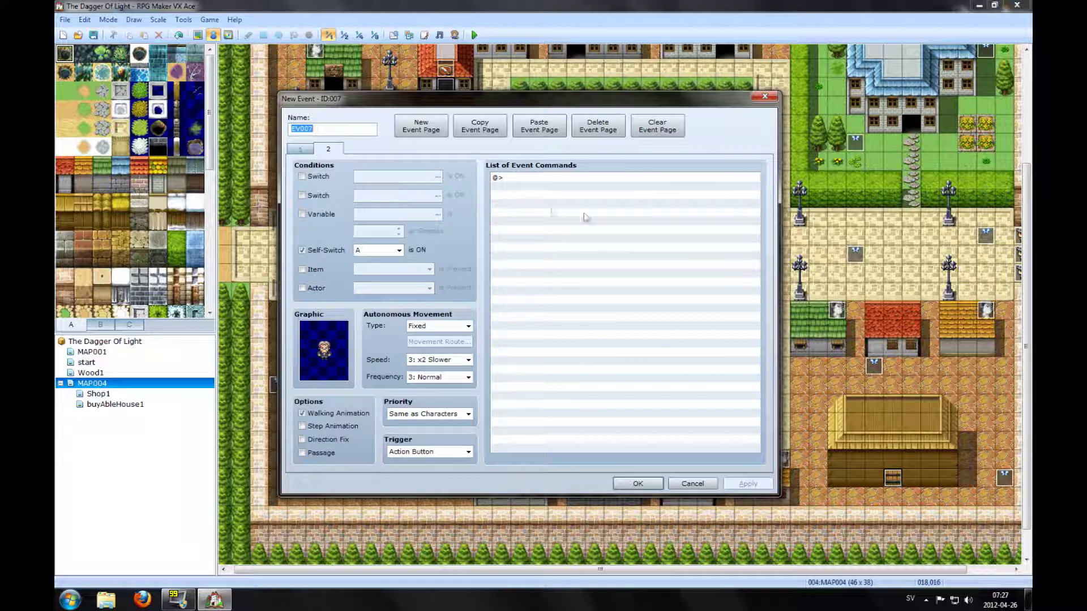
# Browse Conditional Branch item conditions on page 2, then cancel without adding anything
pyautogui.doubleClick(517, 180)
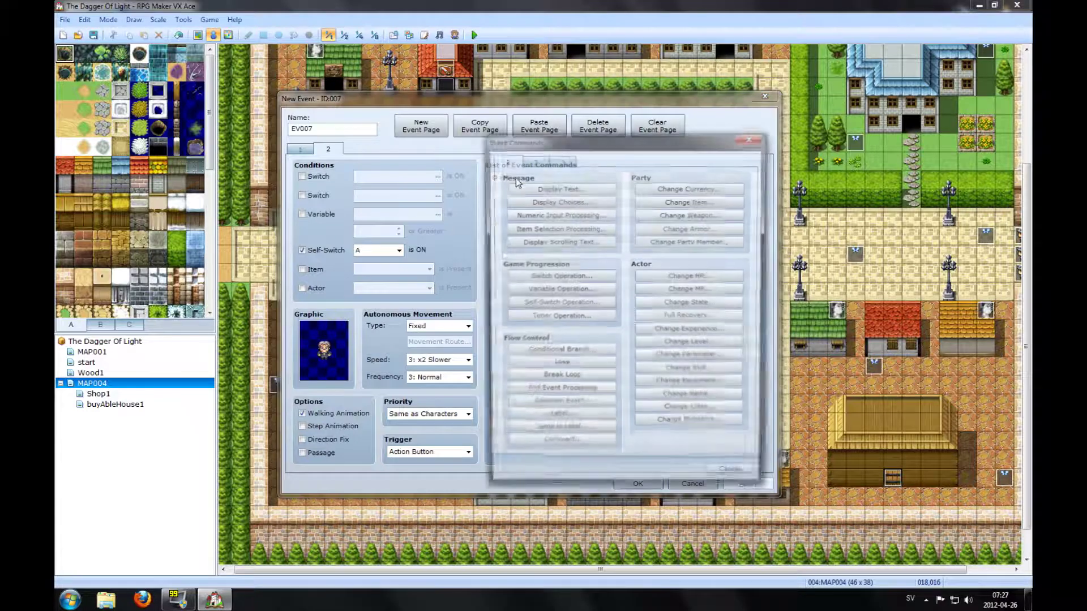
pyautogui.click(575, 355)
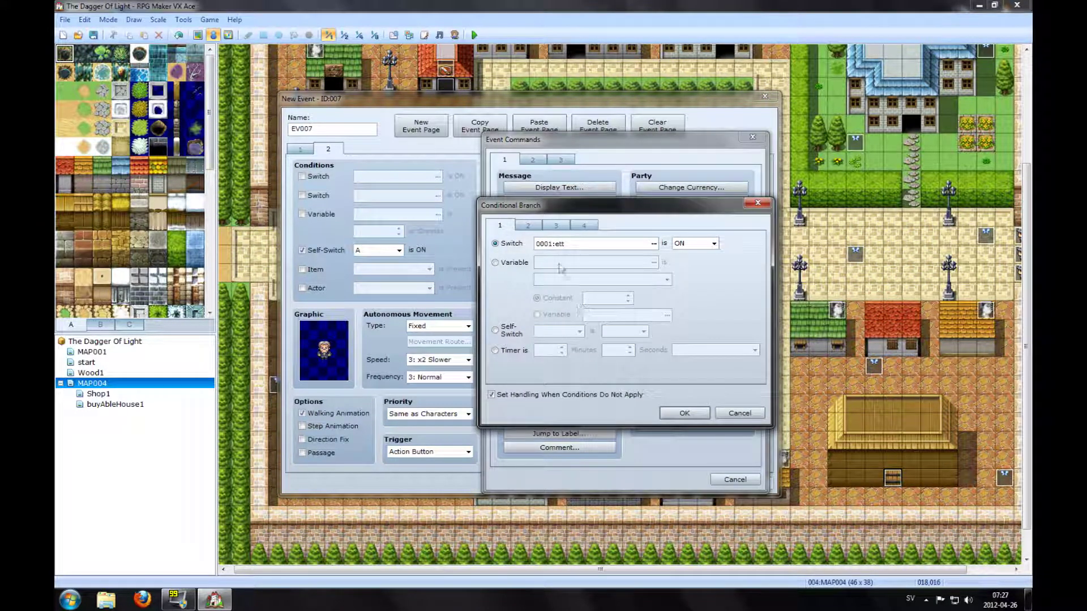
pyautogui.moveTo(538, 209)
pyautogui.mouseDown()
pyautogui.moveTo(630, 228)
pyautogui.moveTo(551, 183)
pyautogui.mouseUp()
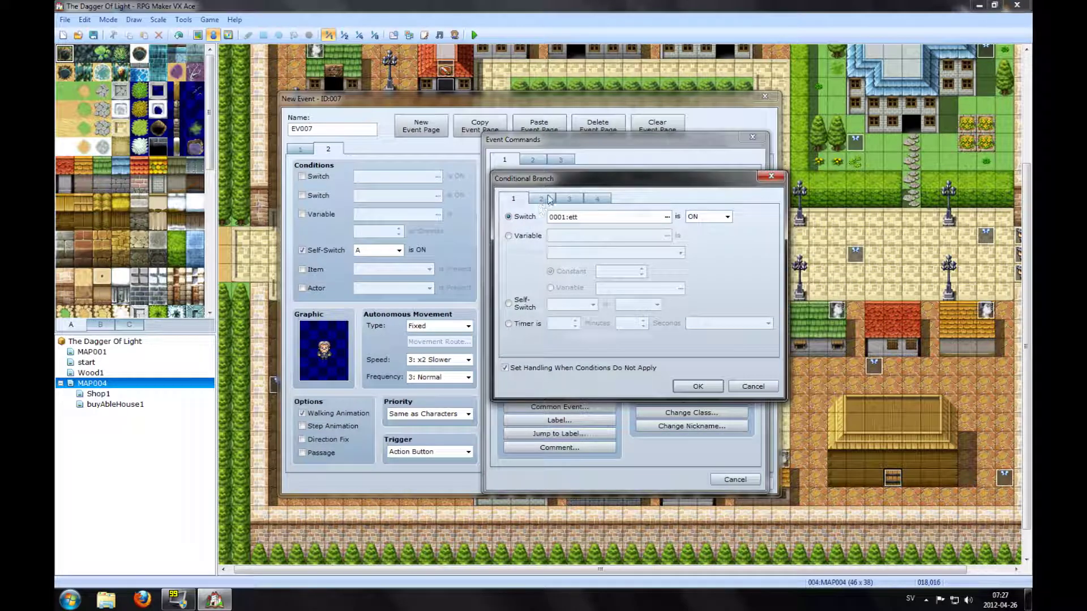
pyautogui.click(543, 198)
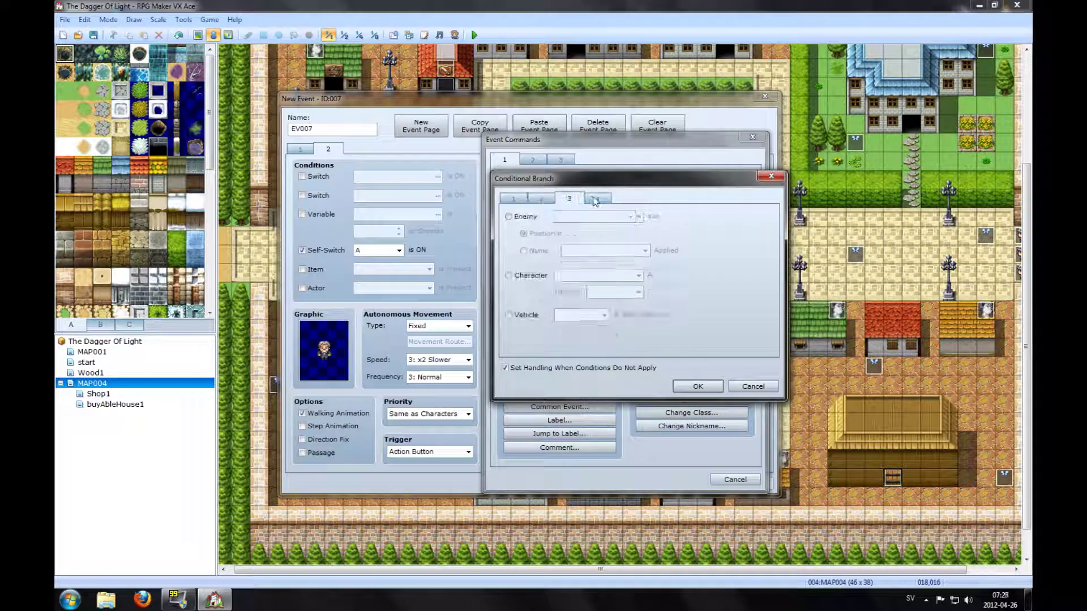
pyautogui.click(595, 199)
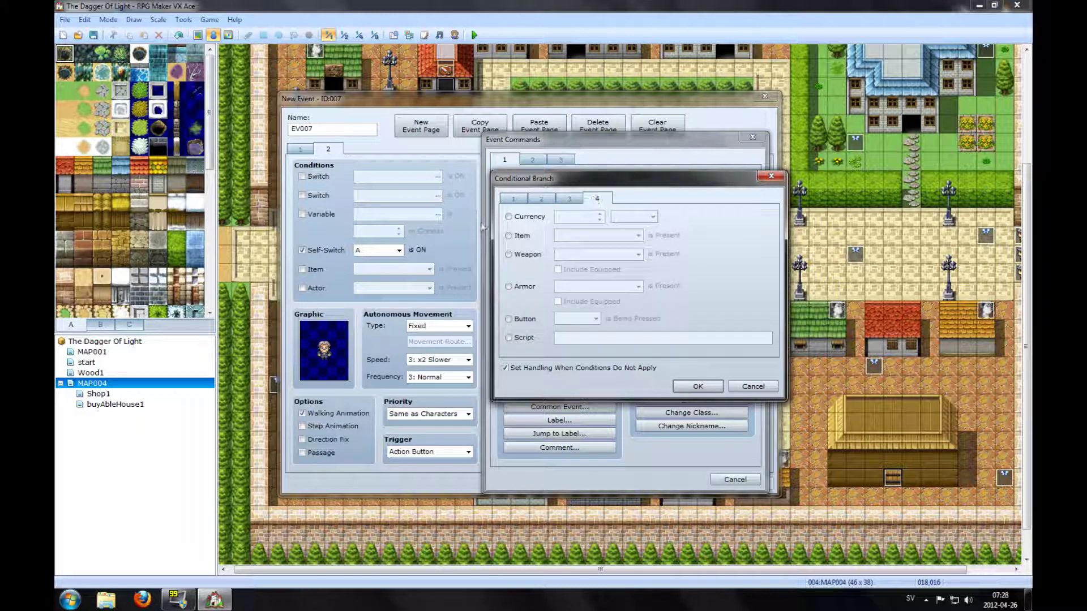
pyautogui.click(509, 238)
pyautogui.click(638, 236)
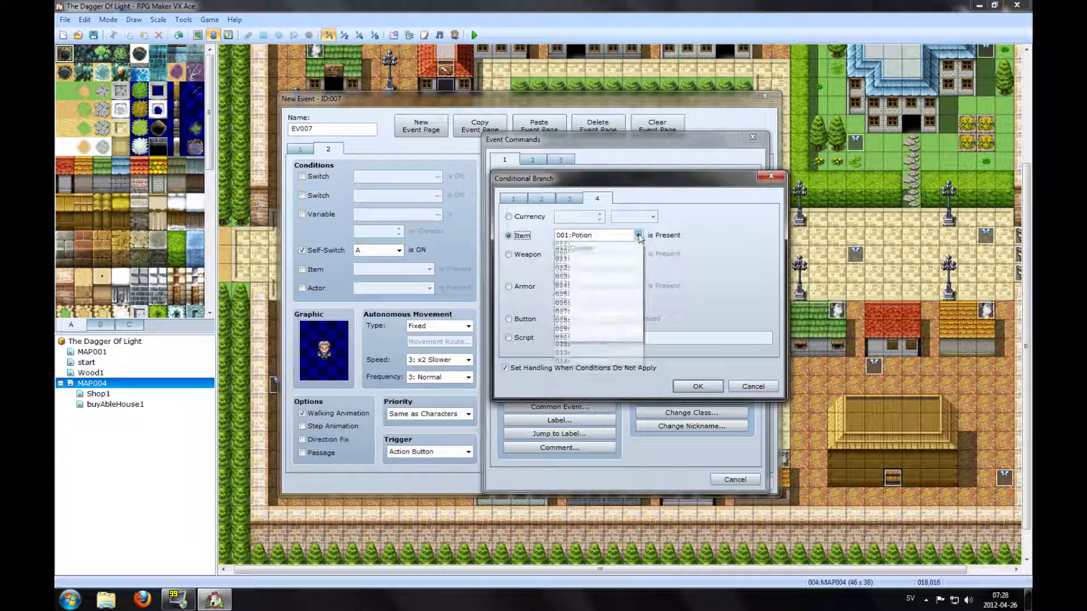
pyautogui.click(711, 258)
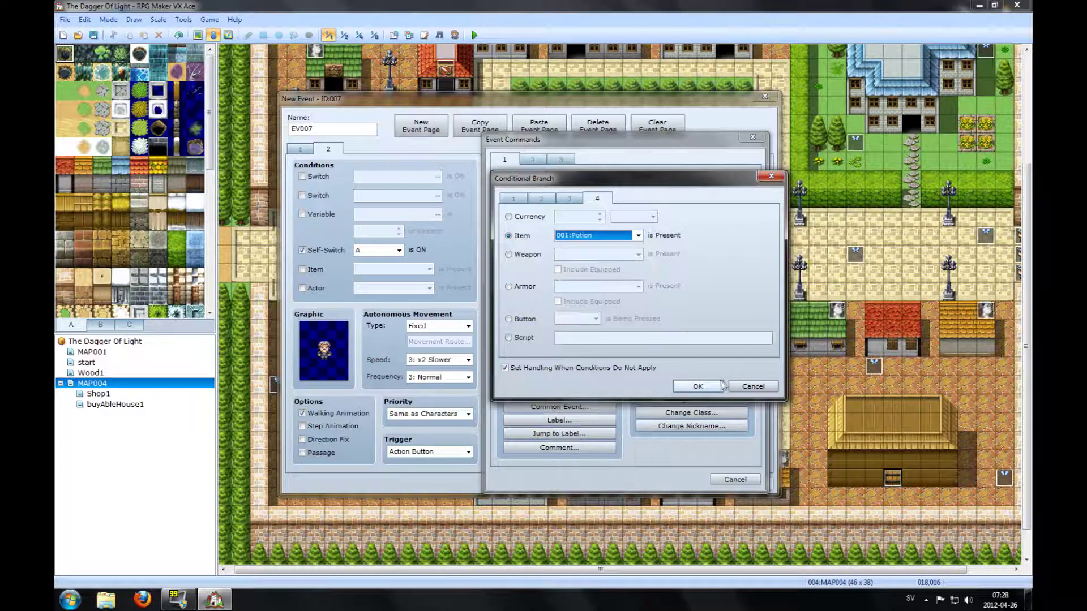
pyautogui.click(753, 386)
# Save the EV007 event and open the game Database
pyautogui.click(735, 480)
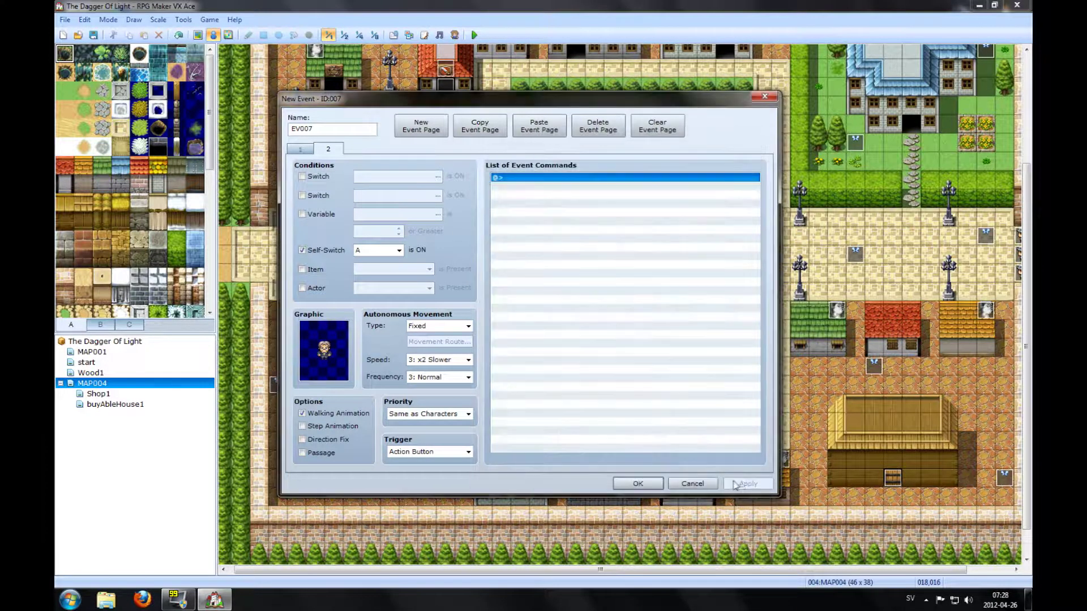
pyautogui.click(634, 482)
pyautogui.click(394, 35)
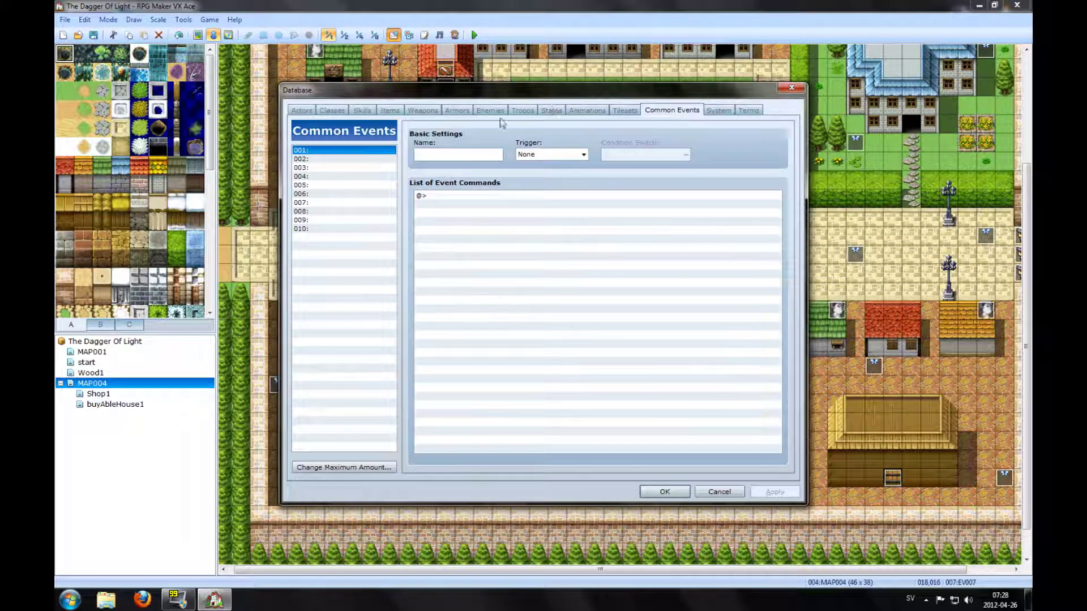
# Select empty item slot 018 in Items, leaving the item limit unchanged
pyautogui.click(390, 111)
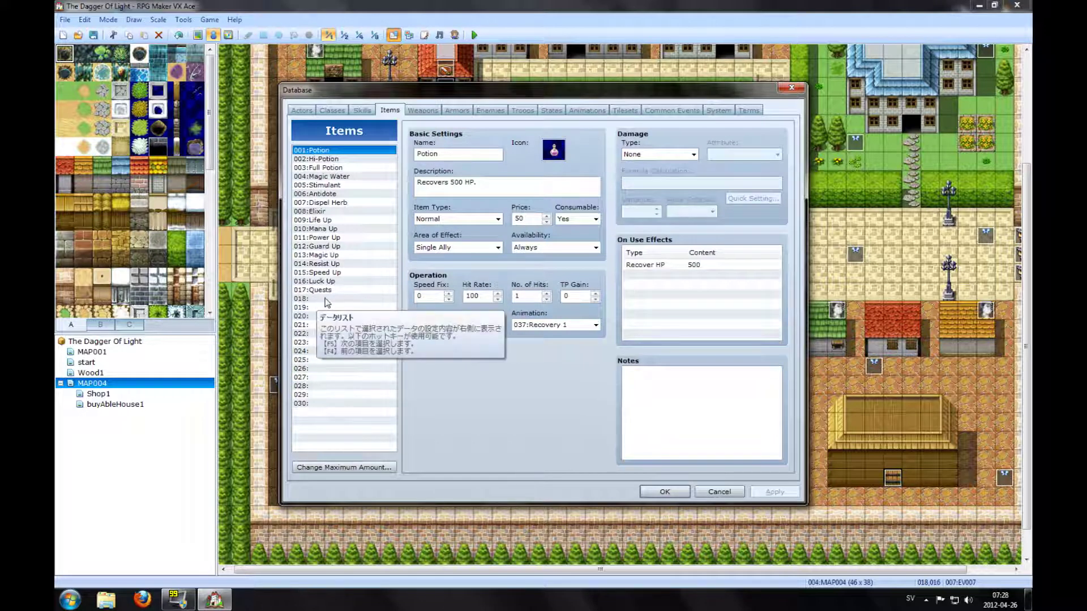
pyautogui.click(325, 301)
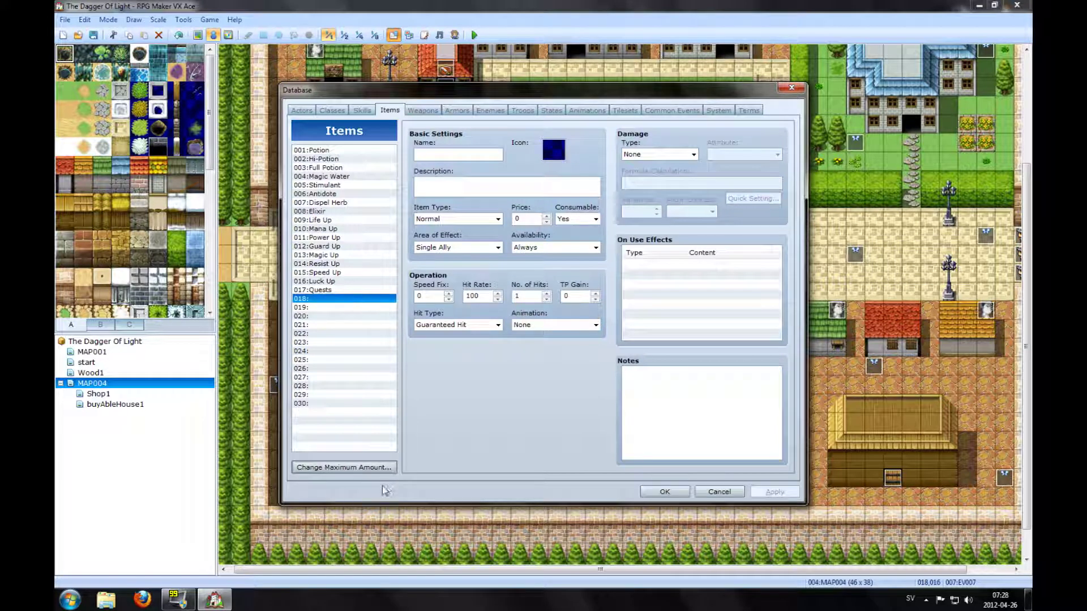
pyautogui.click(361, 470)
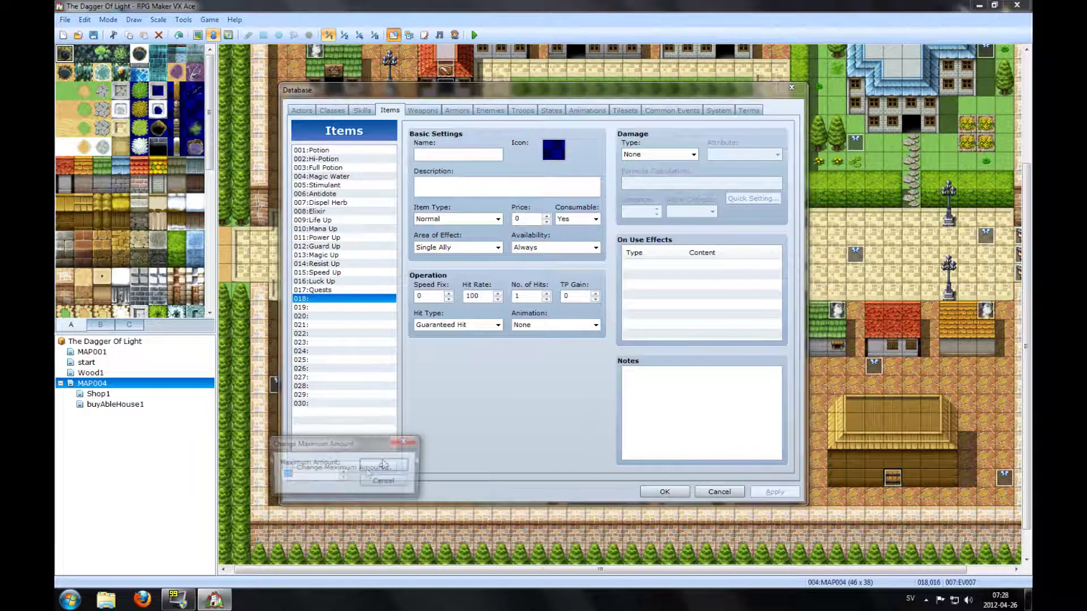
pyautogui.click(388, 484)
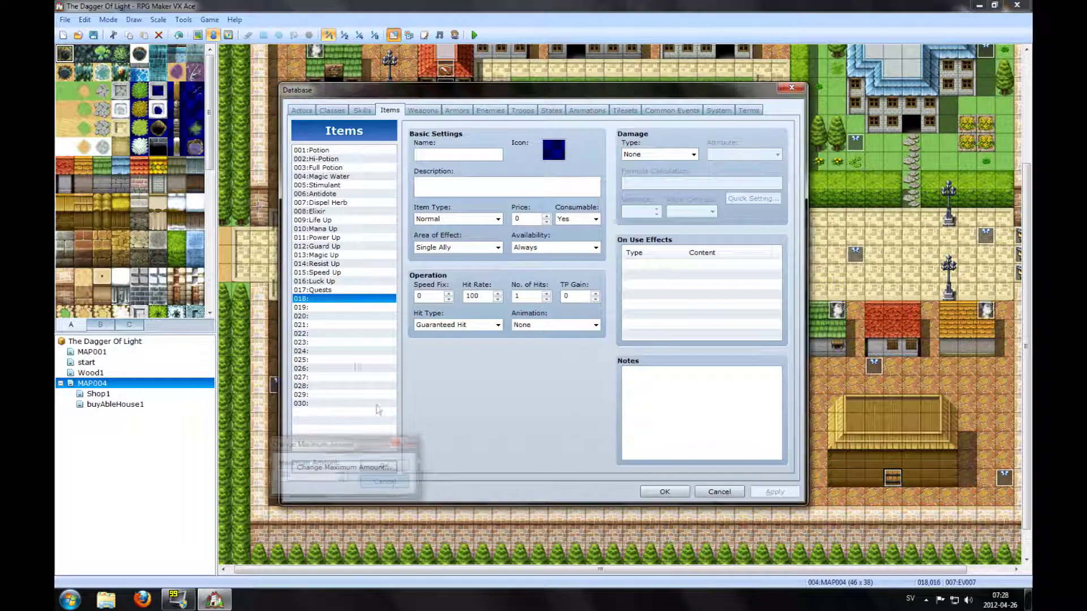
# Give item 018 the red apple icon and the name 'Apple', then save the database
pyautogui.doubleClick(548, 149)
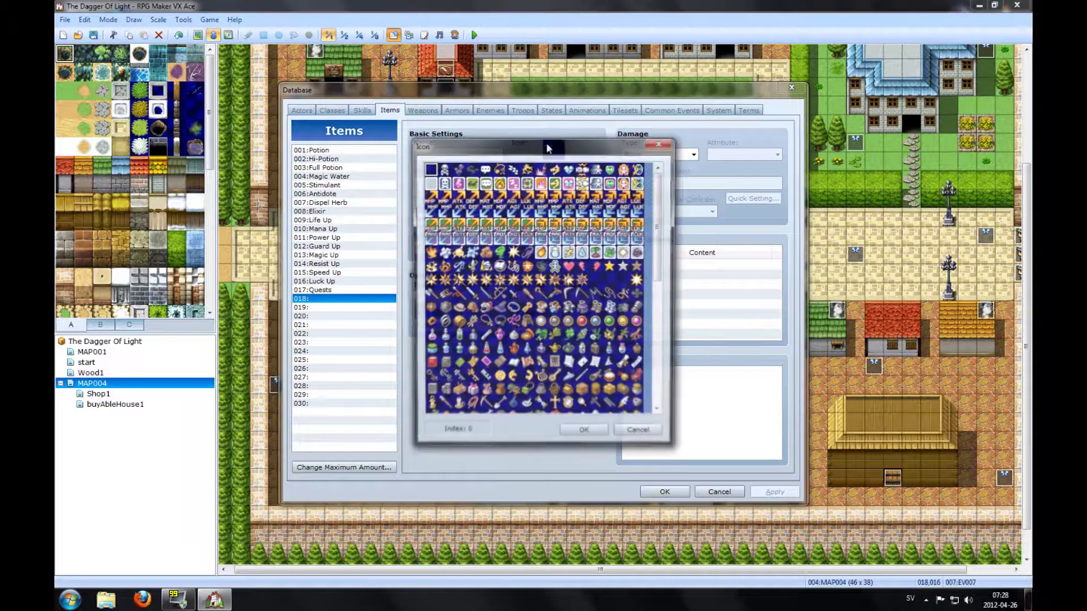
pyautogui.click(472, 340)
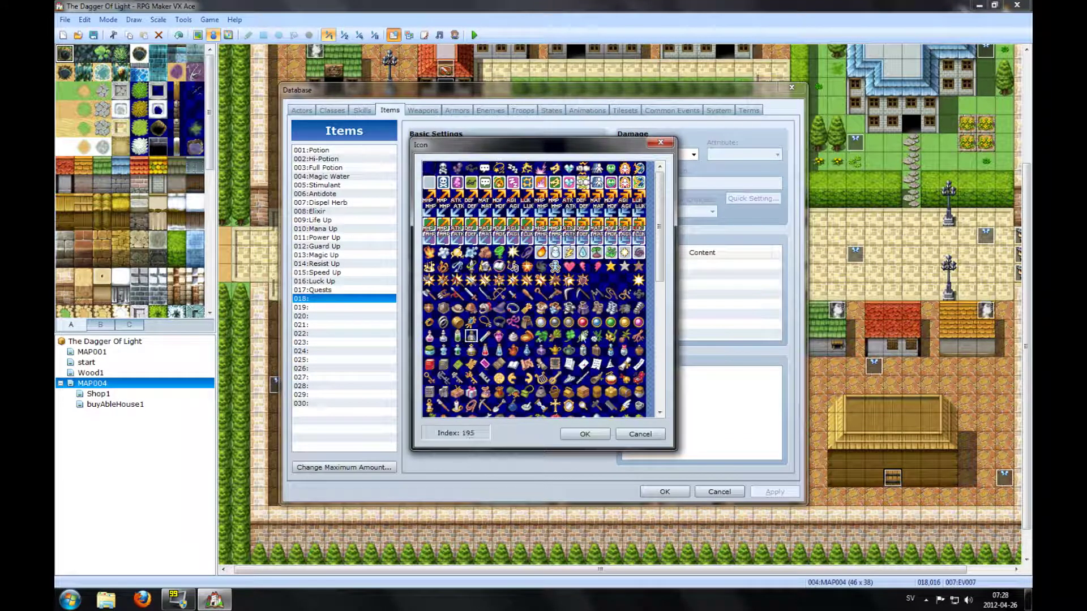
pyautogui.scroll(-3, 582, 332)
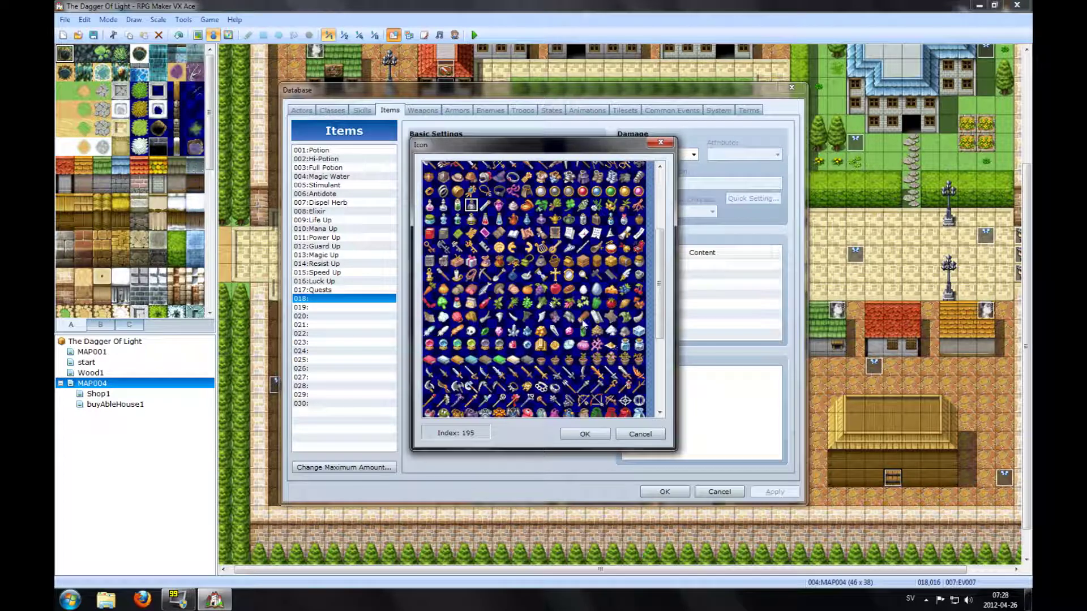
pyautogui.click(611, 304)
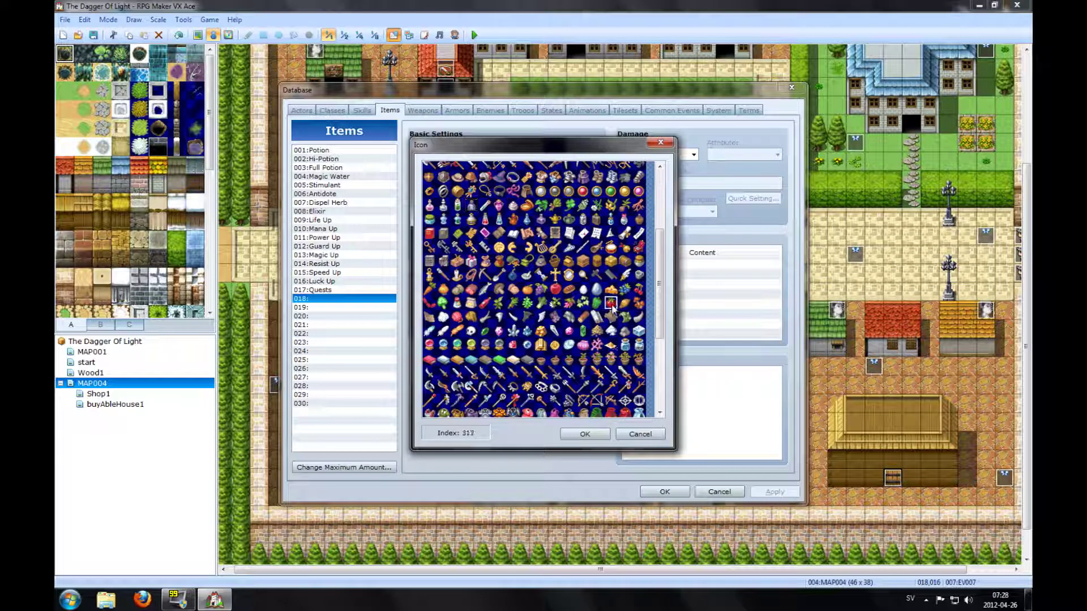
pyautogui.doubleClick(556, 291)
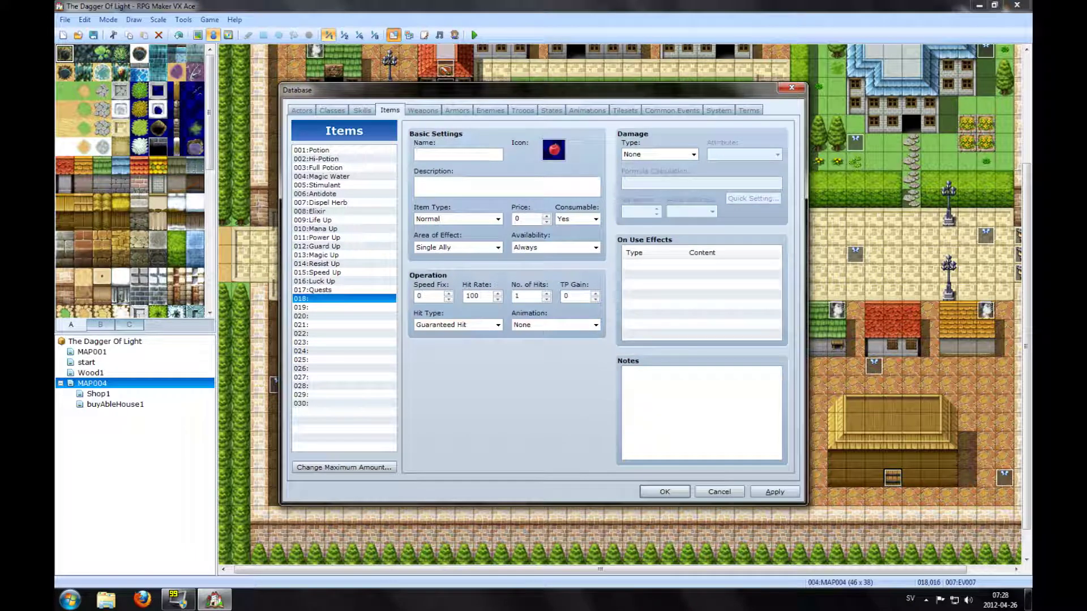
pyautogui.write('Apple')
pyautogui.click(777, 492)
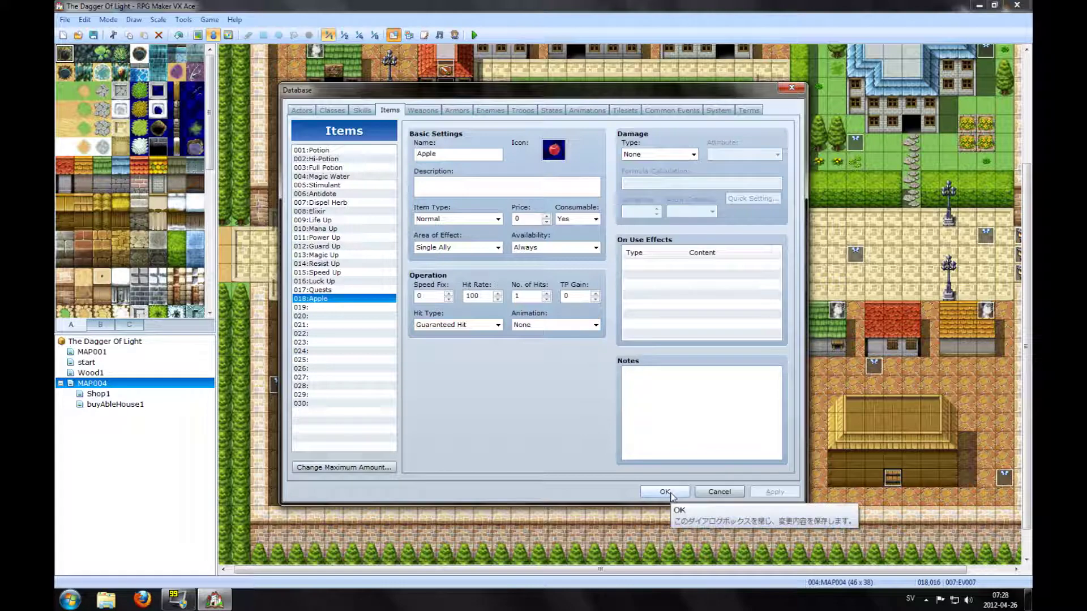
pyautogui.click(667, 492)
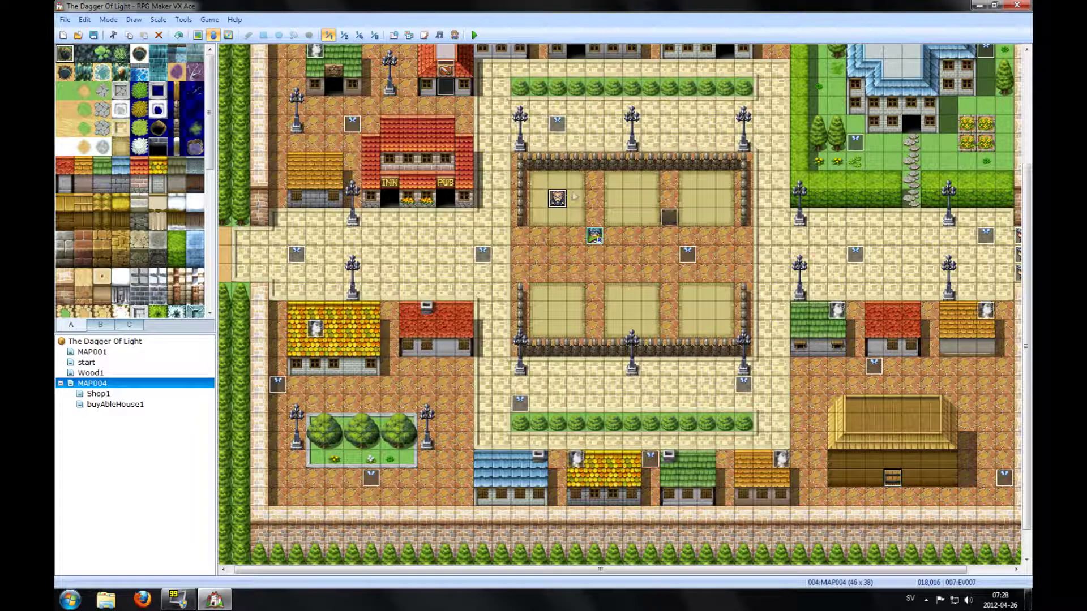
# Open EV007's second page and bring up its event command list
pyautogui.doubleClick(560, 199)
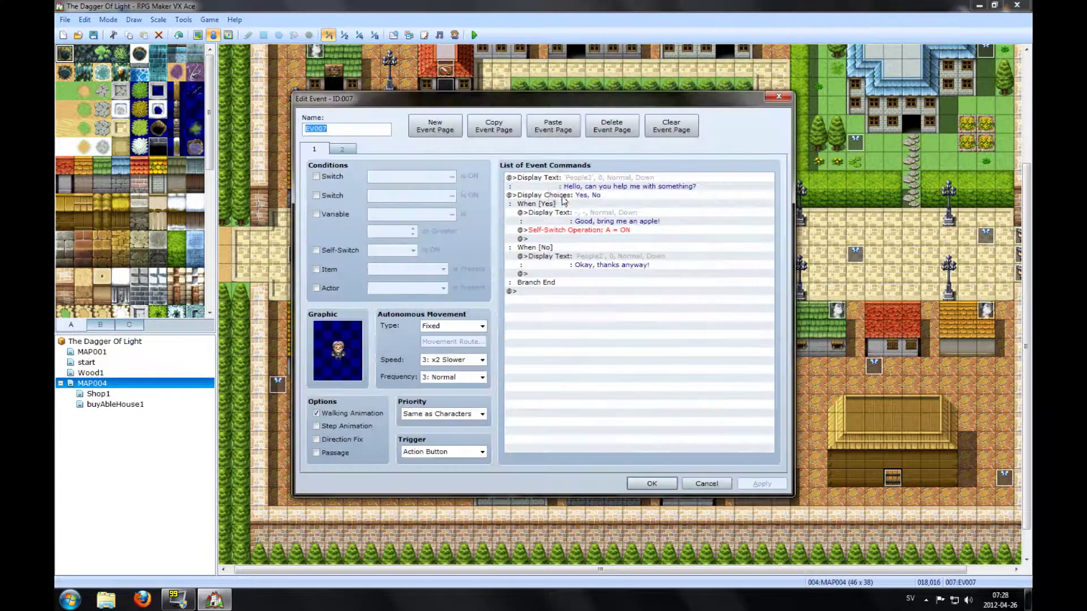
pyautogui.click(343, 150)
pyautogui.doubleClick(536, 180)
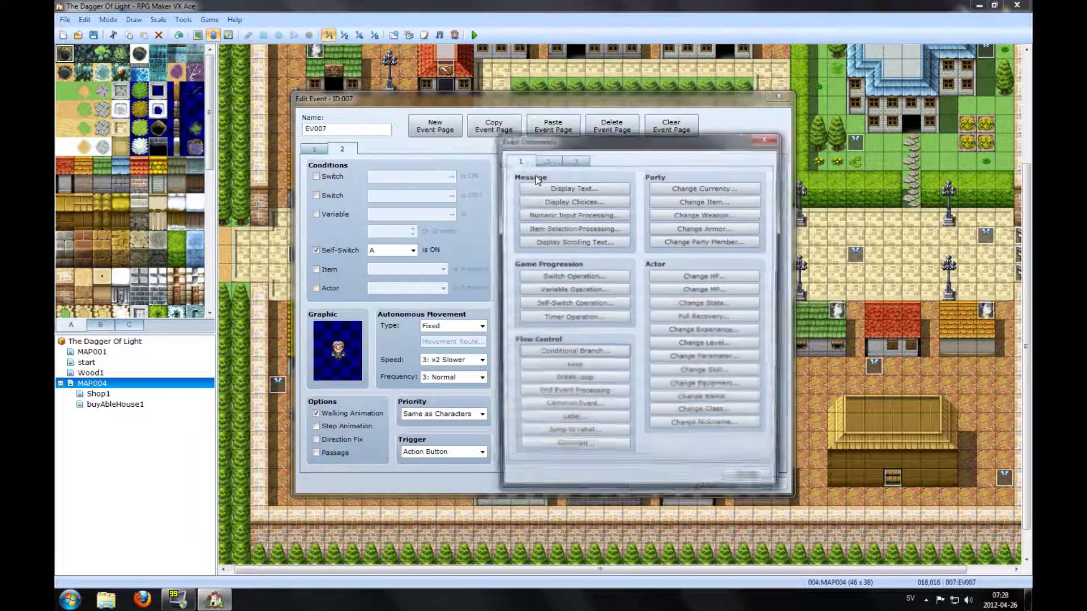
pyautogui.moveTo(577, 142); pyautogui.dragTo(658, 90)
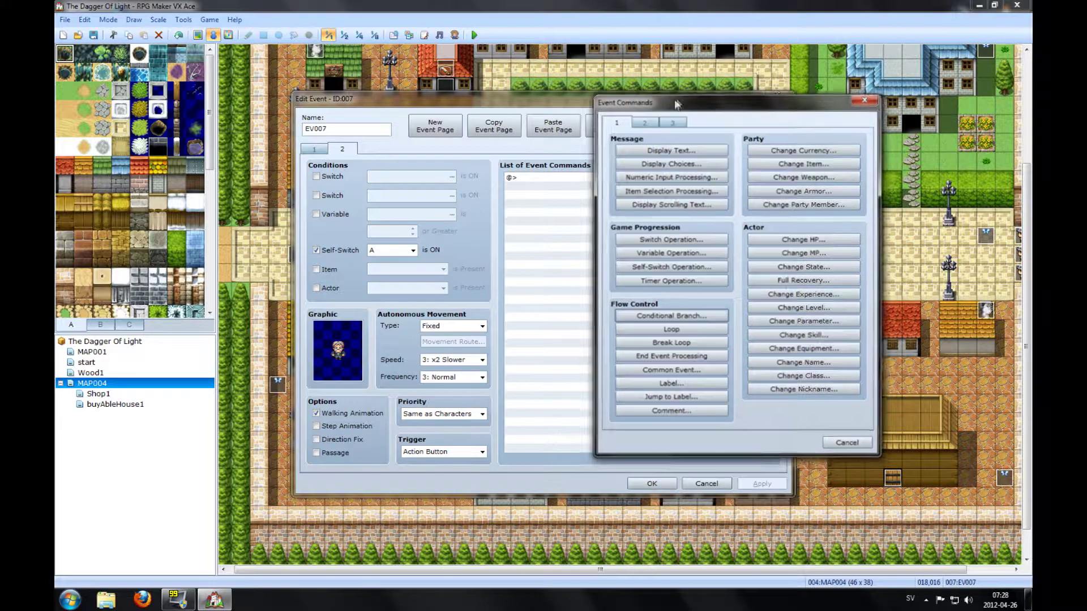
pyautogui.moveTo(658, 90); pyautogui.dragTo(697, 88)
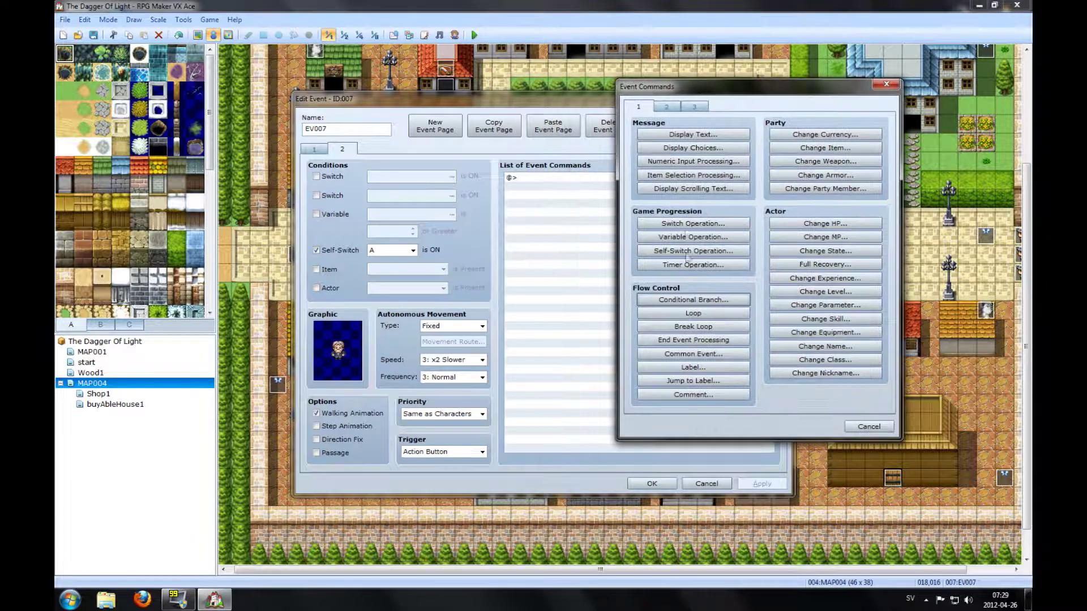
# Add a Conditional Branch checking the party has item 018:Apple, with an Else case
pyautogui.click(672, 301)
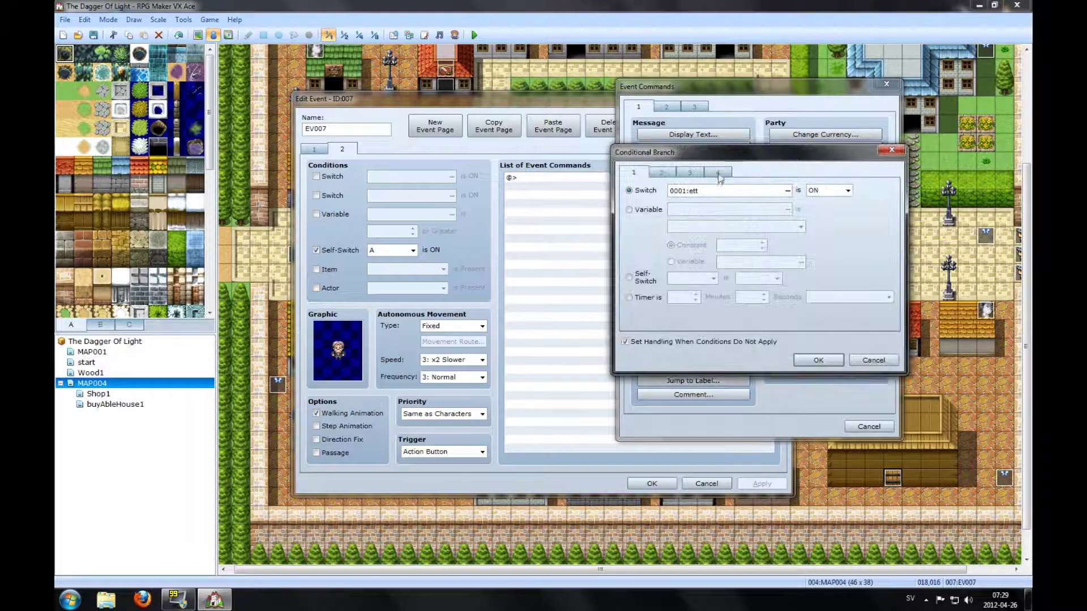
pyautogui.click(719, 173)
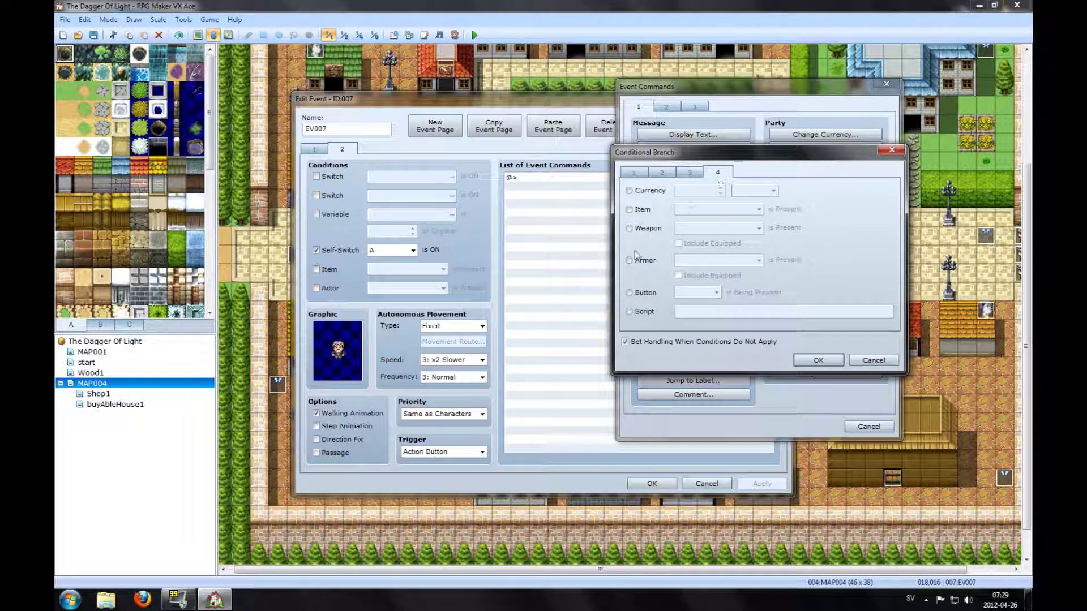
pyautogui.click(631, 210)
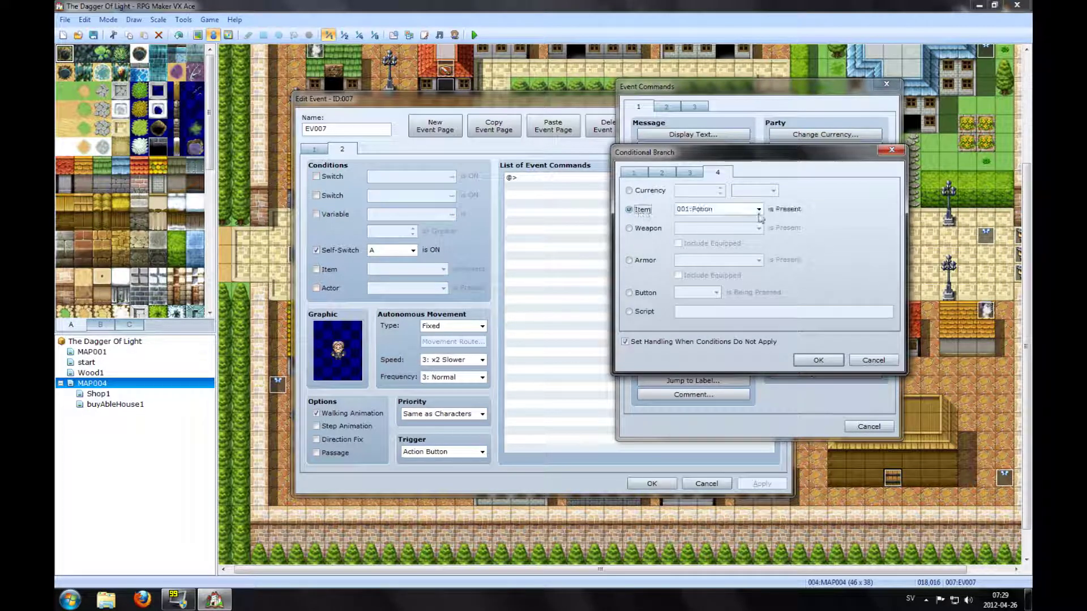
pyautogui.click(759, 210)
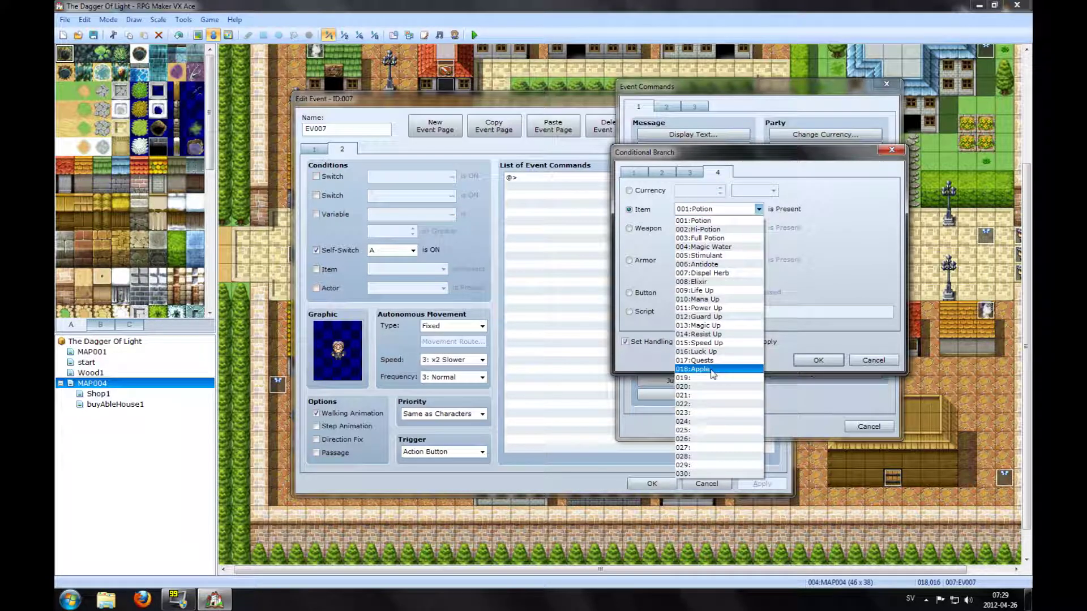
pyautogui.click(712, 371)
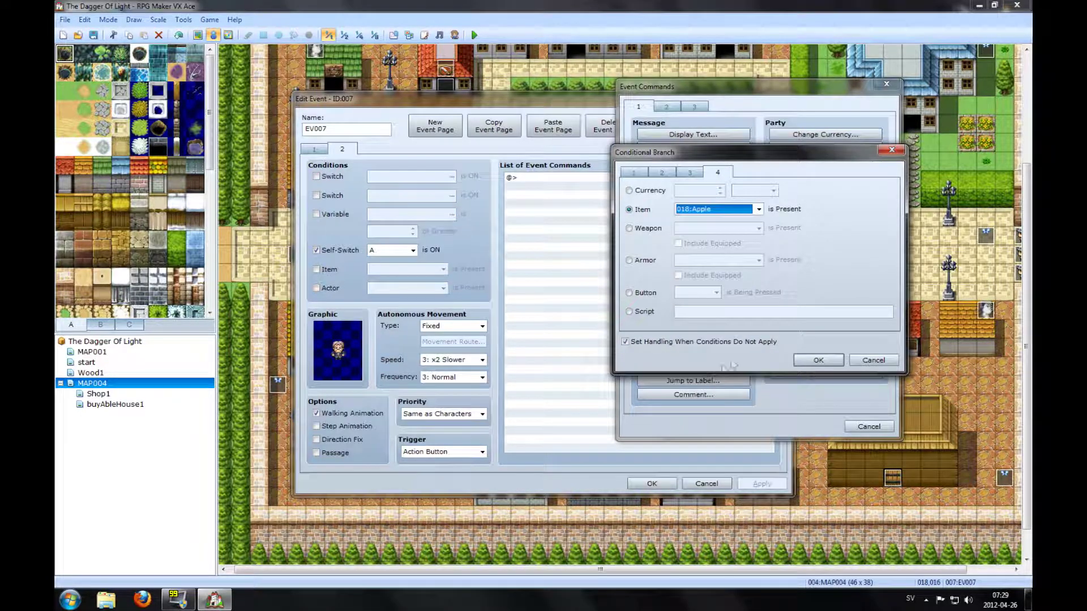
pyautogui.click(813, 361)
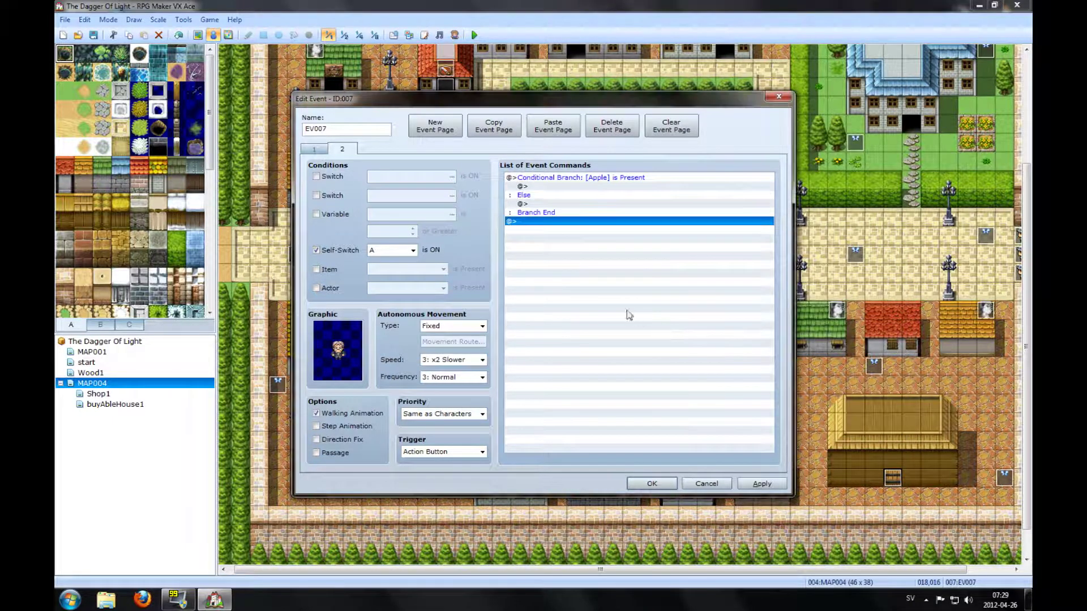
pyautogui.click(532, 187)
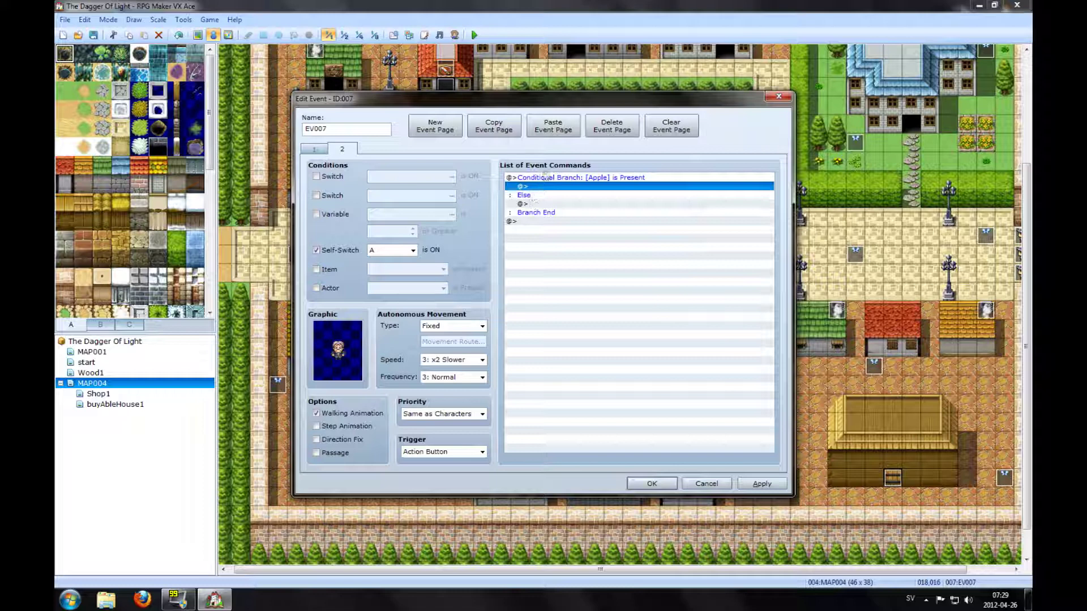
# Add a Change Item command inside the Apple branch that decreases 018:Apple by 1
pyautogui.click(530, 206)
pyautogui.doubleClick(540, 189)
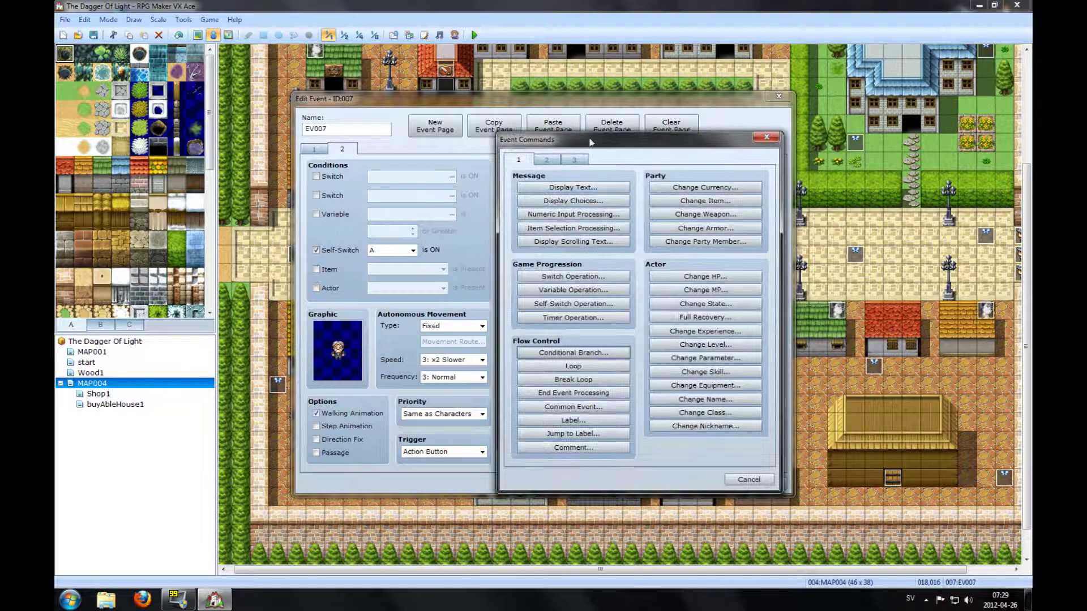
pyautogui.moveTo(590, 142); pyautogui.dragTo(762, 119)
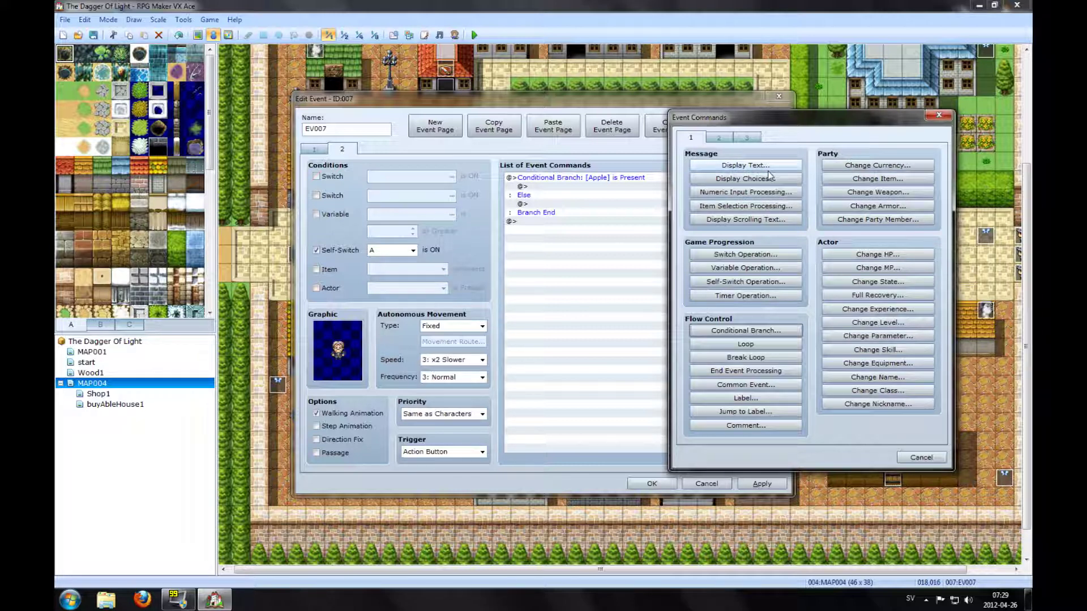
pyautogui.click(887, 180)
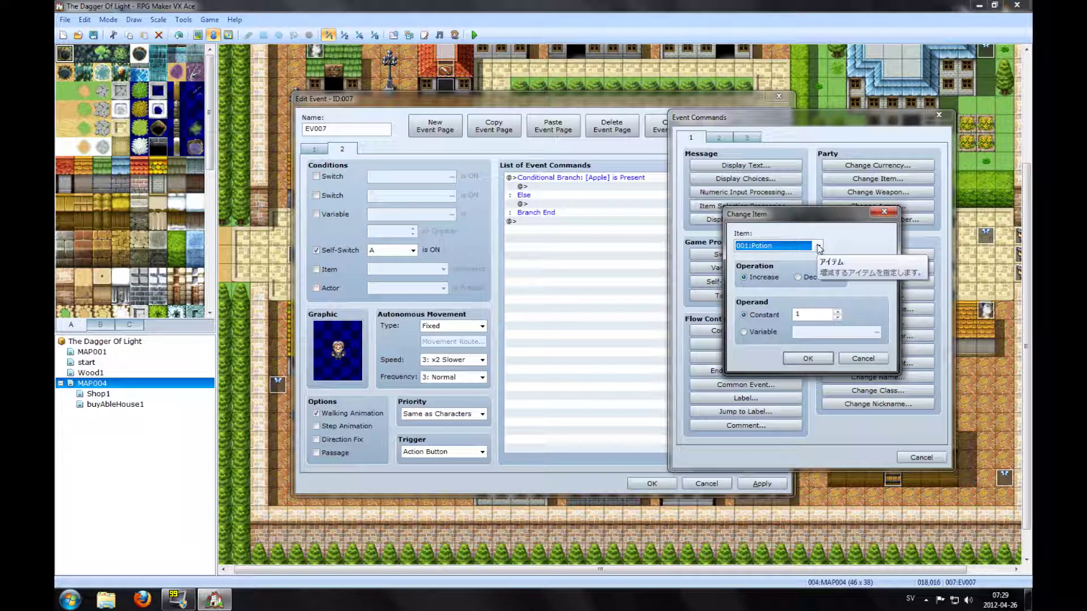
pyautogui.click(820, 248)
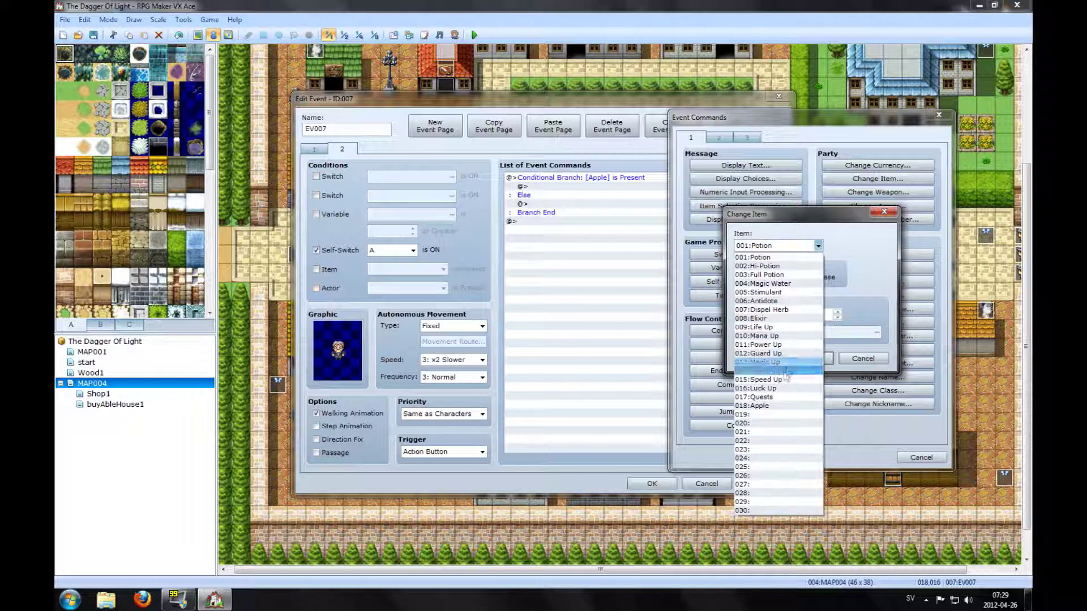
pyautogui.click(790, 409)
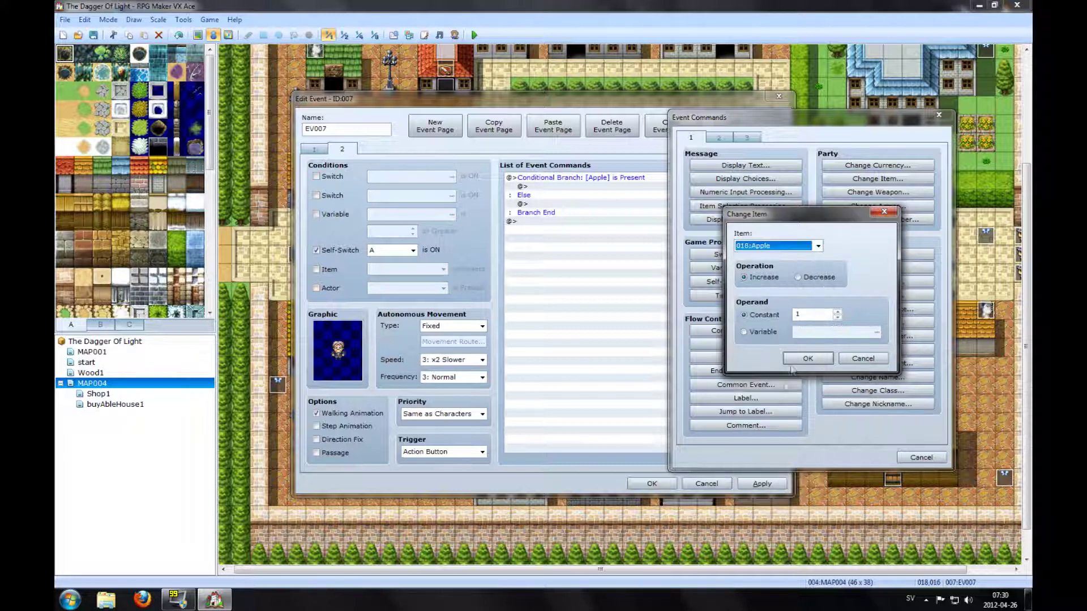
pyautogui.click(798, 279)
pyautogui.click(798, 280)
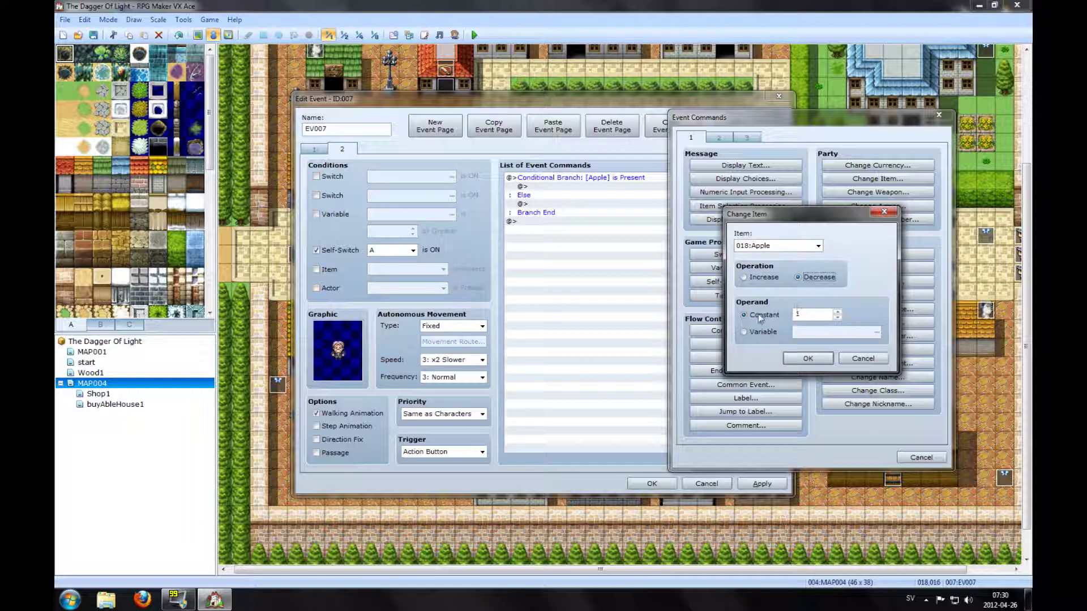
pyautogui.click(805, 359)
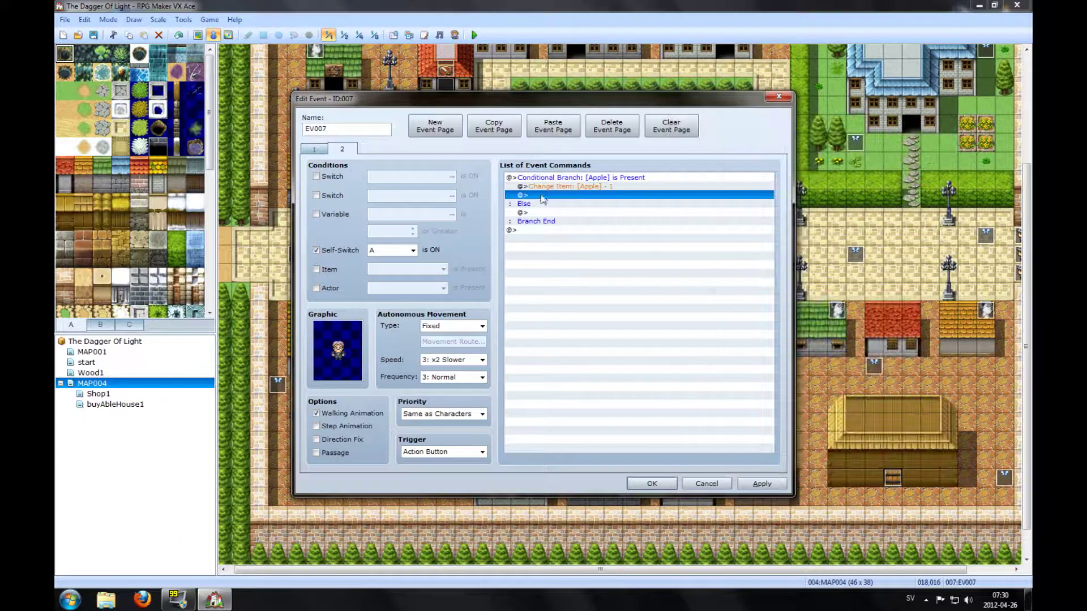
# Add a 'Thank you!' message after the Apple removal
pyautogui.doubleClick(543, 201)
pyautogui.click(561, 188)
pyautogui.write('Thank')
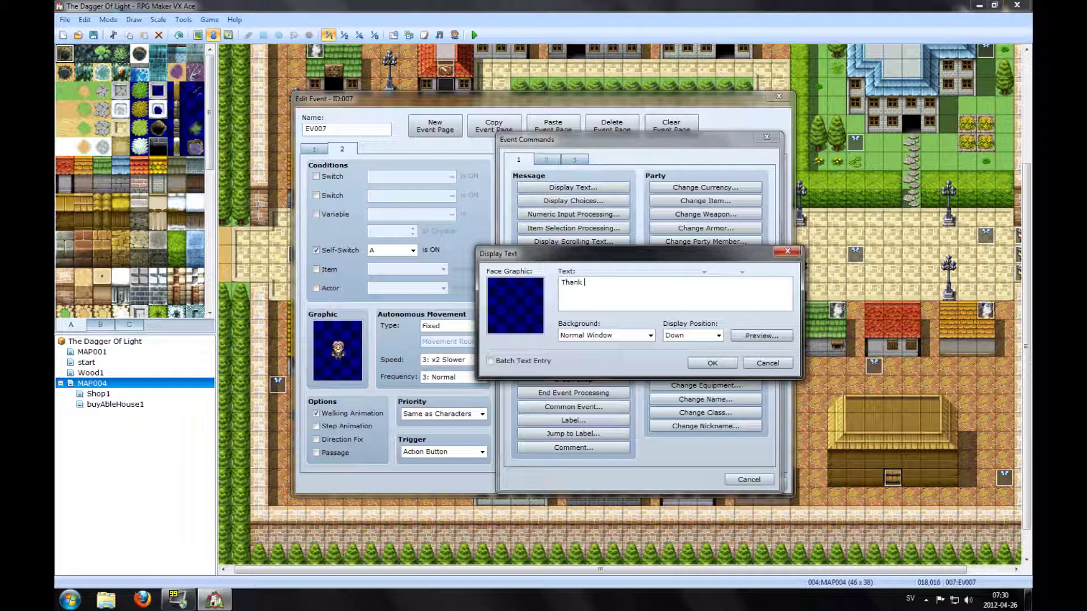
pyautogui.write('you')
pyautogui.write('!')
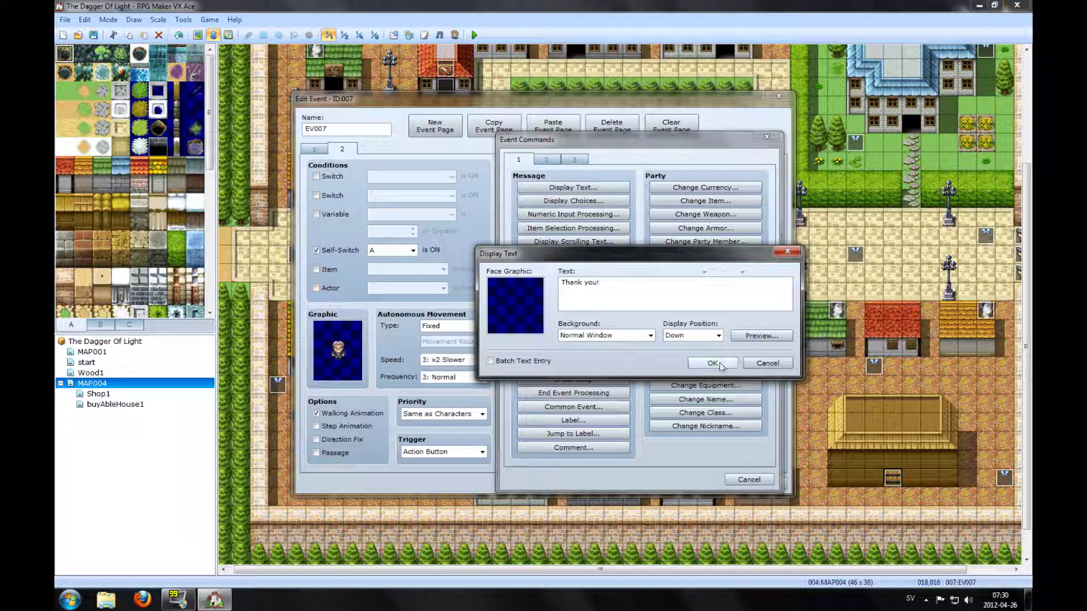
pyautogui.click(713, 363)
# Add a second message, 'Here is Your'e reward!'
pyautogui.doubleClick(543, 216)
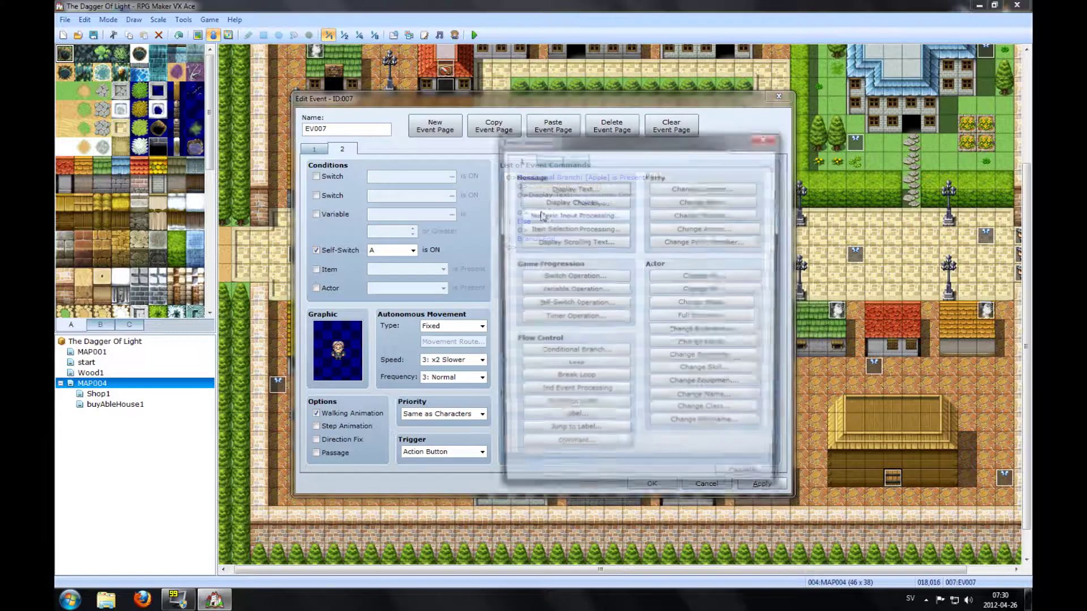
pyautogui.click(561, 191)
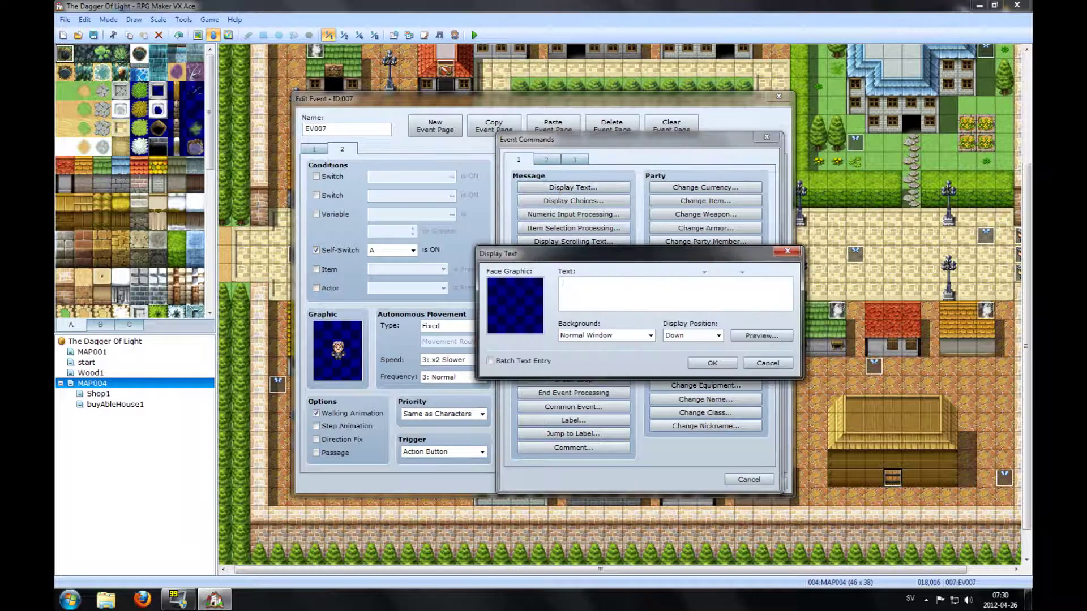
pyautogui.write('Helre ')
pyautogui.write("'e reward!")
pyautogui.click(713, 362)
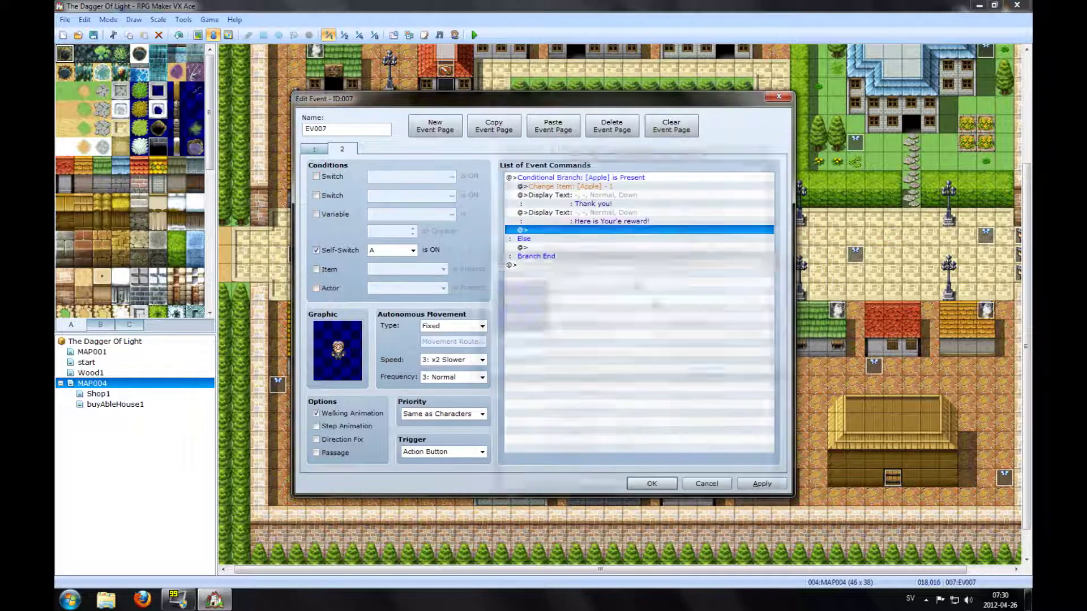
# Add a Change Currency command that increases the party's gold by 500
pyautogui.doubleClick(554, 231)
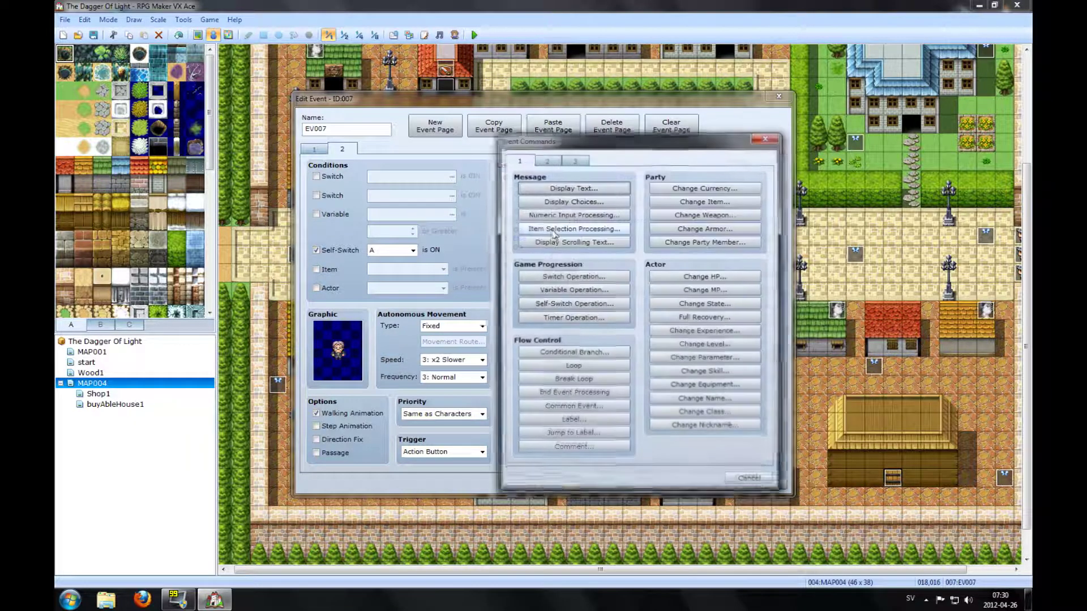
pyautogui.moveTo(639, 142); pyautogui.dragTo(596, 85)
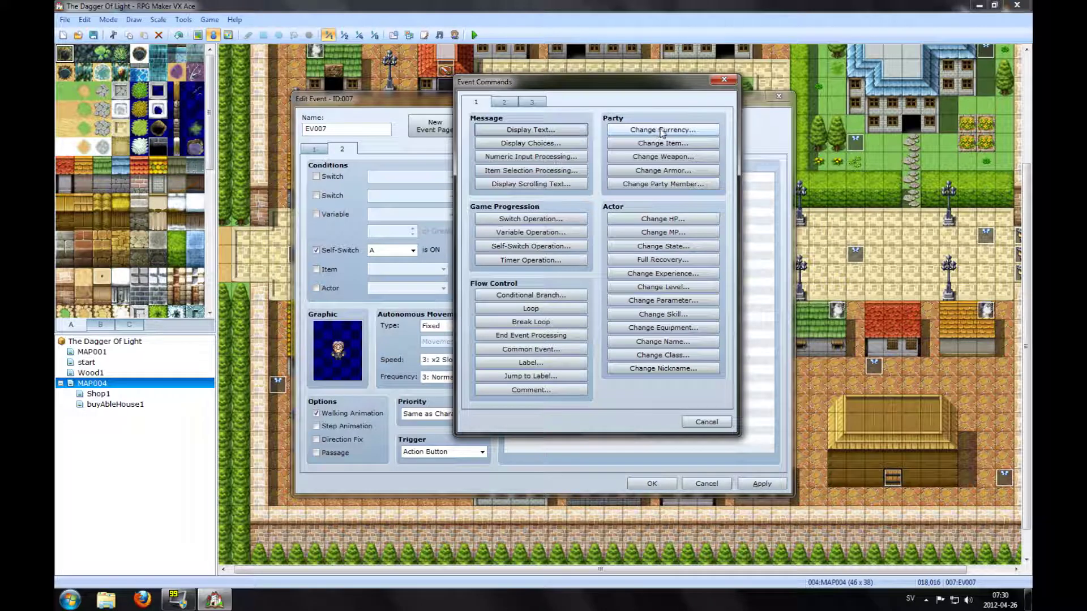
pyautogui.click(649, 132)
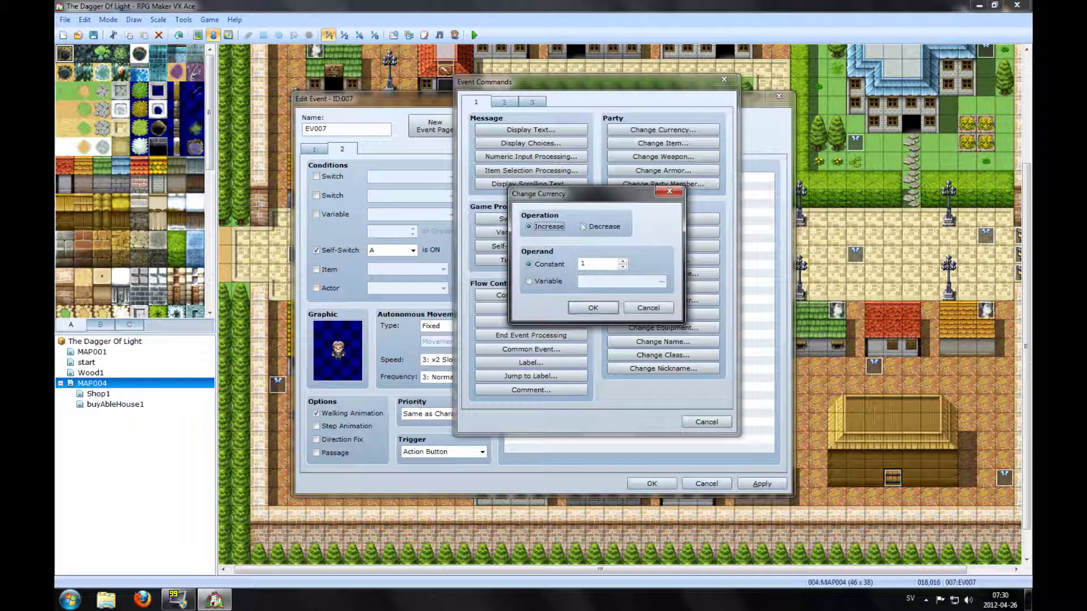
pyautogui.doubleClick(580, 264)
pyautogui.write('500')
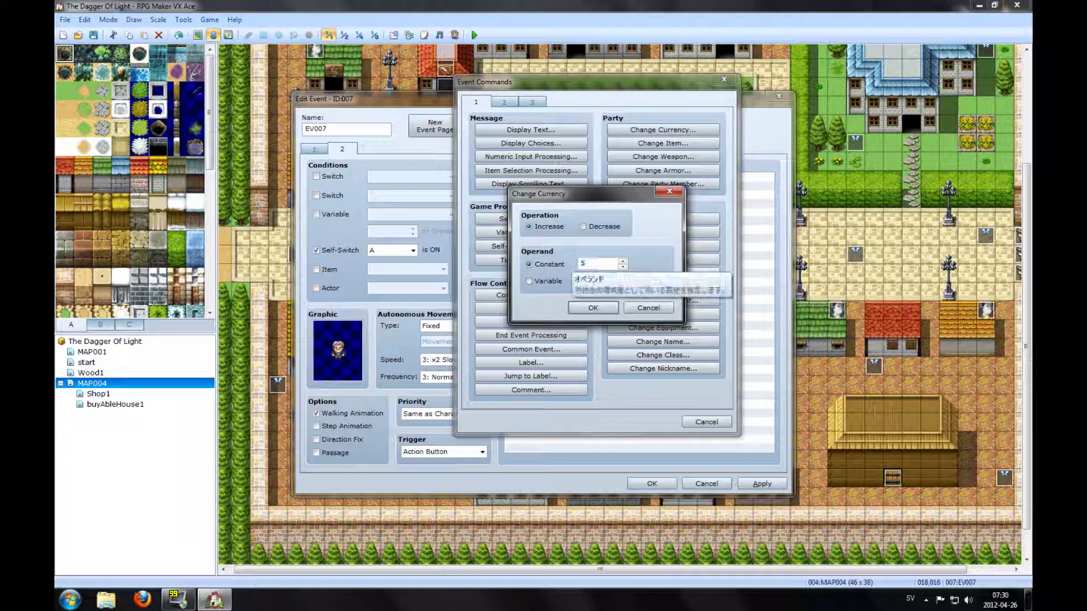
pyautogui.click(593, 308)
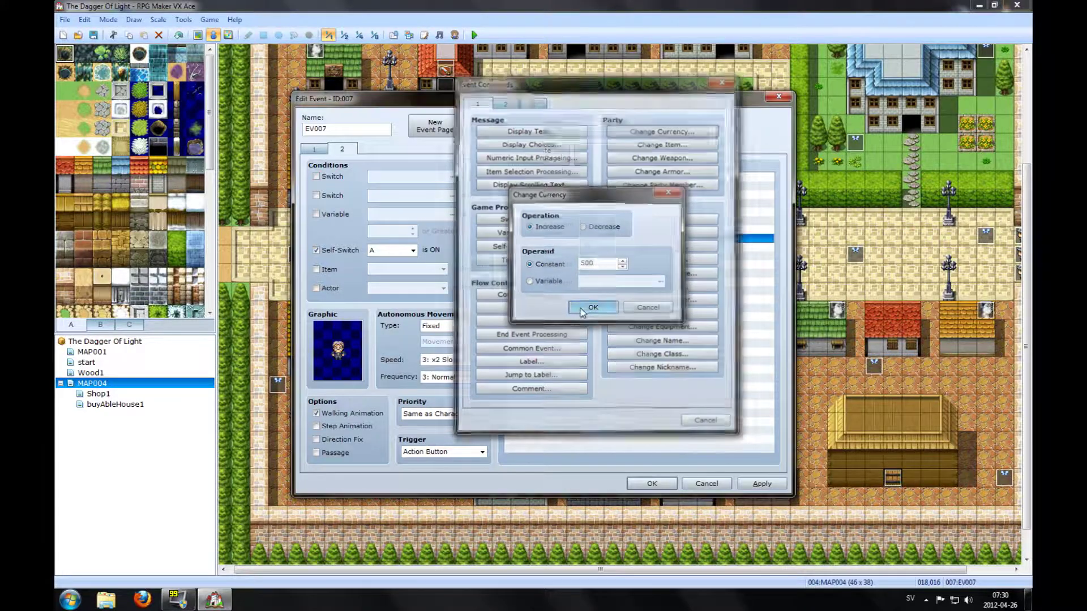
# Add a dim-background message 'you obtained 500 gold' and apply the event changes
pyautogui.doubleClick(558, 243)
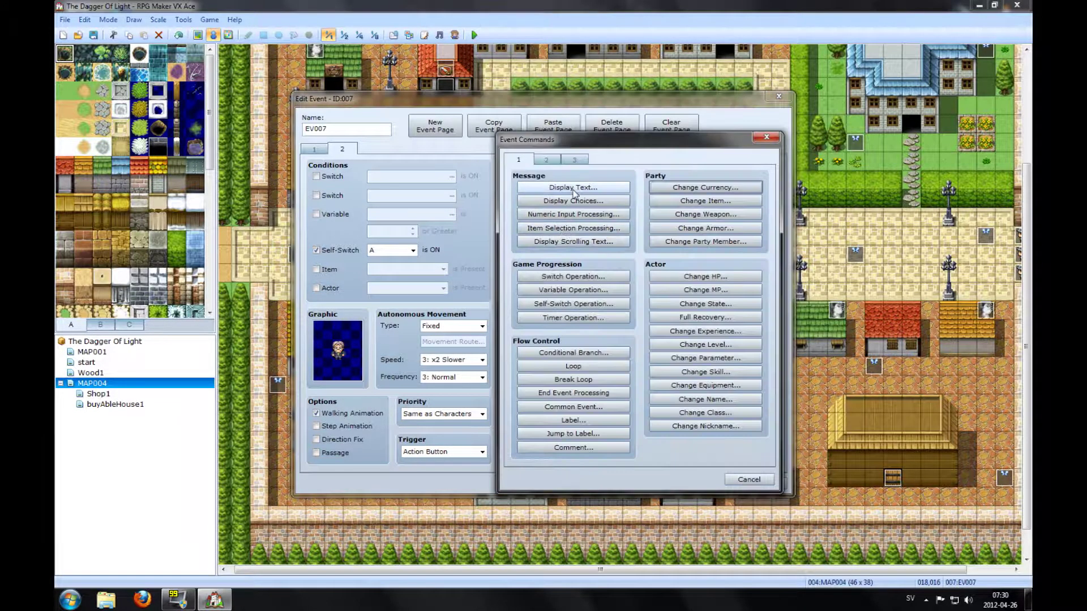
pyautogui.click(573, 188)
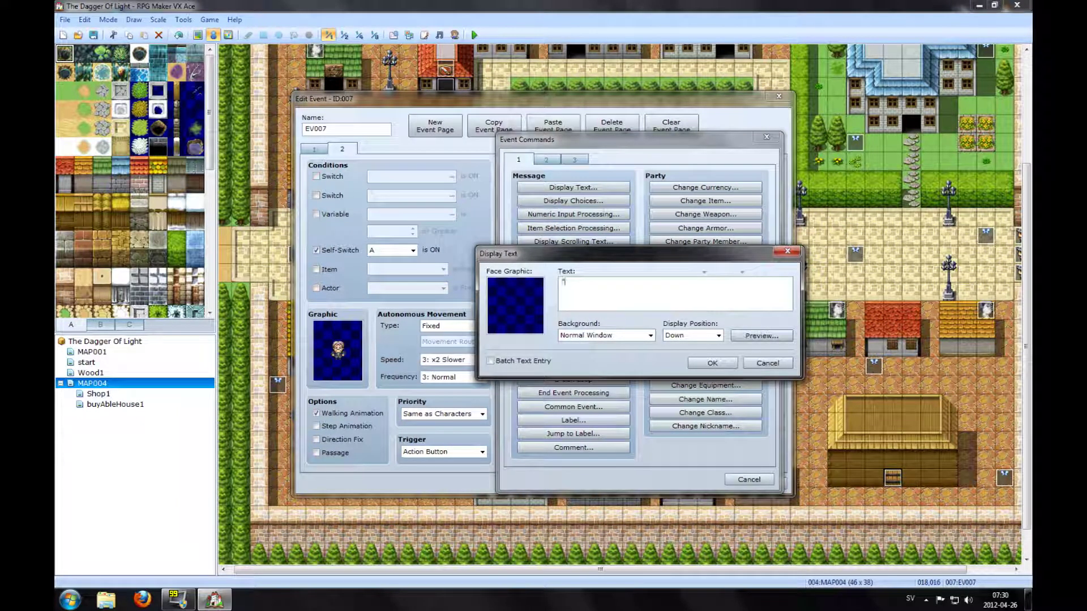
pyautogui.write('you obtained 500')
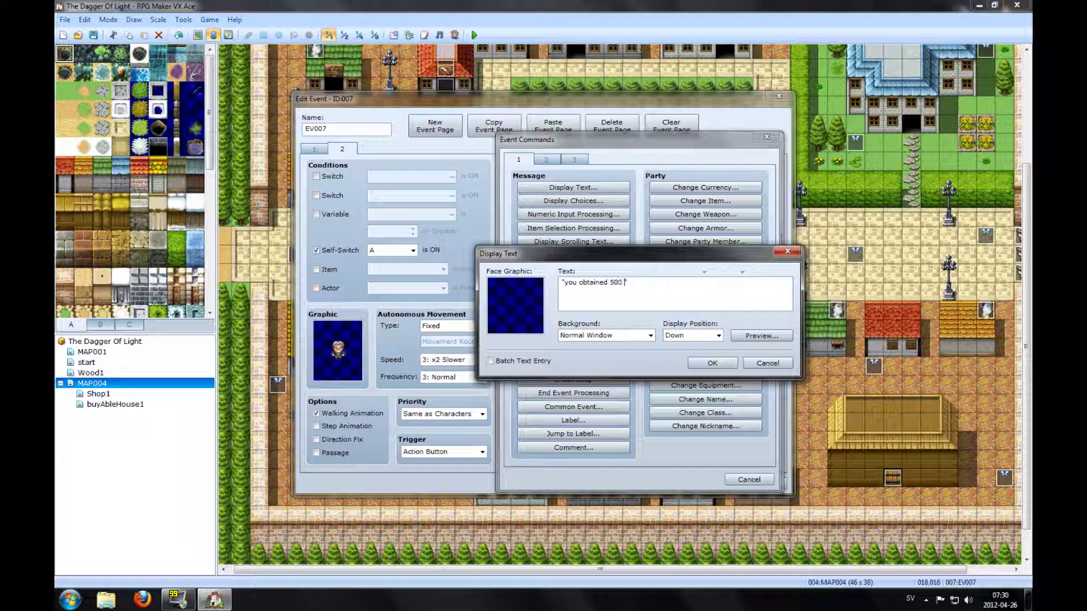
pyautogui.write('gold')
pyautogui.click(642, 337)
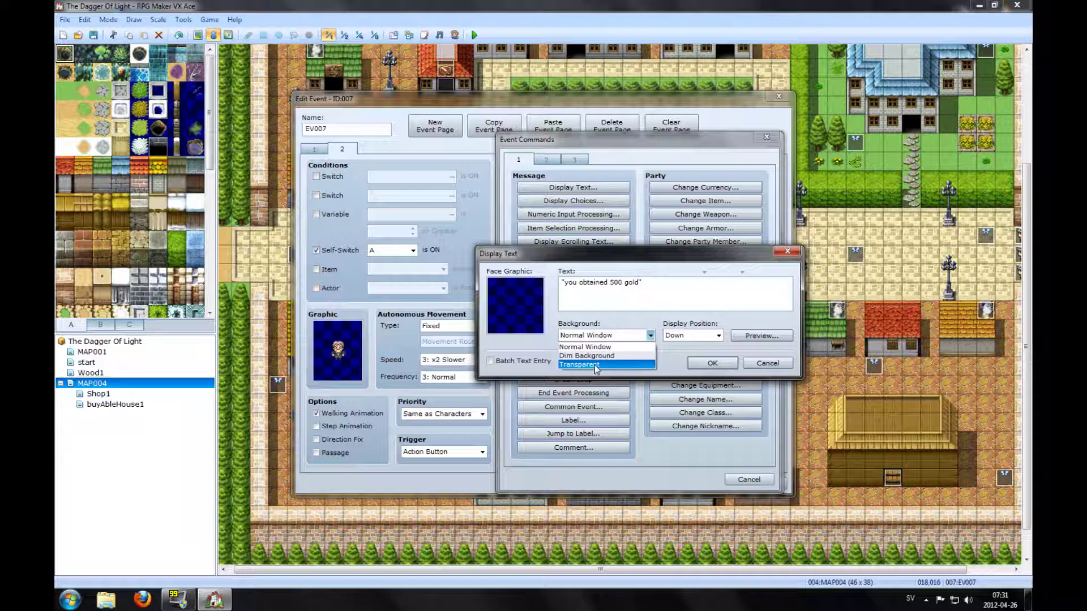
pyautogui.click(594, 356)
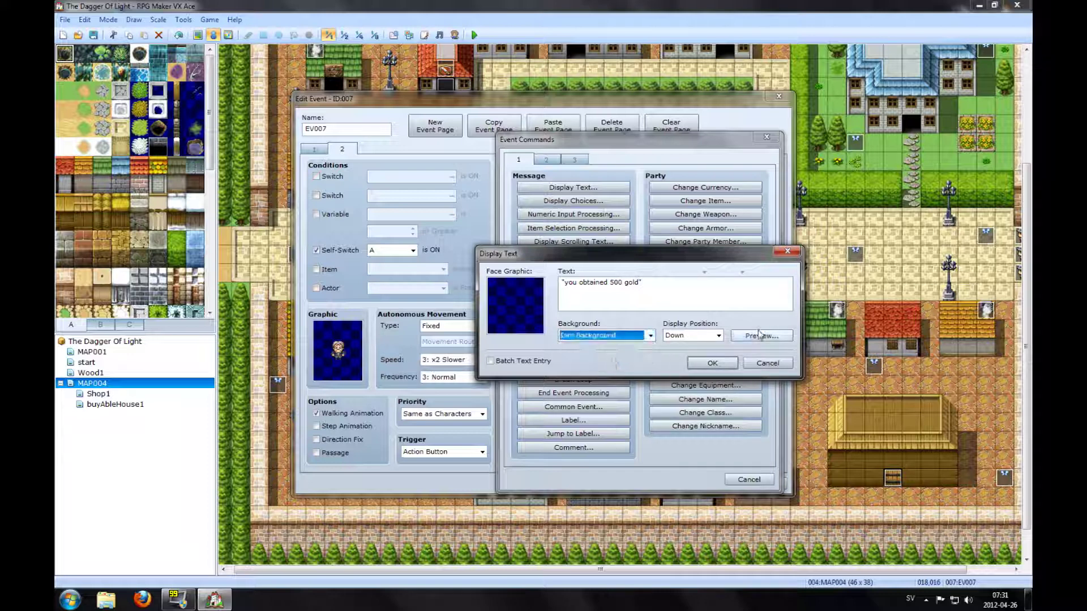
pyautogui.click(716, 366)
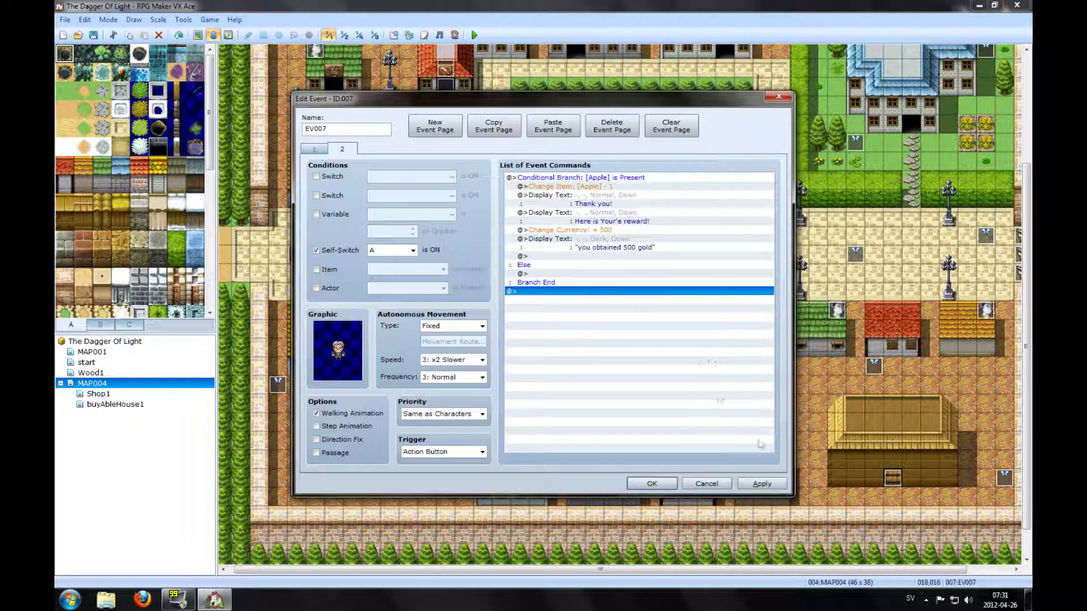
pyautogui.click(761, 484)
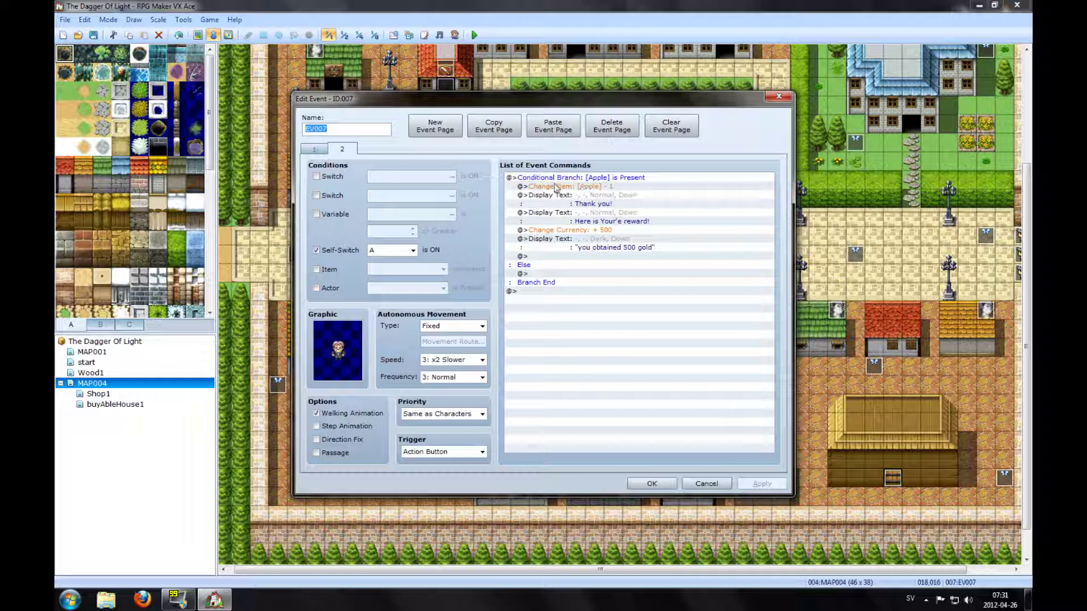
# Review the branch's Apple -1, thank-you and reward messages, and +500 gold commands
pyautogui.click(603, 182)
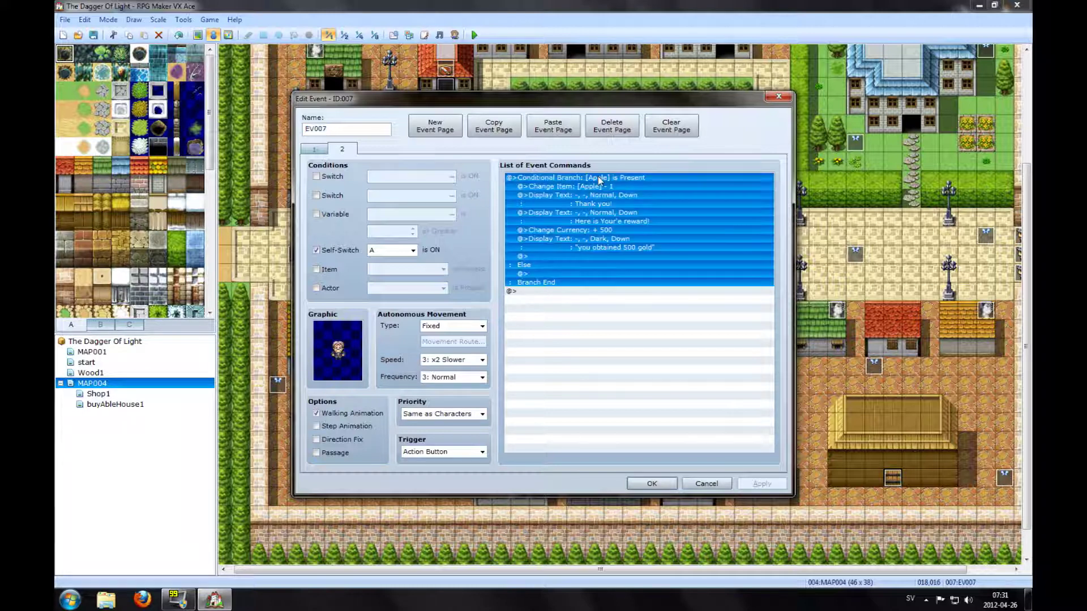
pyautogui.click(585, 195)
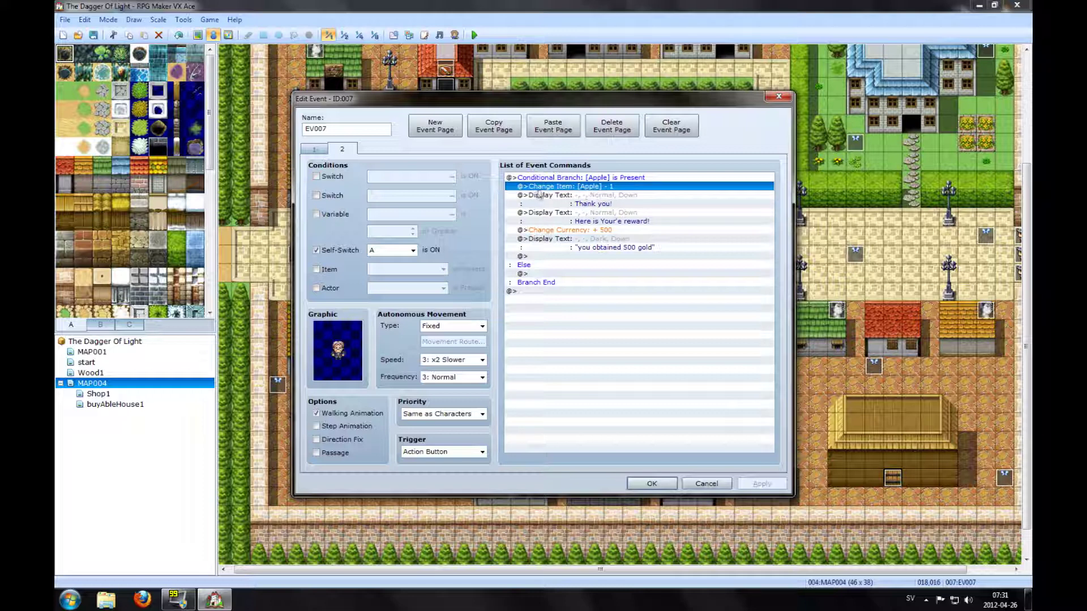
pyautogui.click(595, 200)
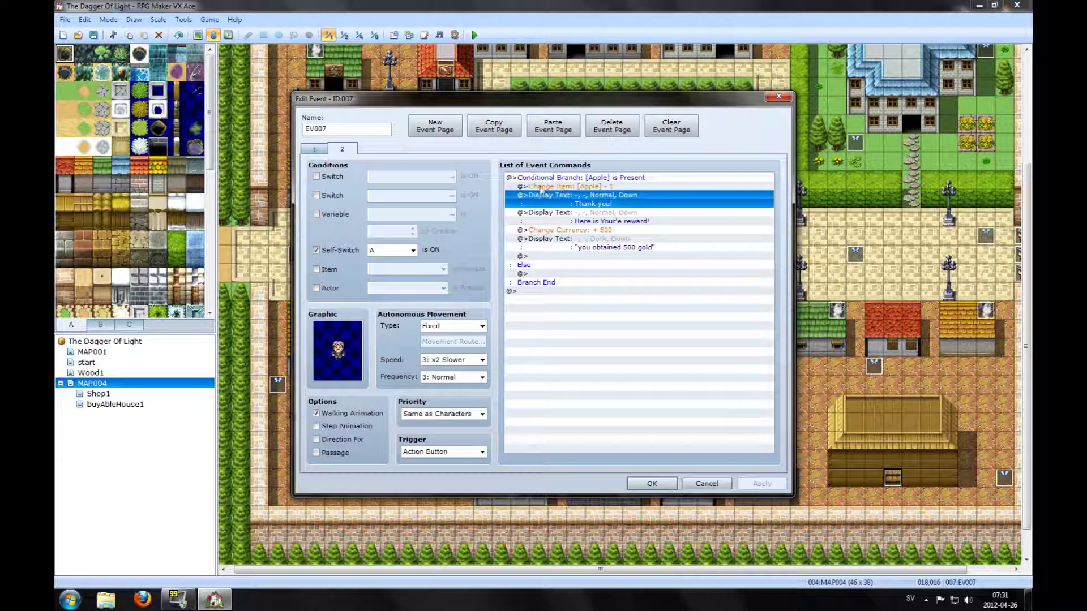
pyautogui.click(582, 187)
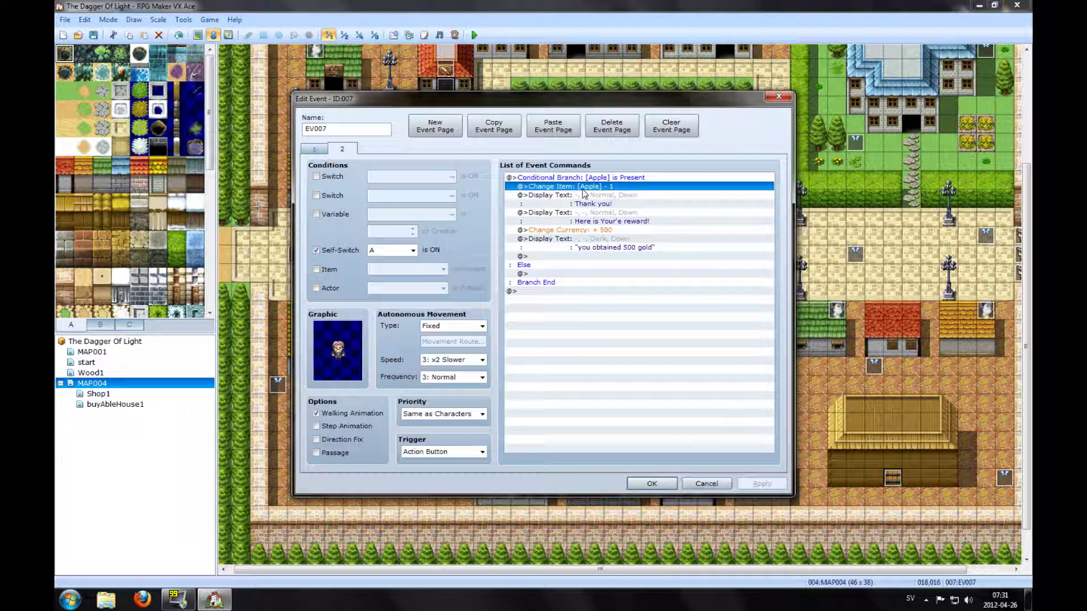
pyautogui.click(568, 200)
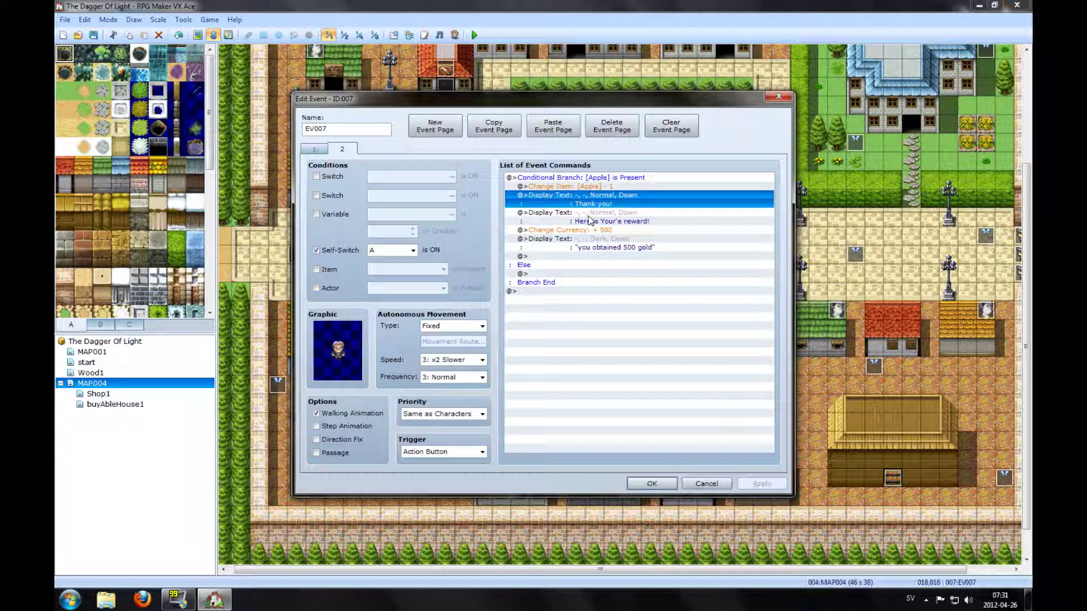
pyautogui.click(554, 220)
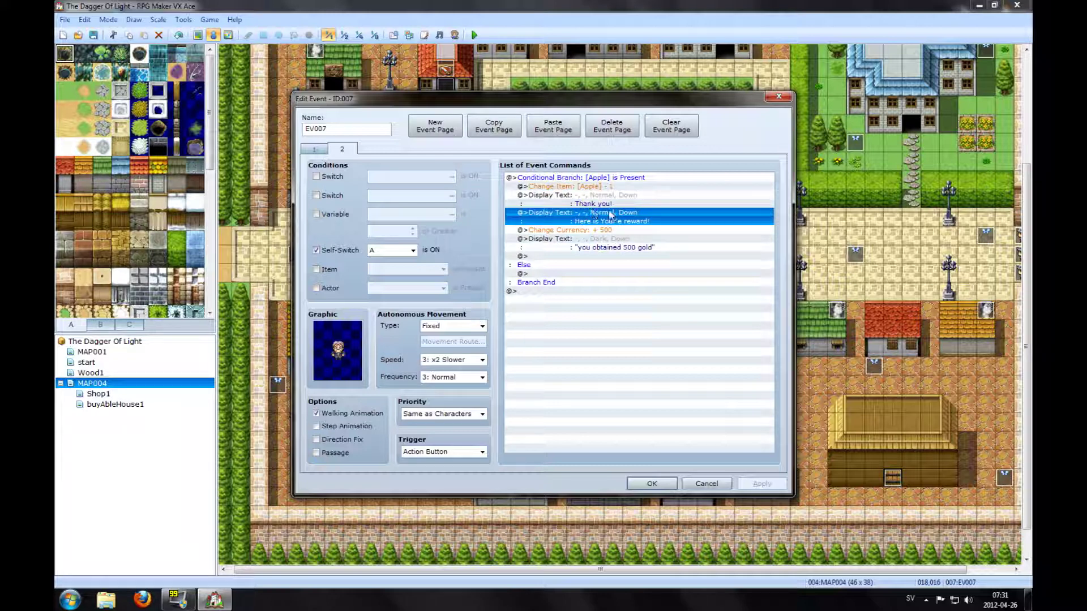
pyautogui.click(585, 231)
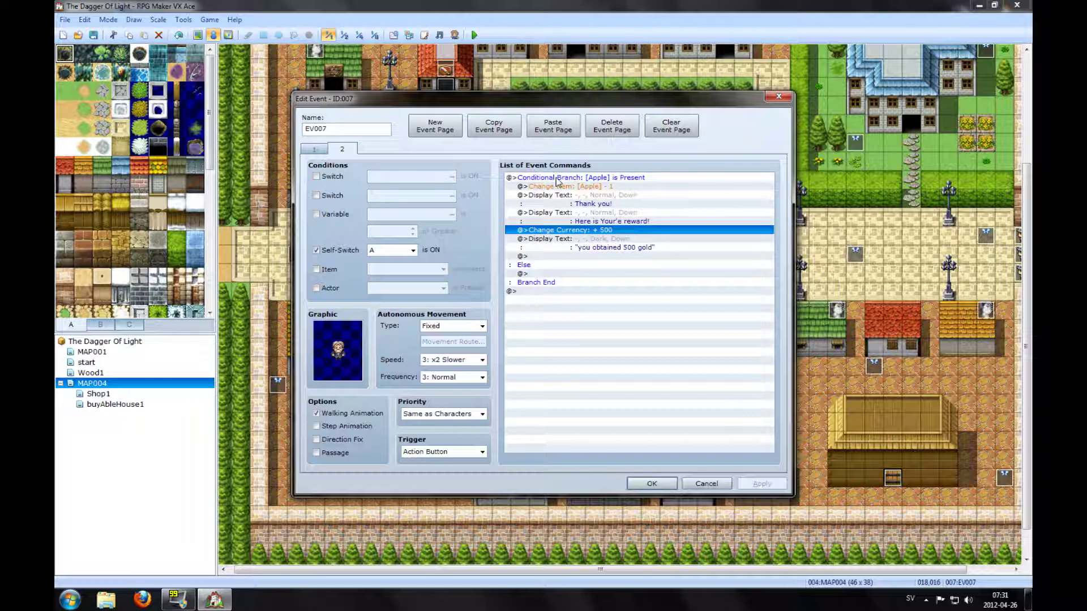
pyautogui.doubleClick(540, 277)
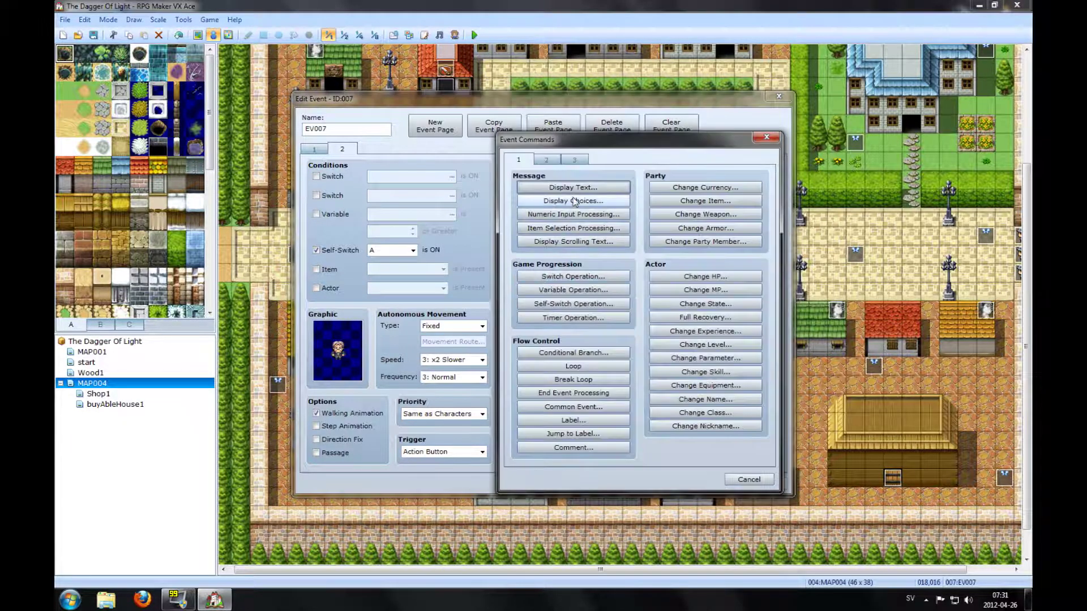
# Close the unused command list and select the empty line under Else
pyautogui.click(766, 137)
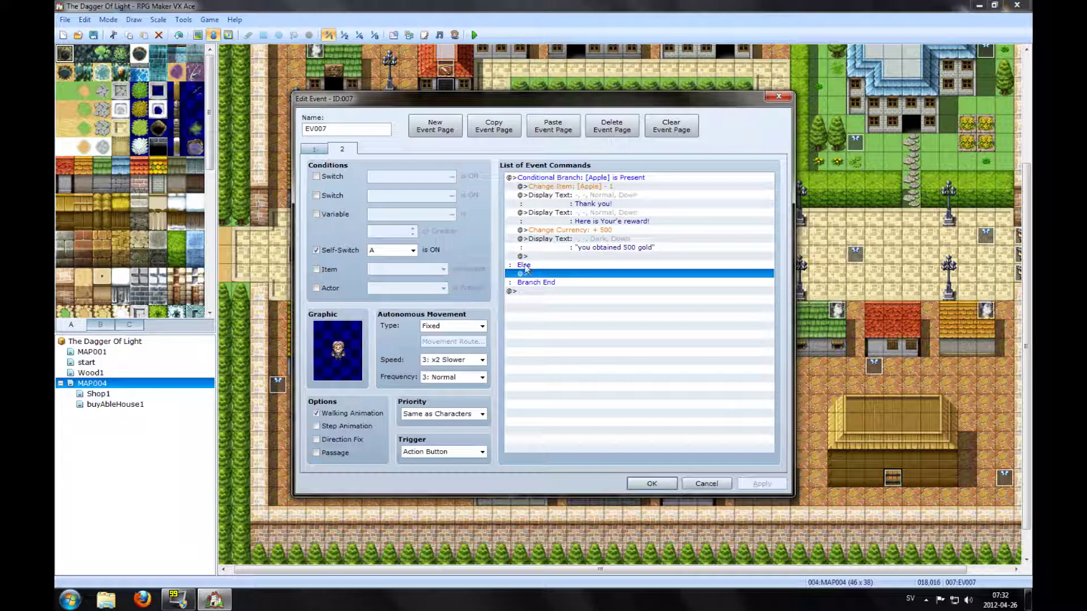
pyautogui.click(527, 266)
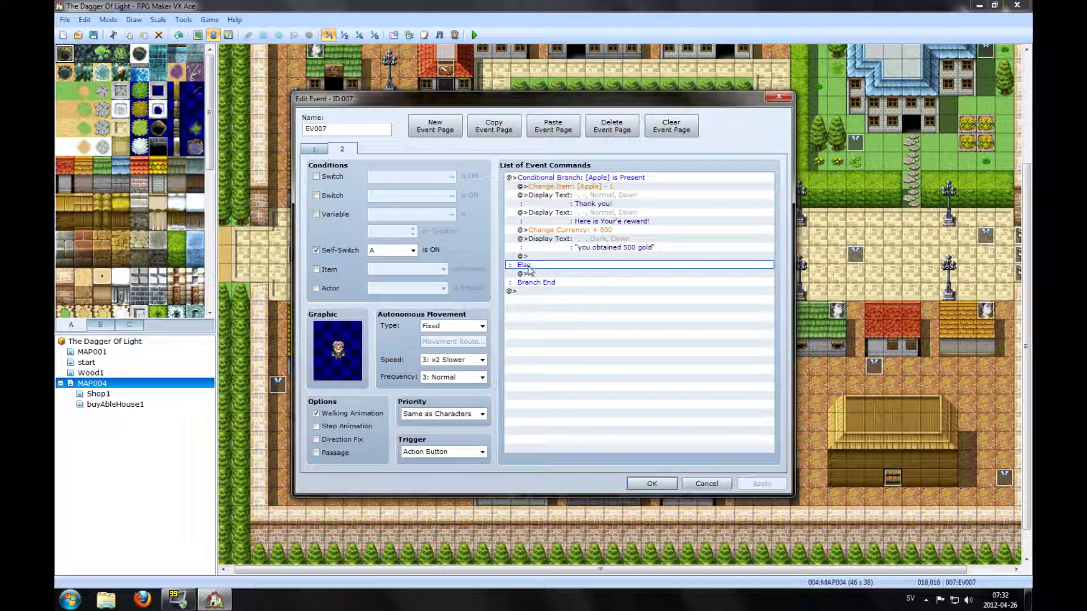
pyautogui.click(598, 179)
pyautogui.click(536, 275)
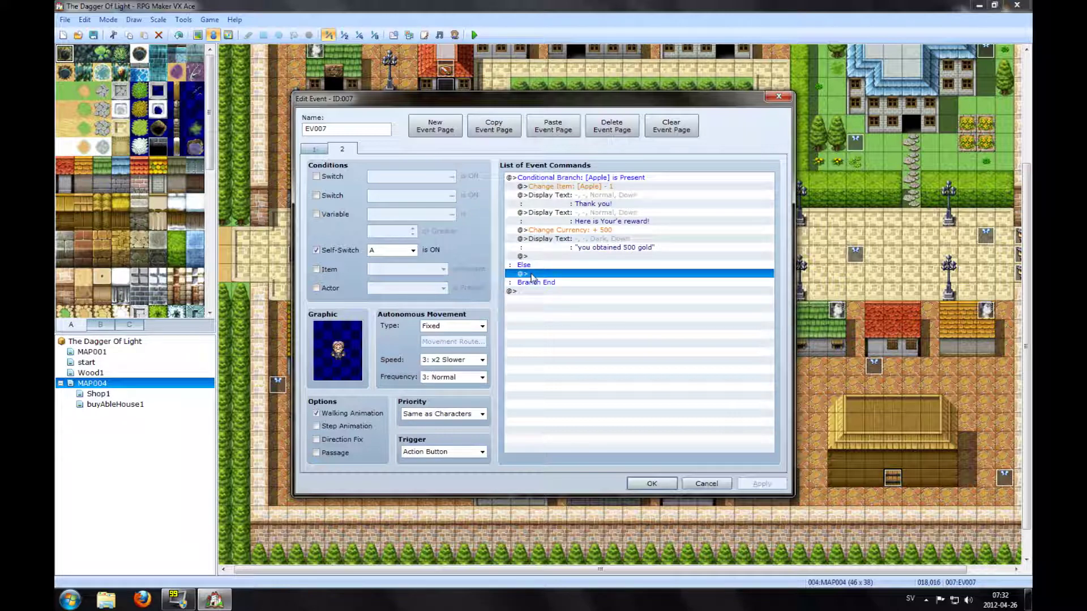
# Add the Else message 'You dont have my apple!'
pyautogui.doubleClick(535, 281)
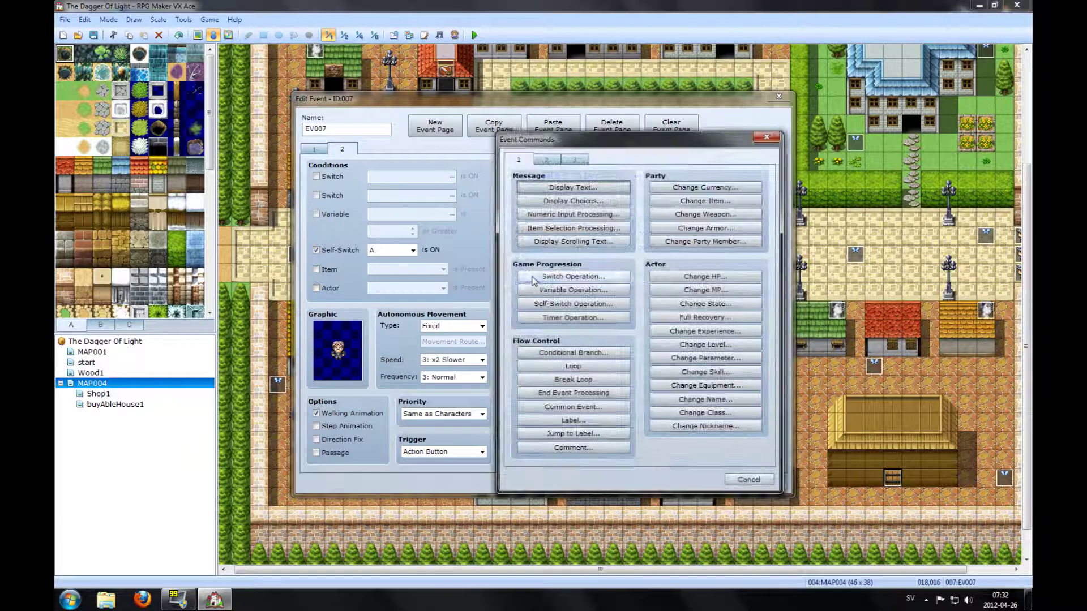
pyautogui.moveTo(615, 133); pyautogui.dragTo(806, 127)
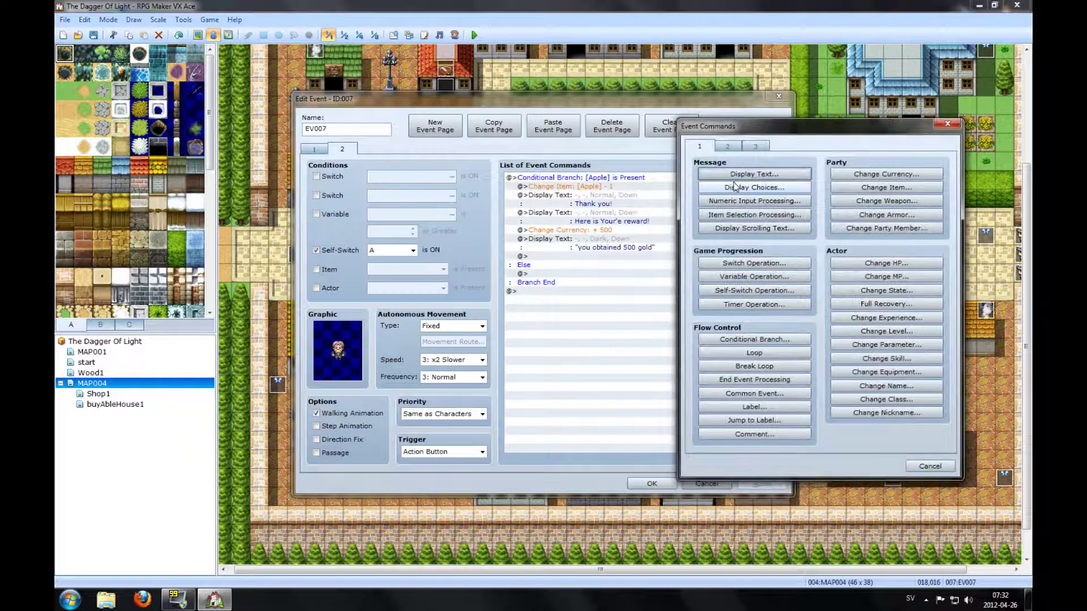
pyautogui.click(755, 174)
pyautogui.write('You dont')
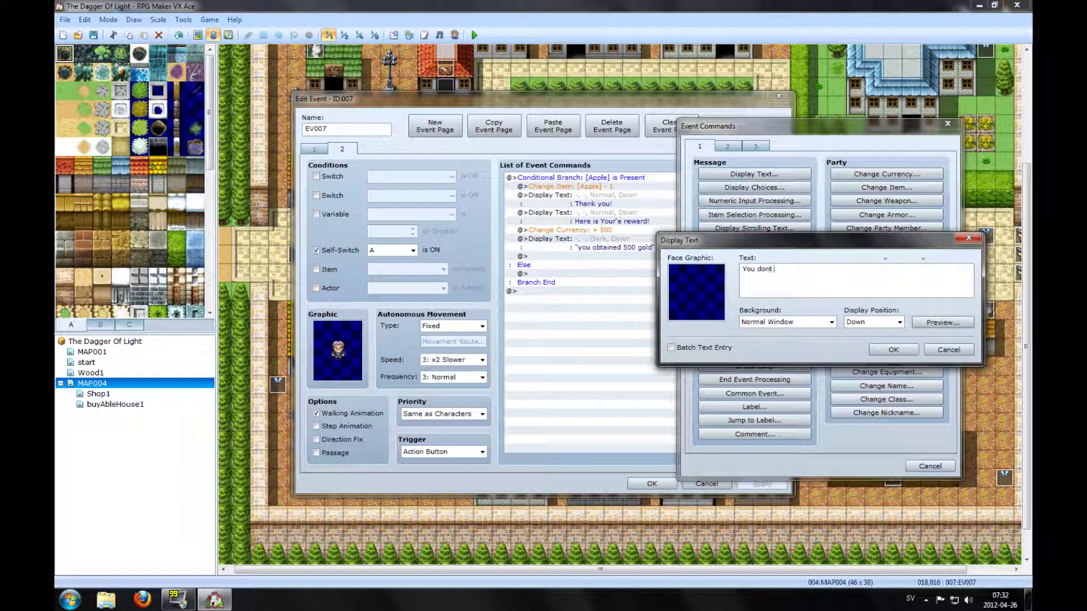
pyautogui.write('have my apple!')
pyautogui.click(886, 349)
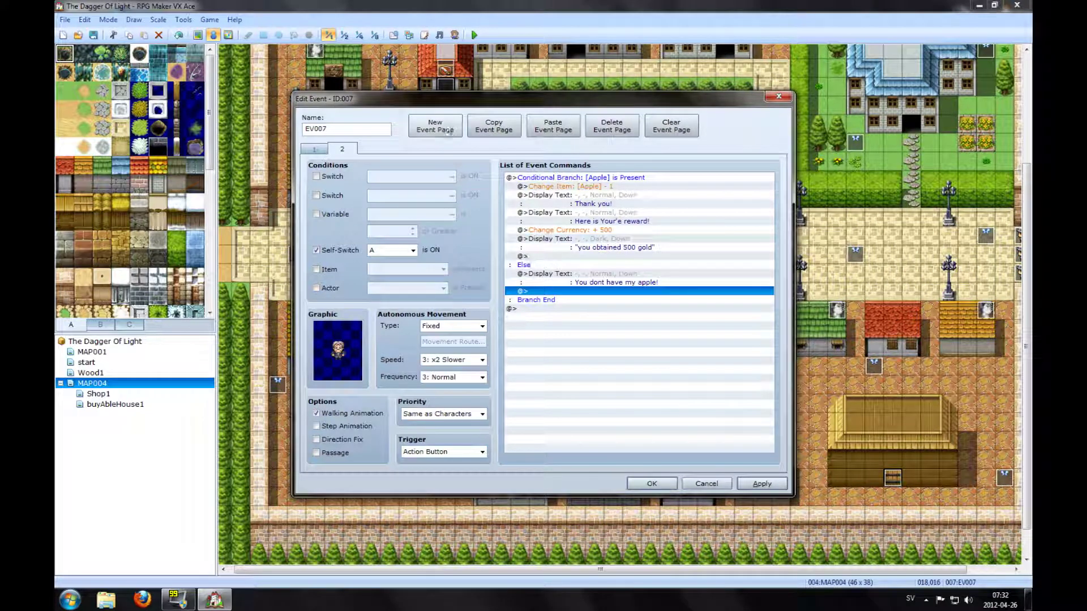
pyautogui.click(539, 257)
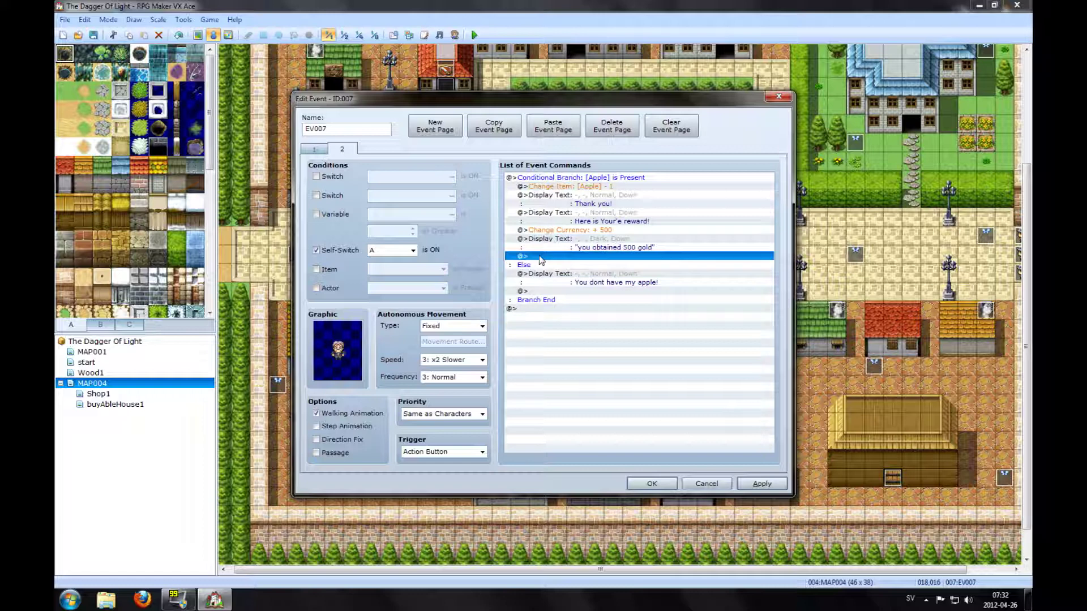
# Turn self-switch B ON at the end of the Apple branch and copy the event page
pyautogui.rightClick(540, 260)
pyautogui.click(586, 267)
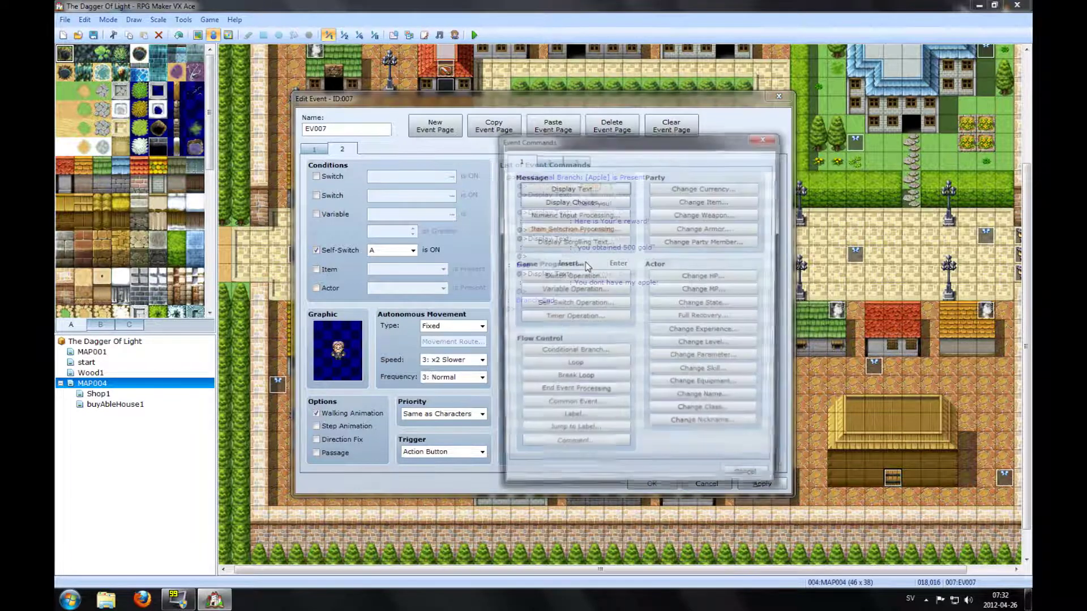
pyautogui.click(590, 304)
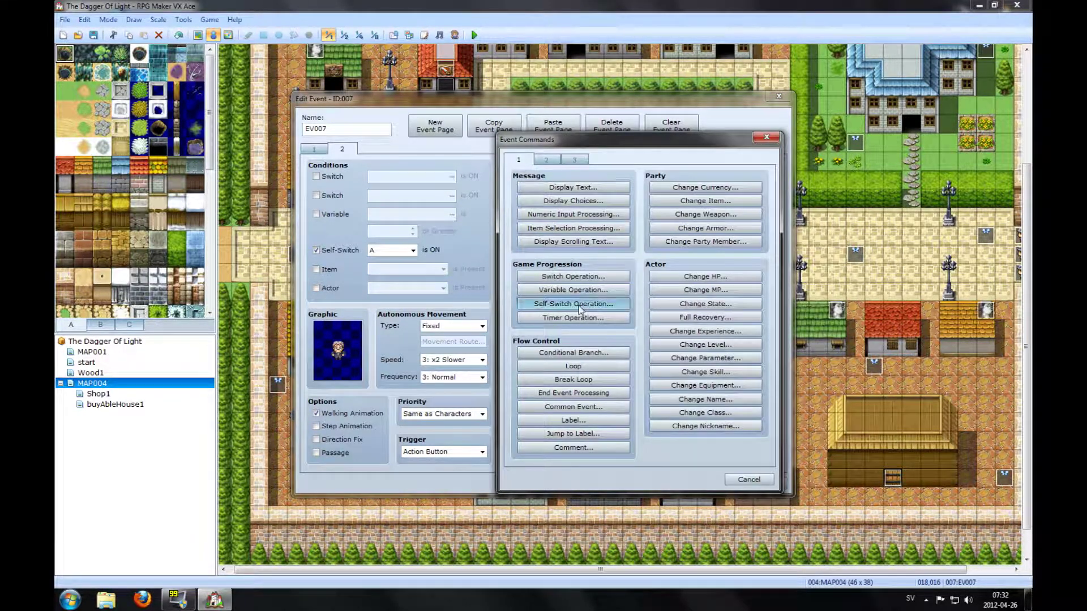
pyautogui.click(609, 306)
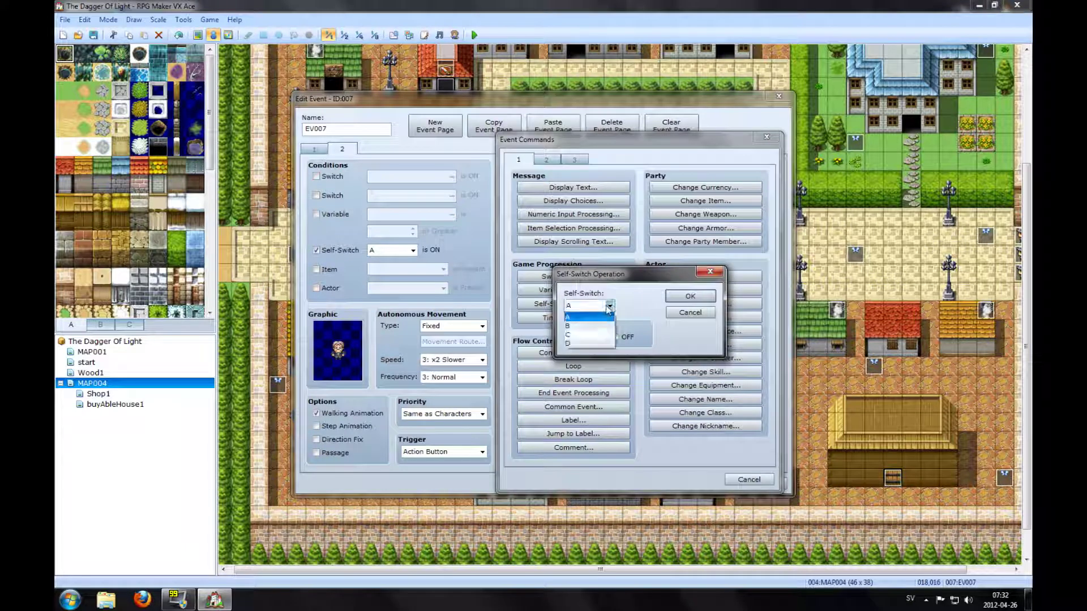
pyautogui.click(582, 330)
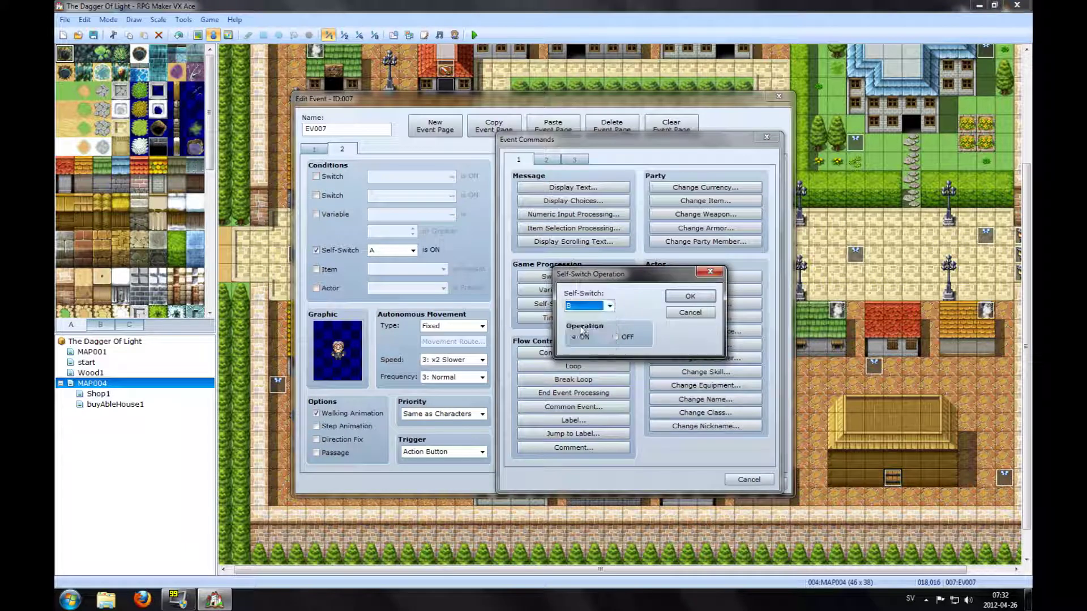
pyautogui.click(686, 303)
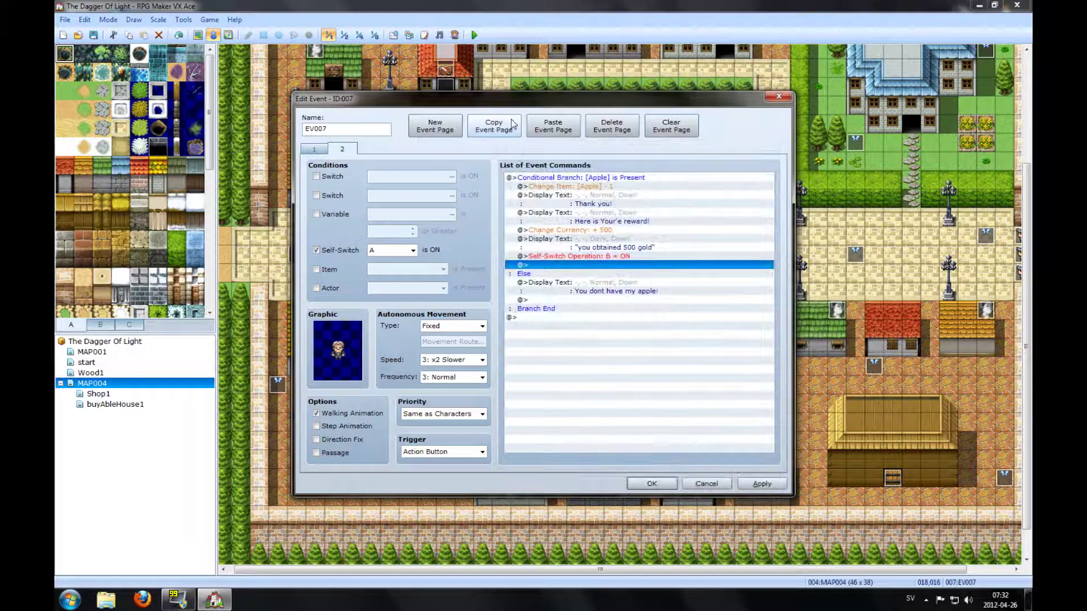
pyautogui.click(481, 127)
# Paste the copy as page 3, require self-switch B, and delete its conditional branch
pyautogui.click(553, 126)
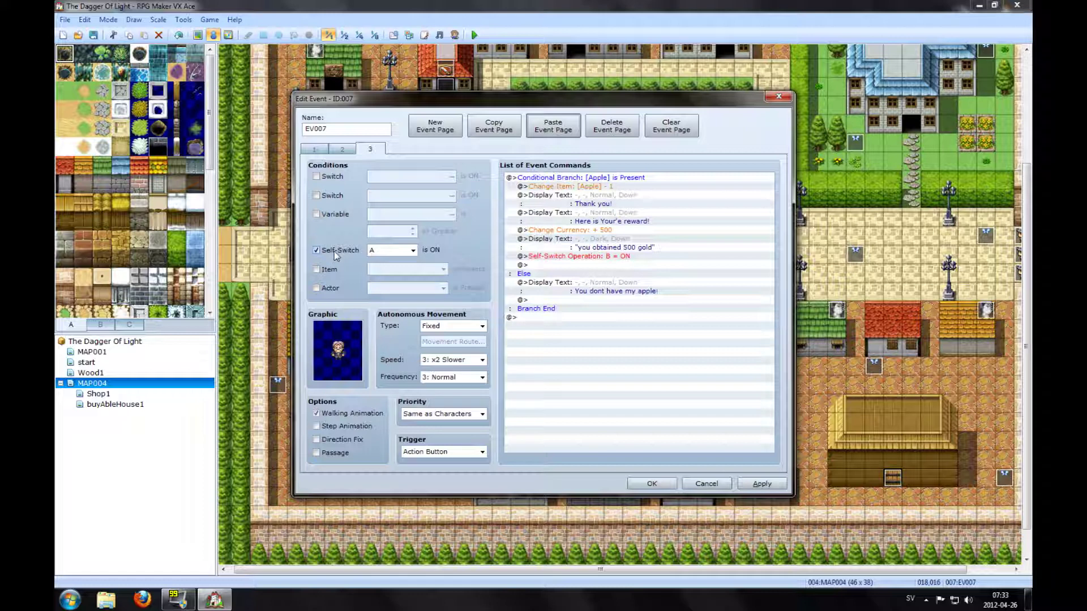
pyautogui.click(413, 251)
pyautogui.click(383, 270)
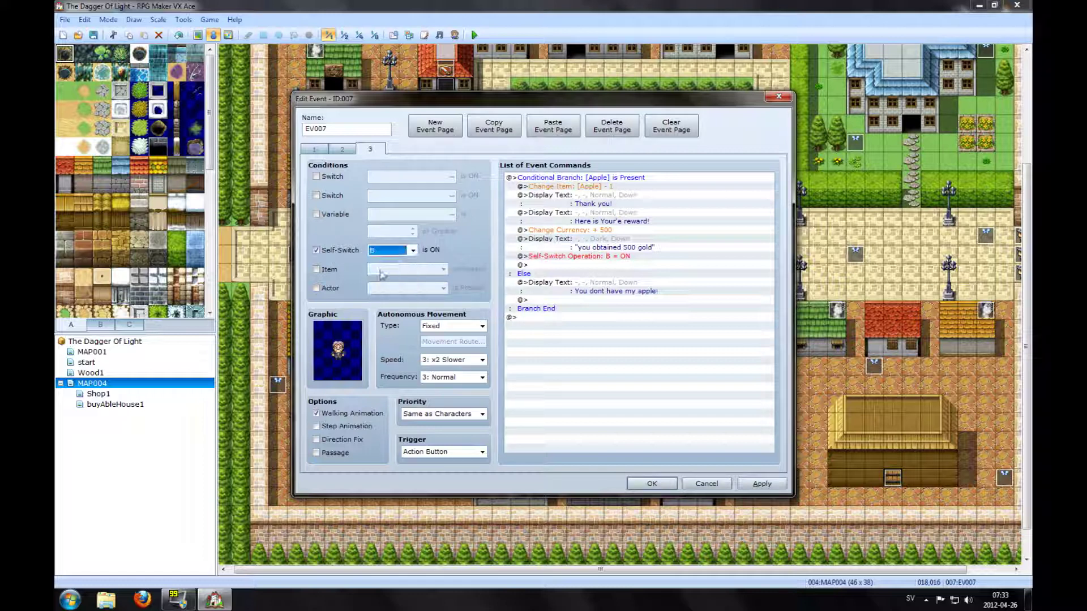
pyautogui.click(573, 179)
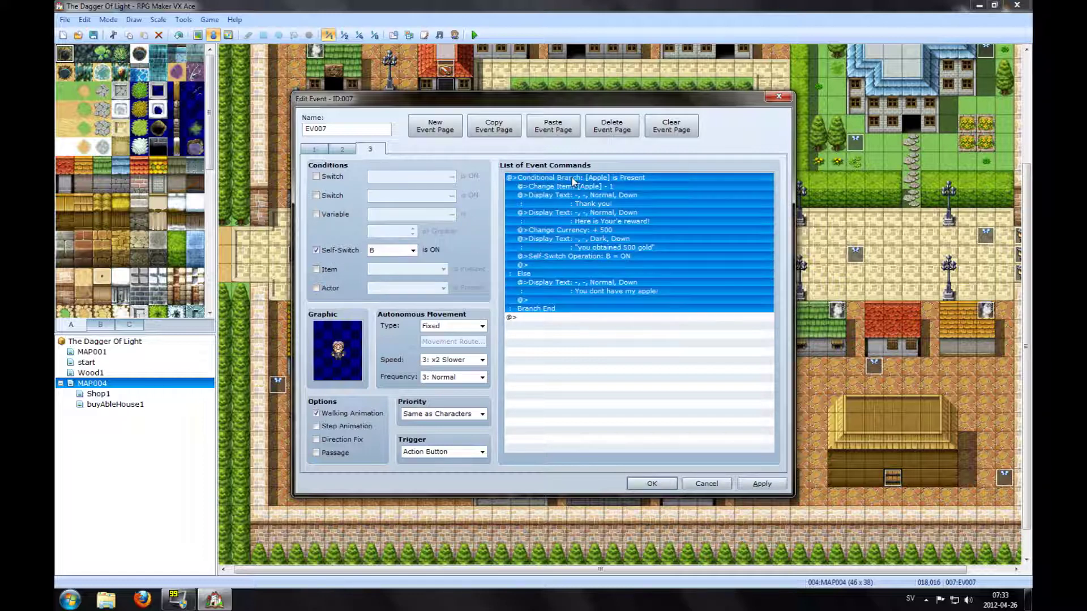
pyautogui.press('Delete')
# Give page 3 the single message 'Thanks for the apple!', then apply and close the event
pyautogui.doubleClick(573, 180)
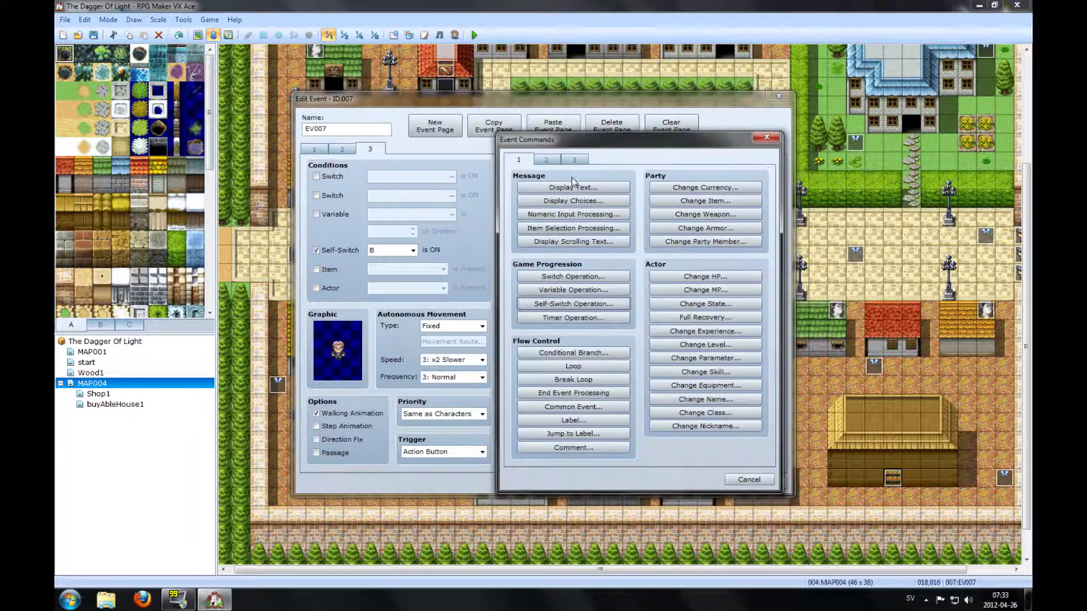
pyautogui.click(563, 189)
pyautogui.write('Thank')
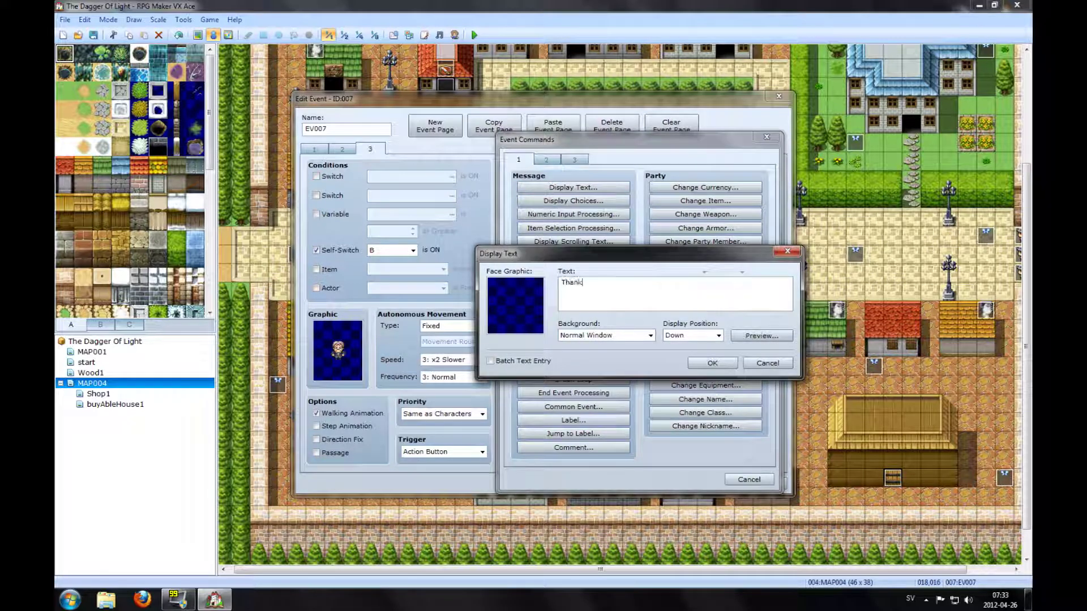
pyautogui.write('s for the apple!')
pyautogui.click(711, 362)
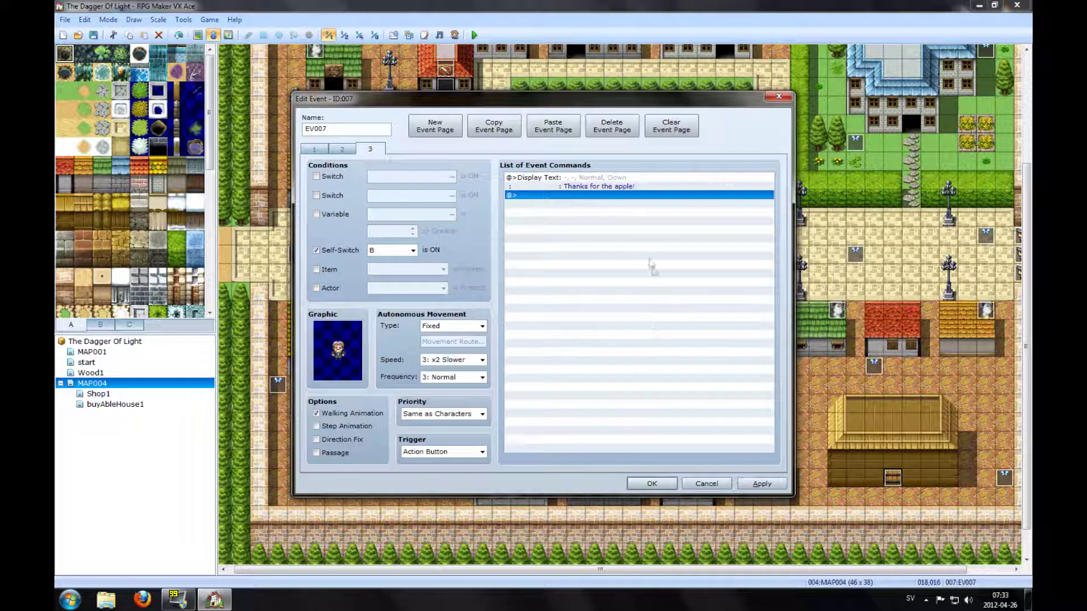
pyautogui.click(343, 149)
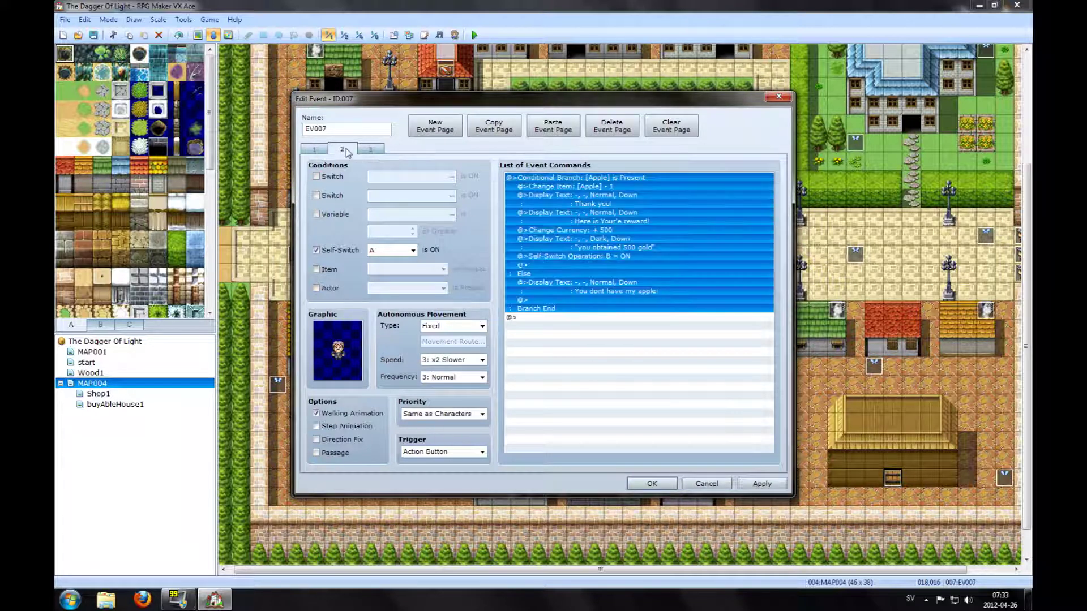
pyautogui.click(695, 334)
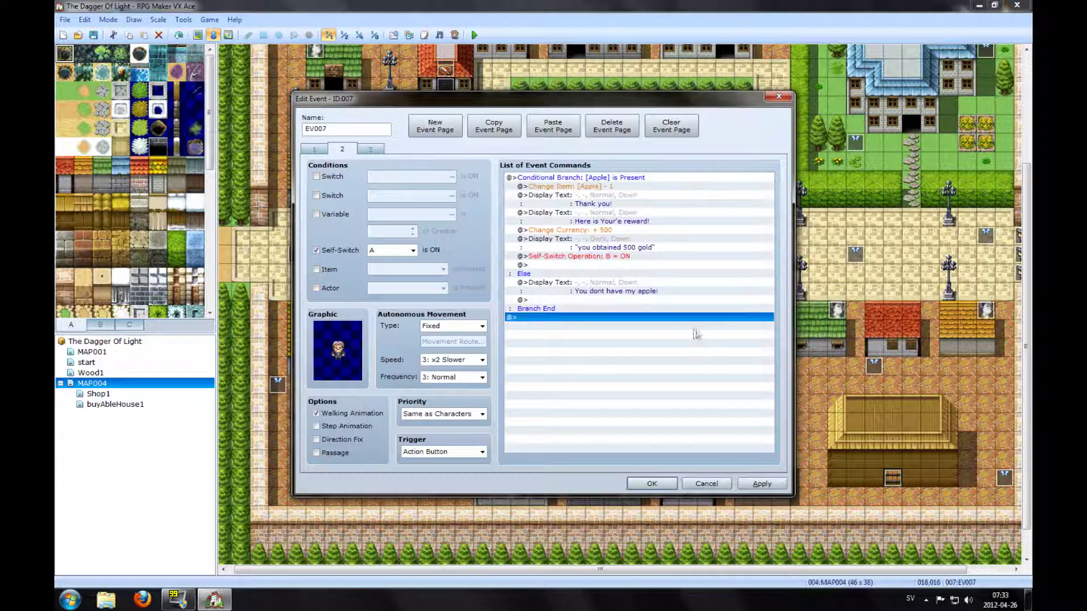
pyautogui.click(761, 485)
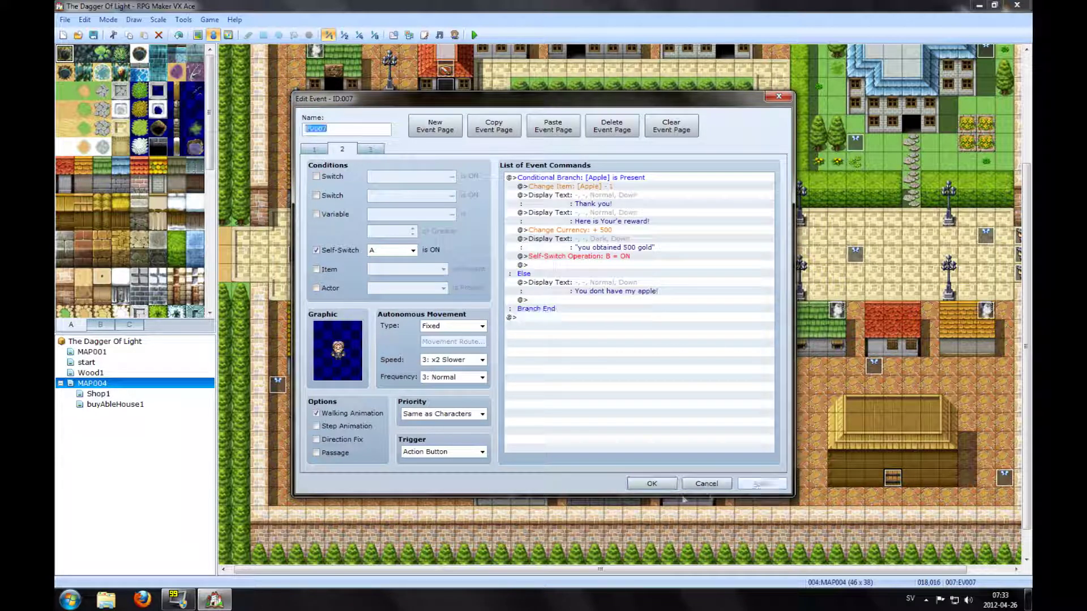
pyautogui.click(652, 484)
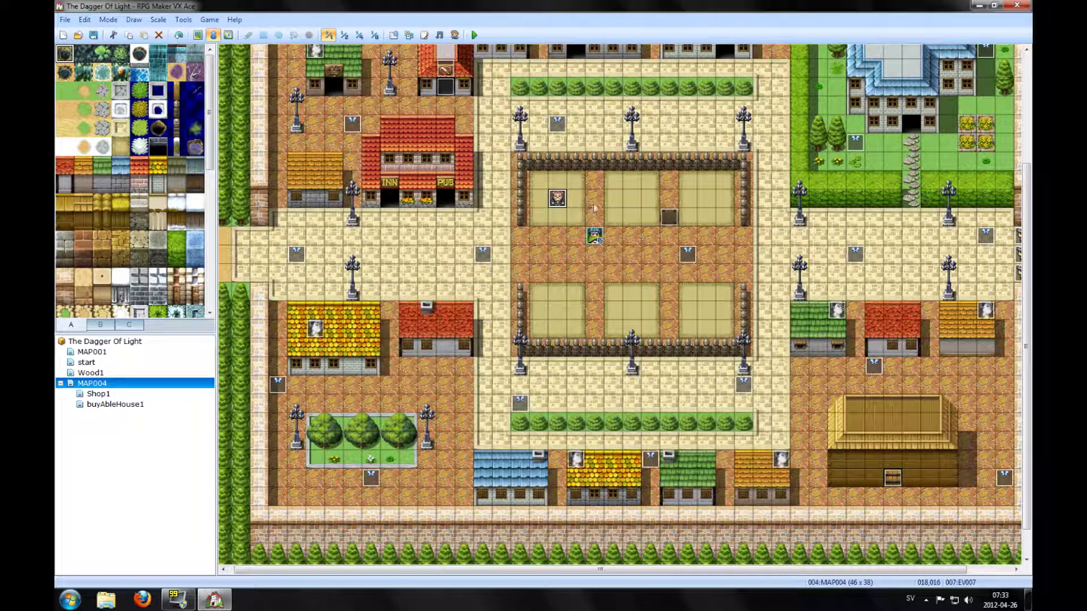
# Start a new event on a town-square tile, then cancel its graphic and discard the event
pyautogui.rightClick(598, 198)
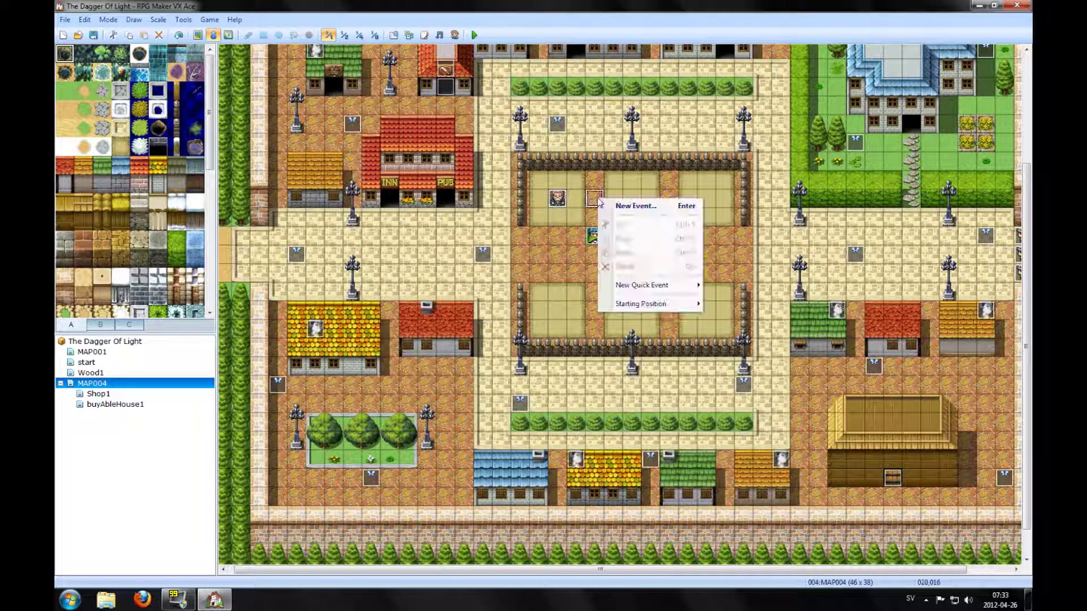
pyautogui.click(626, 186)
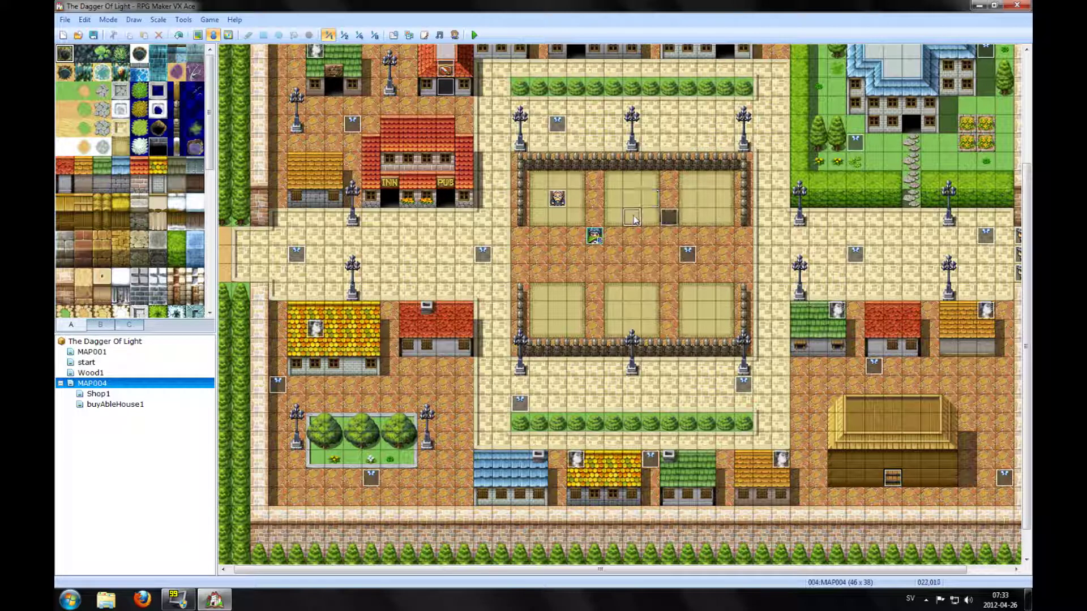
pyautogui.doubleClick(628, 196)
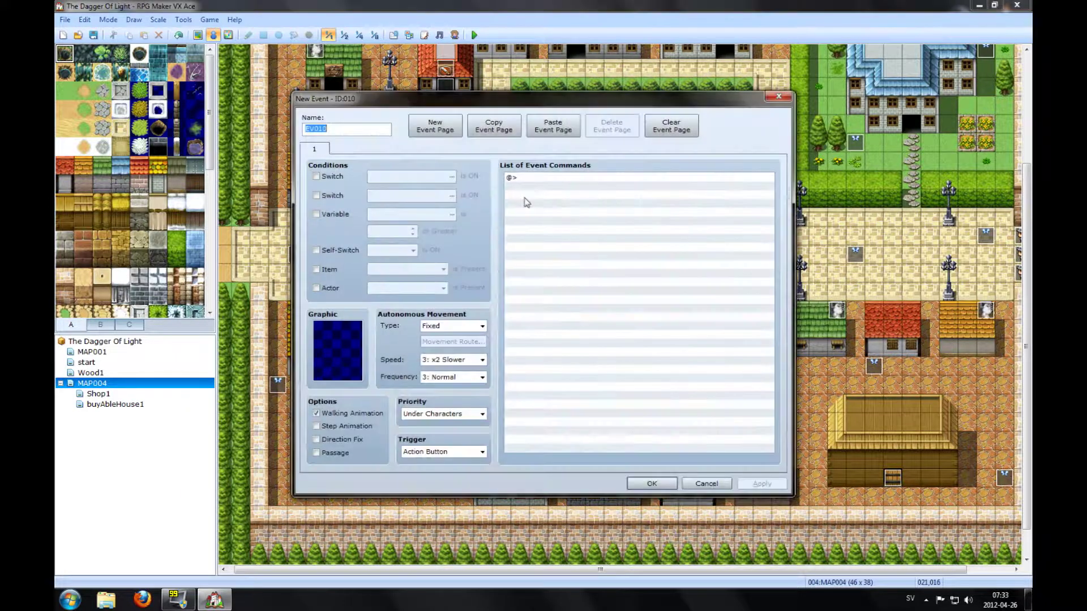
pyautogui.doubleClick(540, 179)
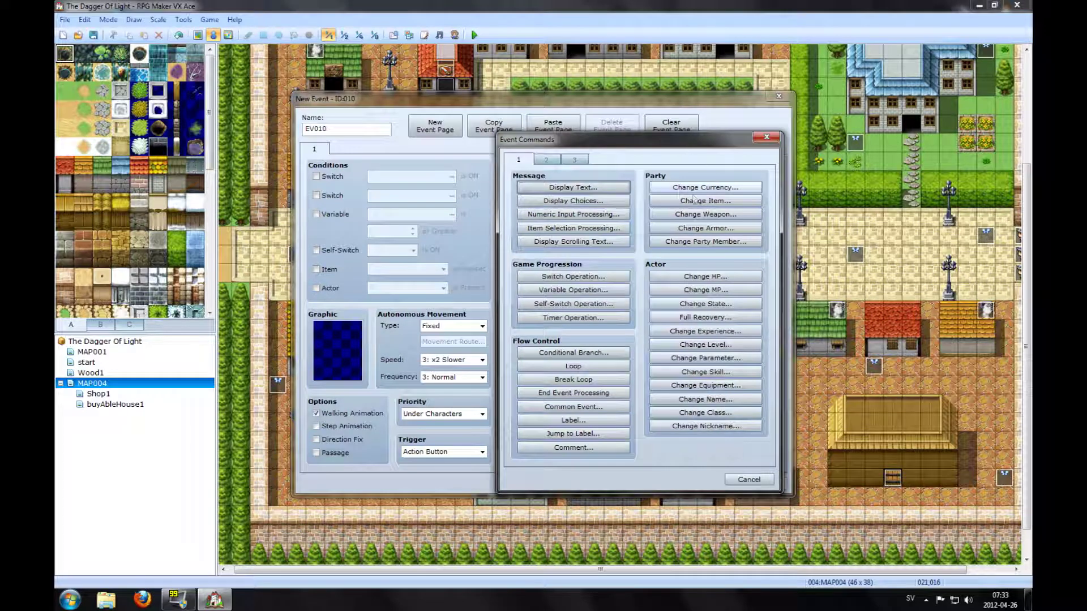
pyautogui.click(738, 479)
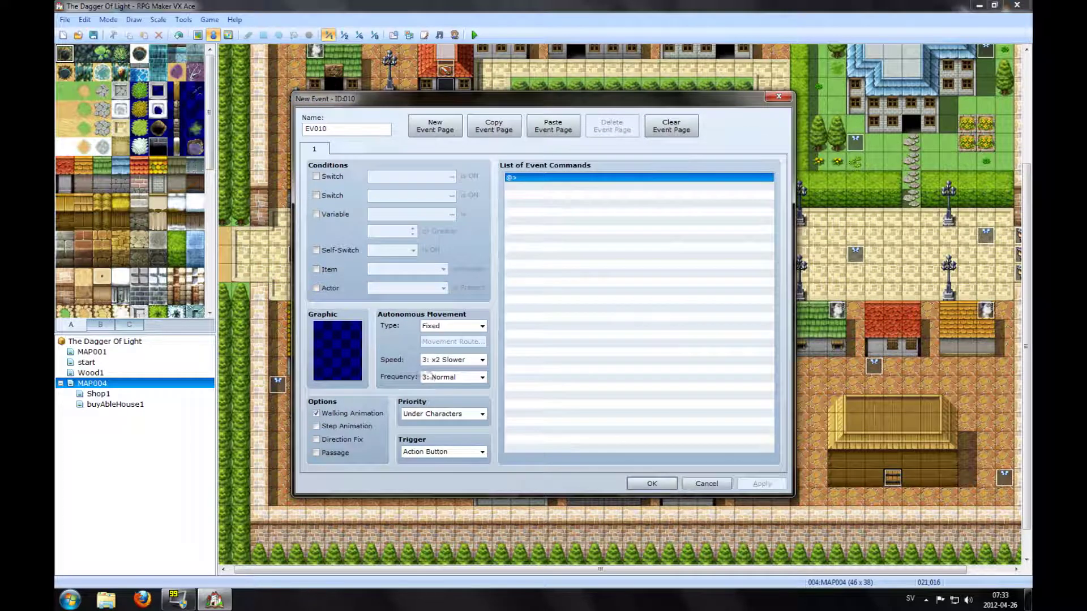
pyautogui.doubleClick(340, 348)
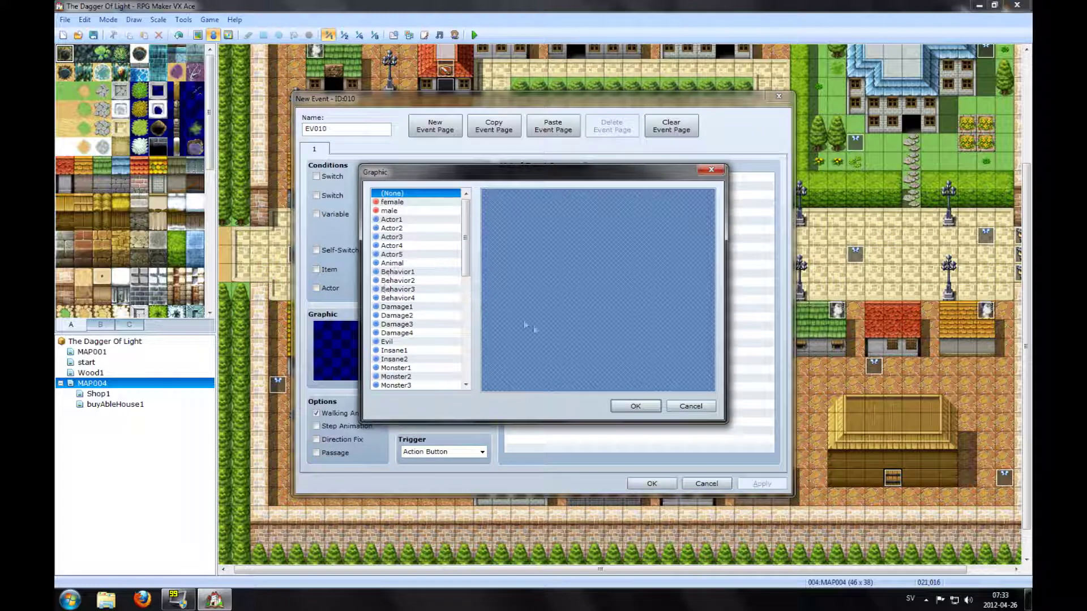
pyautogui.click(688, 406)
pyautogui.click(706, 483)
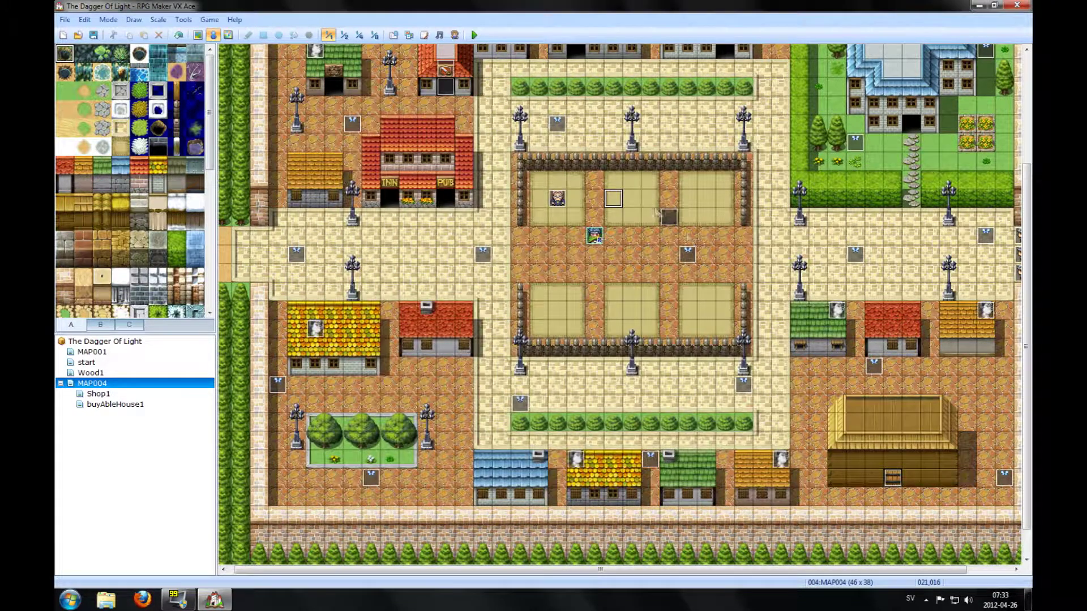
# Create a Chest quick event beside the old man containing item 018:Apple
pyautogui.rightClick(614, 200)
pyautogui.moveTo(655, 284)
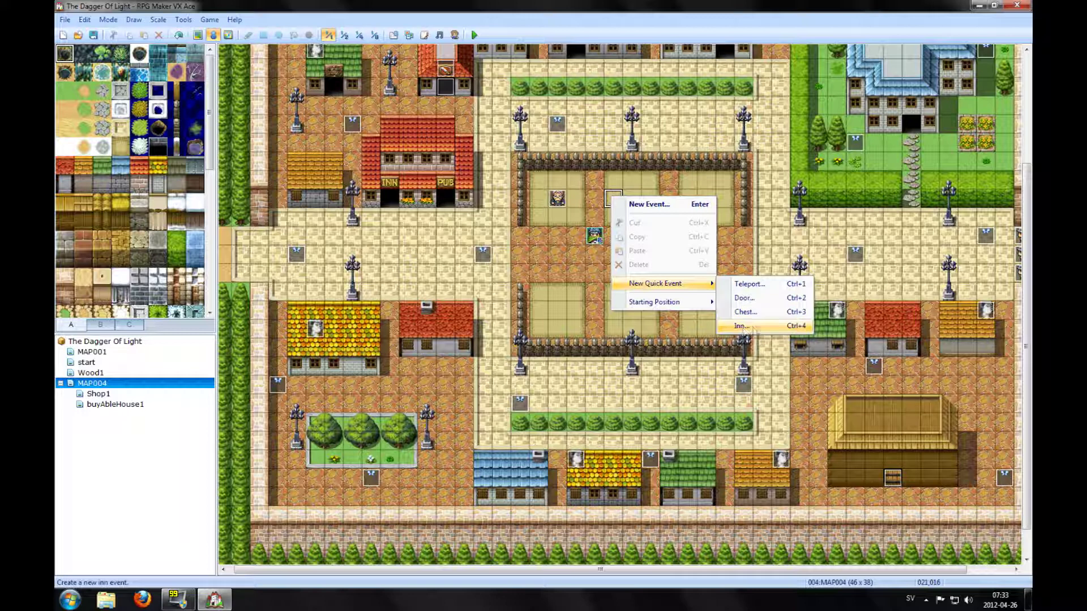
pyautogui.click(746, 312)
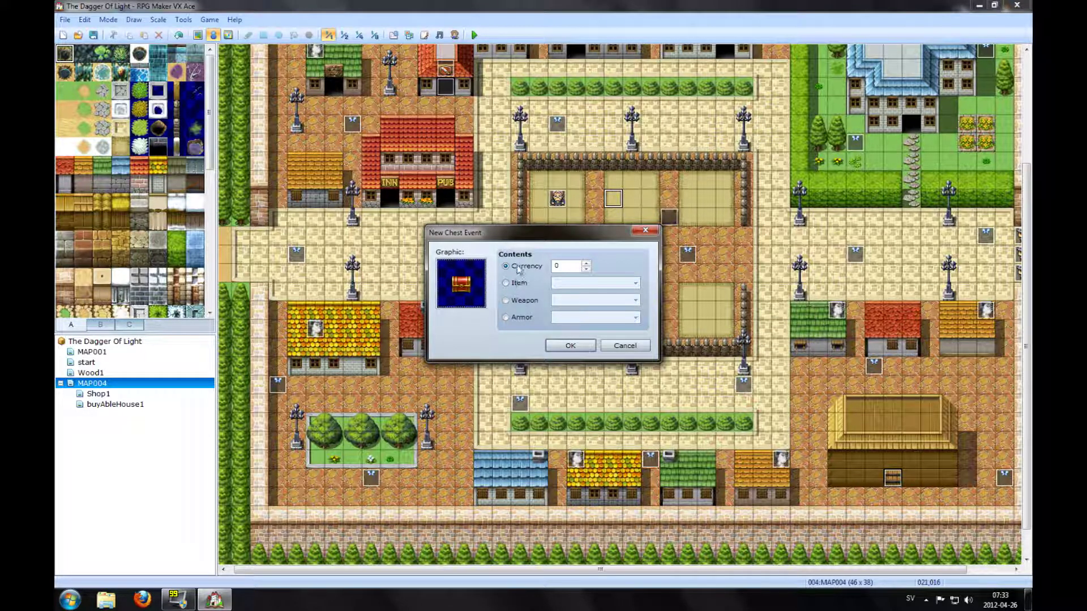
pyautogui.click(506, 283)
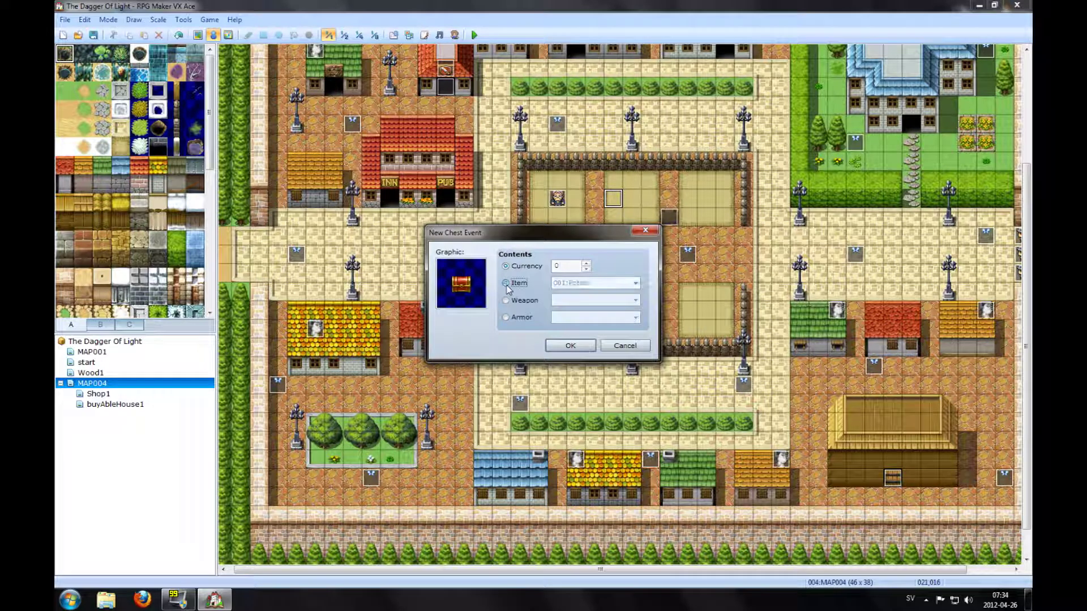
pyautogui.click(635, 283)
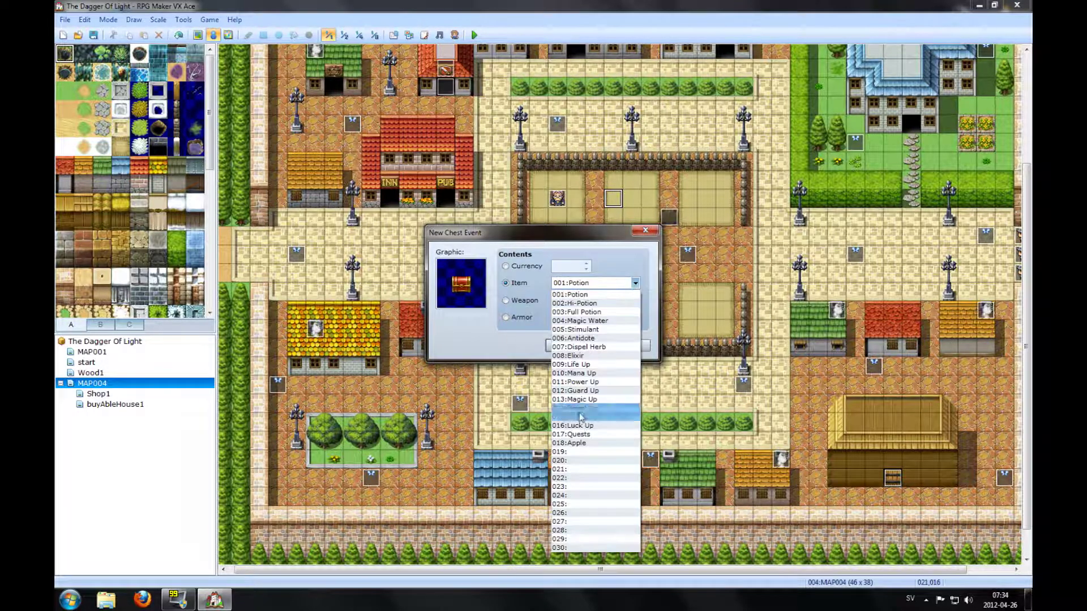
pyautogui.click(577, 443)
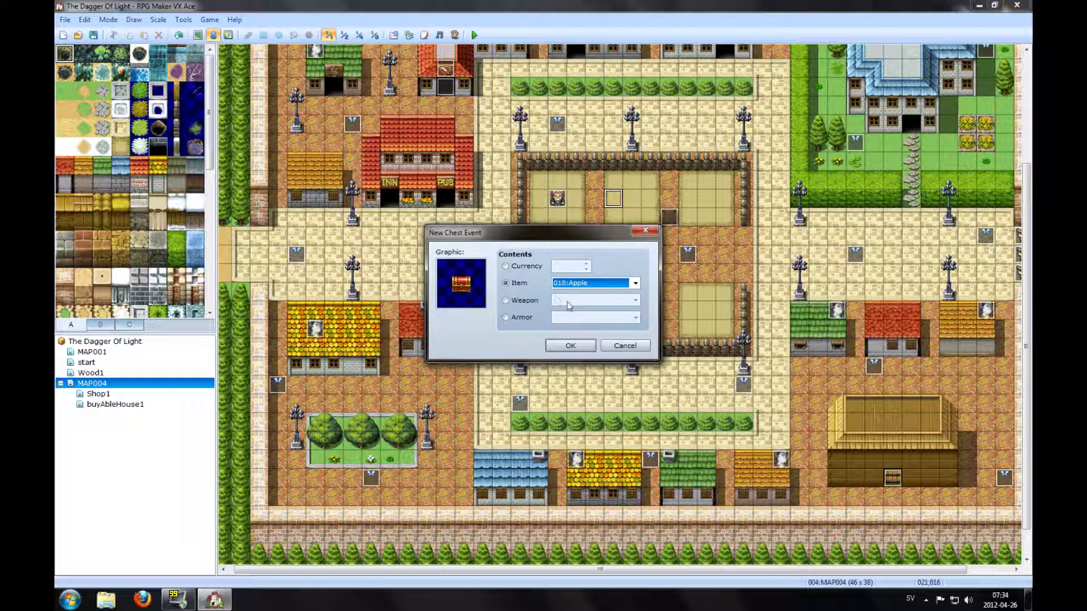
pyautogui.click(571, 347)
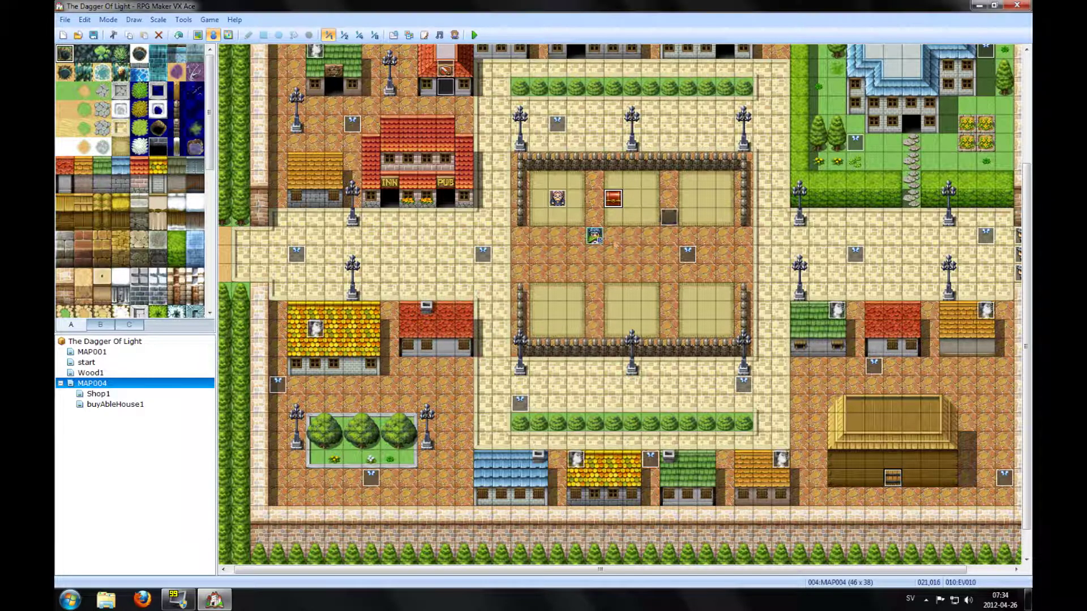
pyautogui.click(630, 197)
pyautogui.click(615, 200)
pyautogui.doubleClick(615, 200)
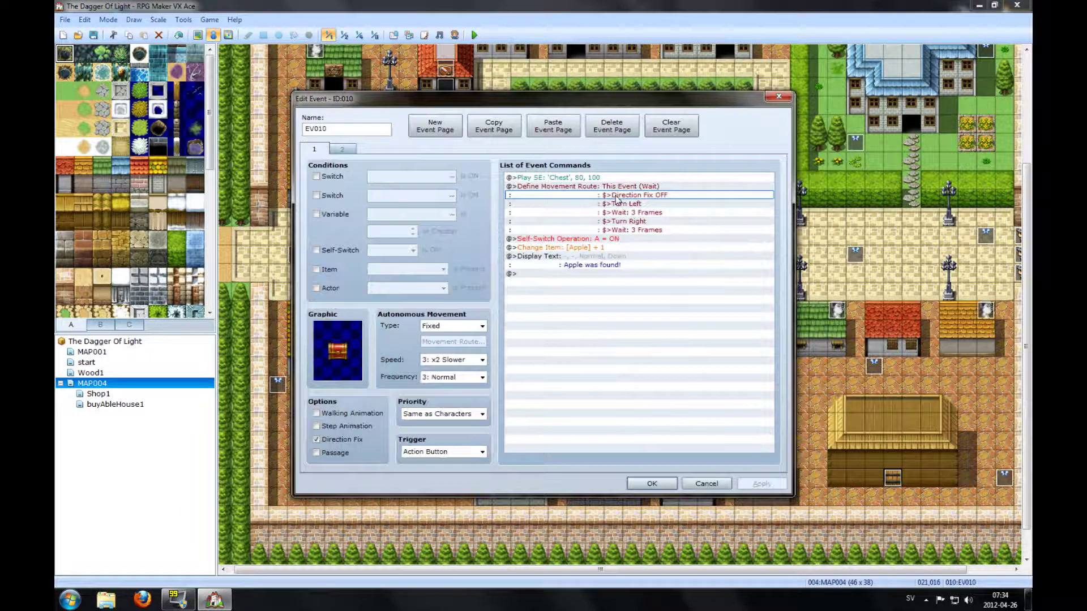
pyautogui.click(553, 248)
pyautogui.rightClick(567, 249)
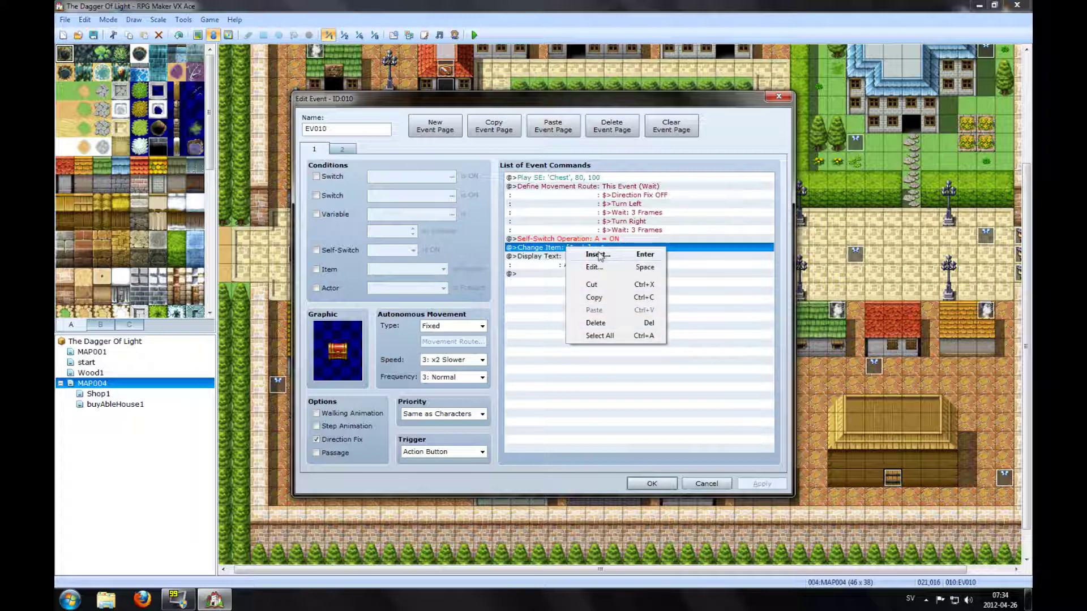
pyautogui.click(593, 267)
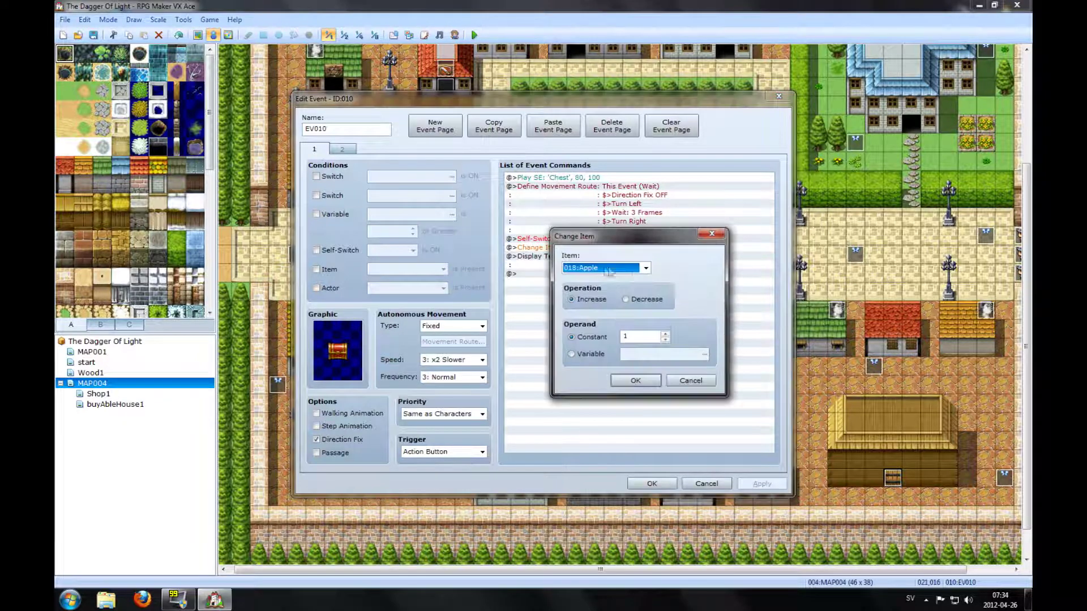
pyautogui.press('Tab')
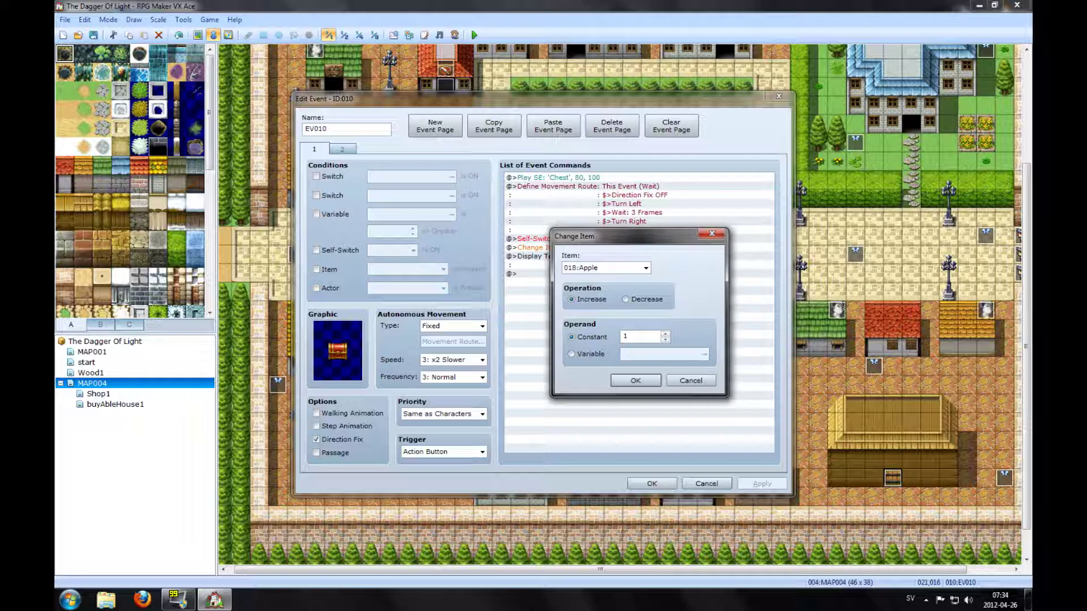
pyautogui.press('Tab')
pyautogui.click(635, 380)
pyautogui.click(756, 484)
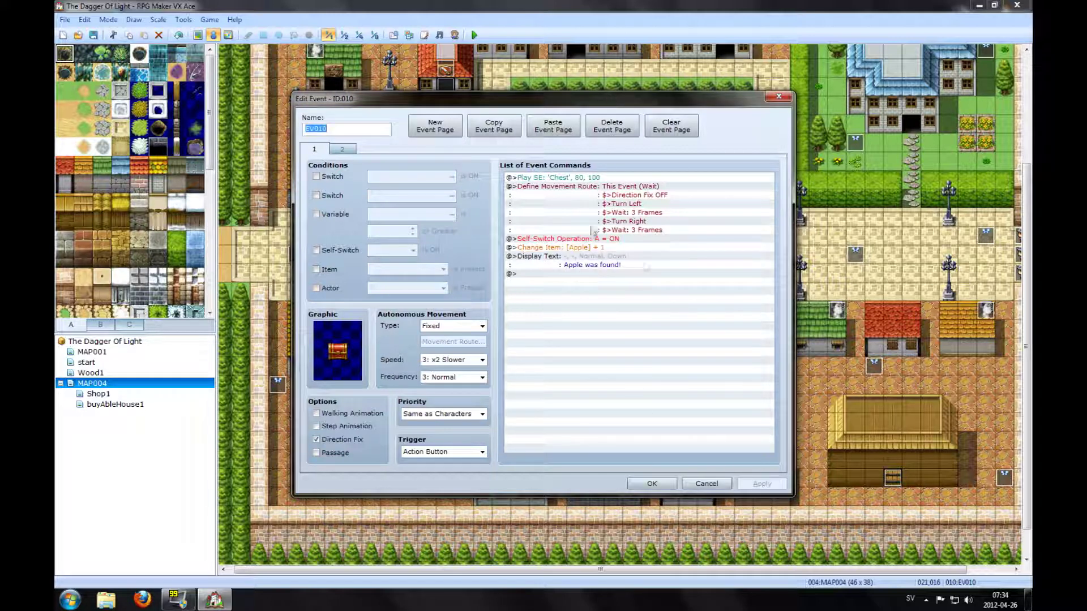
pyautogui.click(653, 484)
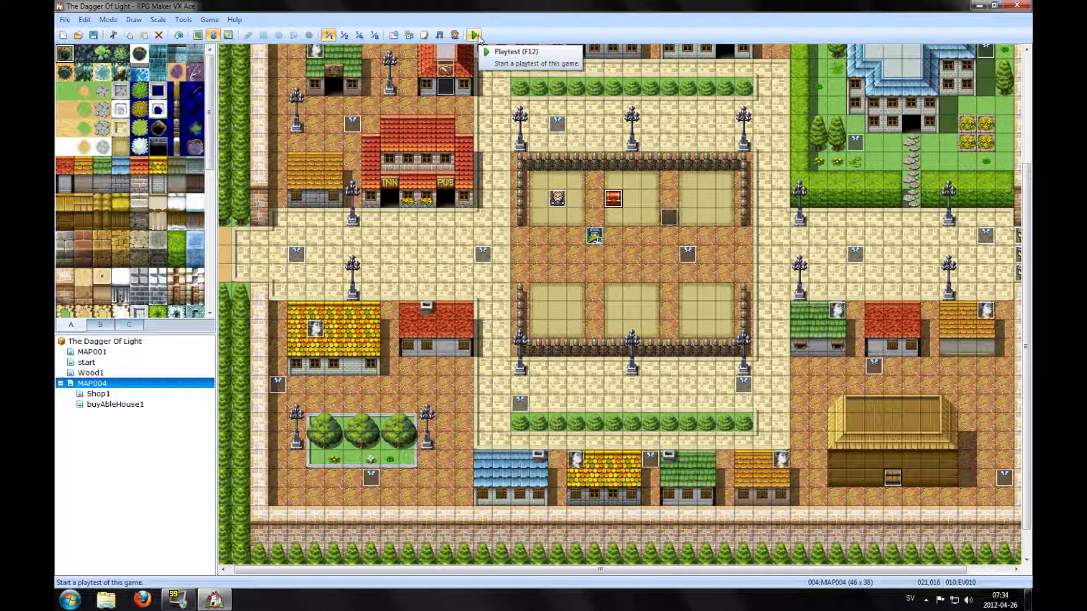
# Save the project and start a New Game in playtest
pyautogui.click(475, 35)
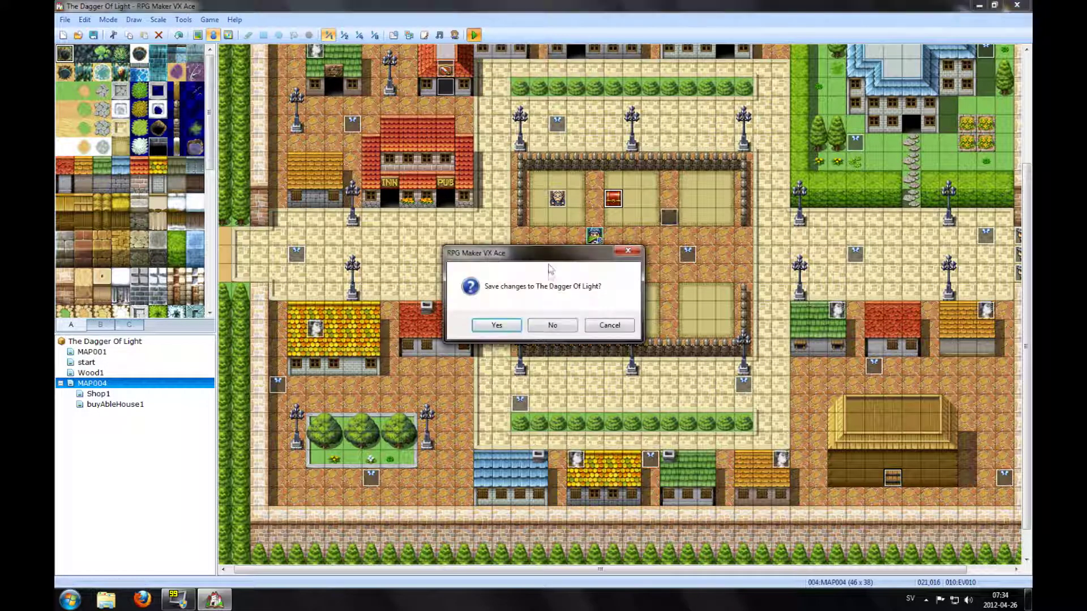
pyautogui.click(502, 329)
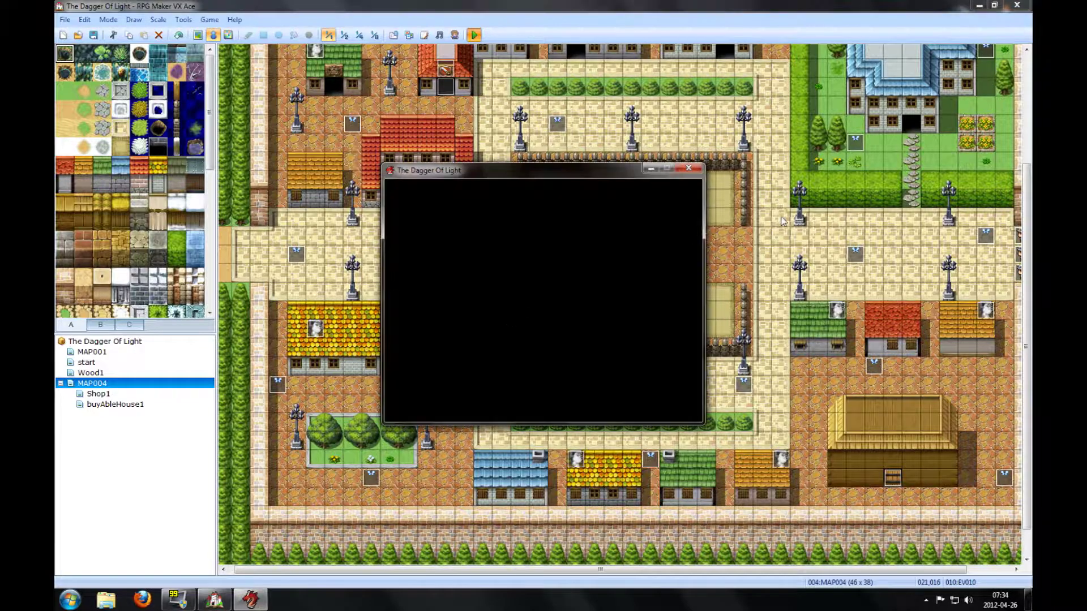
pyautogui.press('Return')
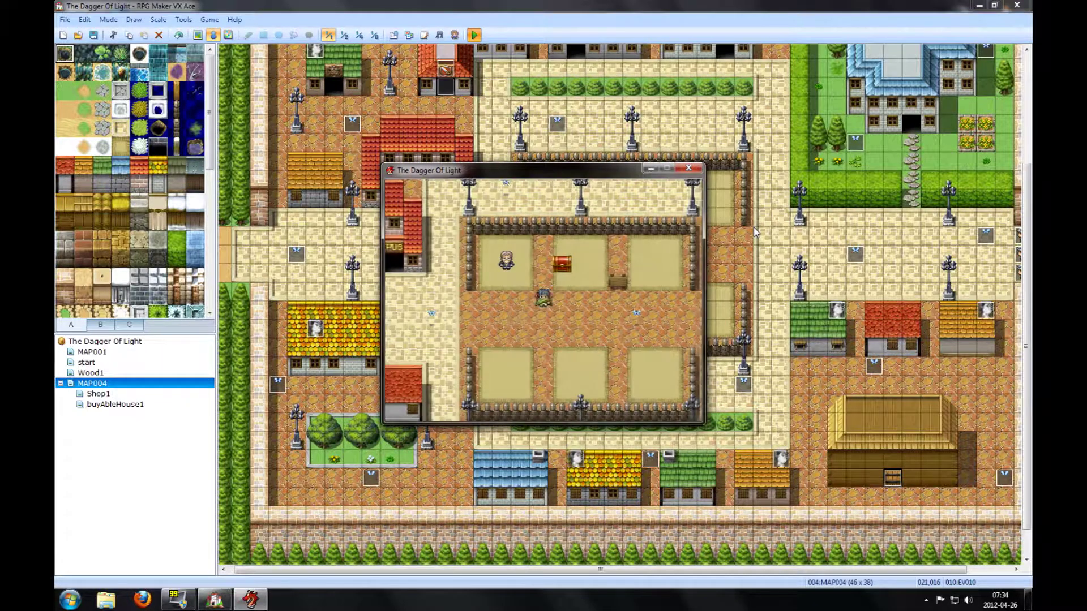
# Walk to the old man and decline his request, getting 'Okay, thanks anyway!'
pyautogui.press('Left')
pyautogui.press('Left')
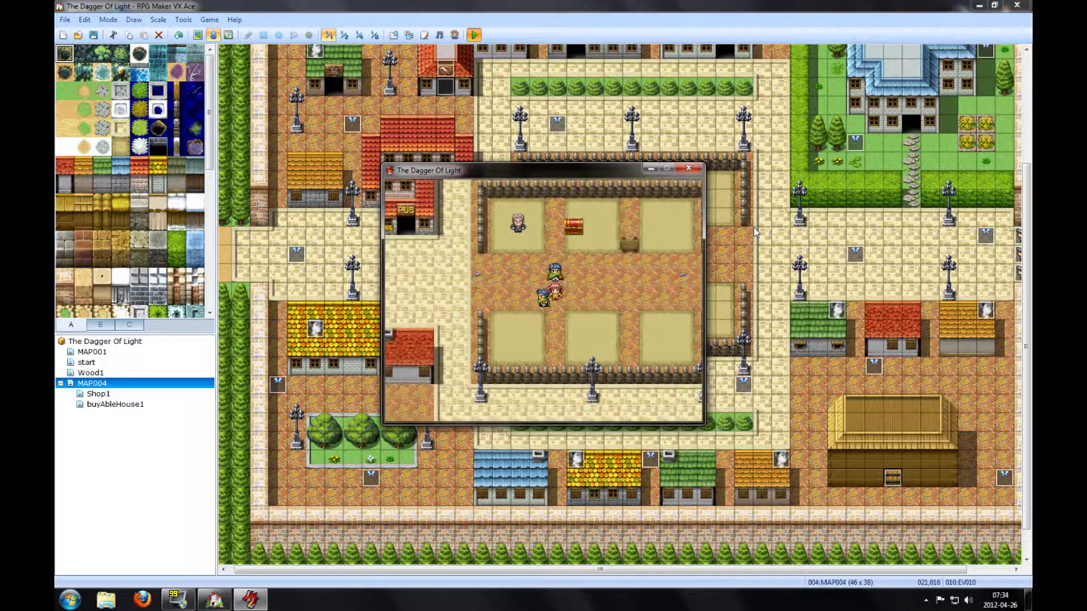
pyautogui.press('Return')
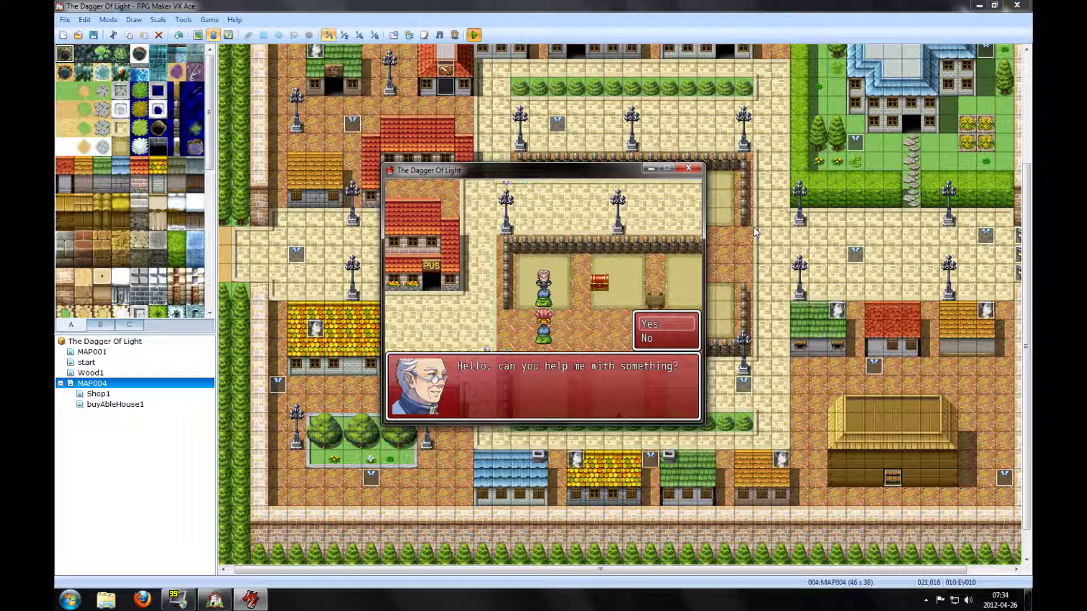
pyautogui.press('Down')
pyautogui.press('Return')
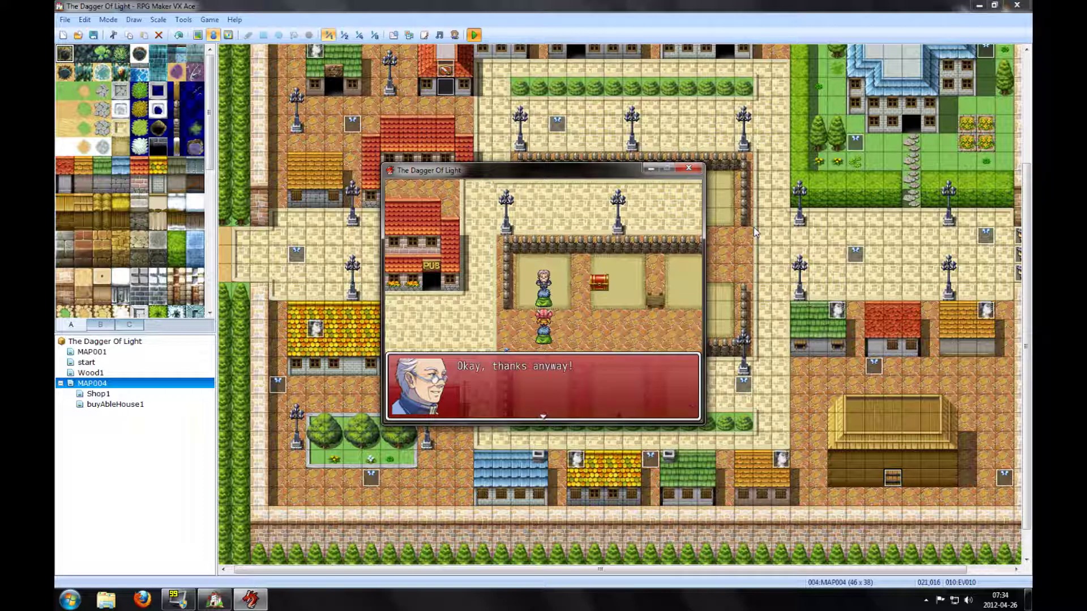
pyautogui.press('Return')
pyautogui.press('Down')
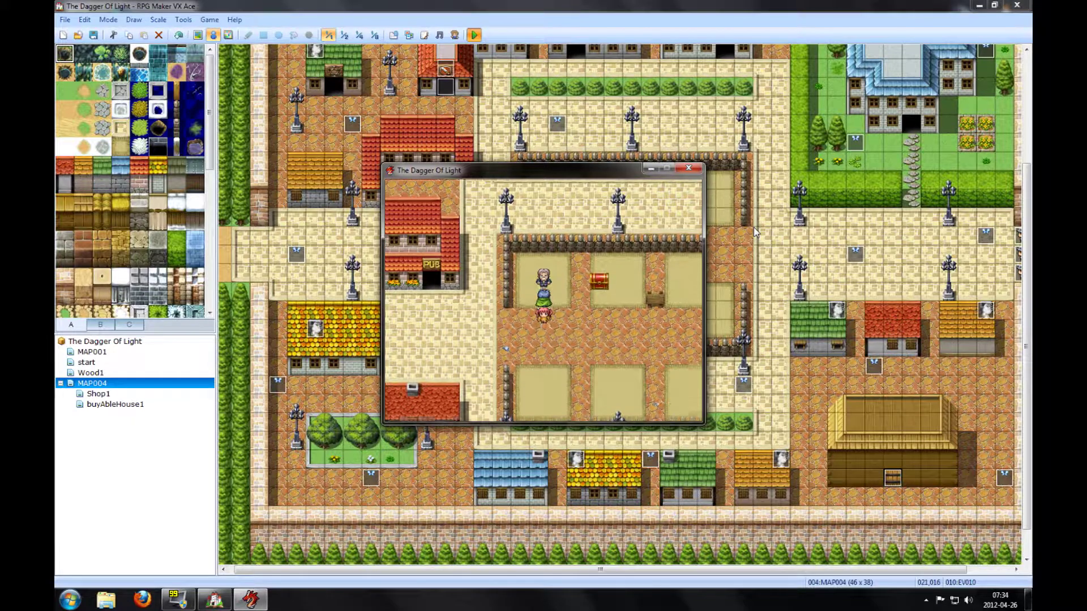
# Accept the old man's request and escape from the slime battle
pyautogui.press('Up')
pyautogui.press('Return')
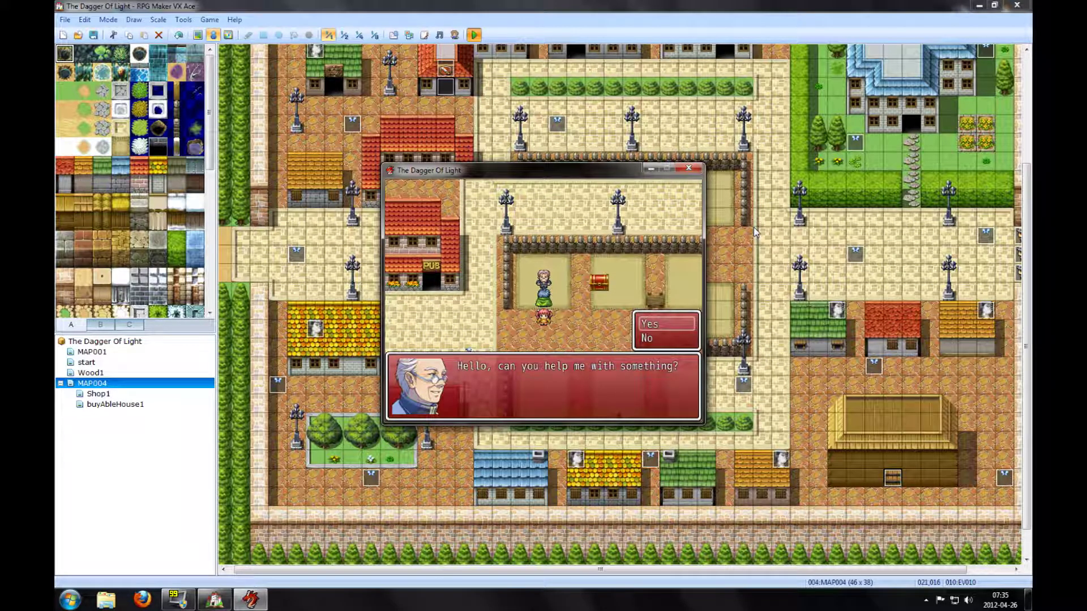
pyautogui.press('Return')
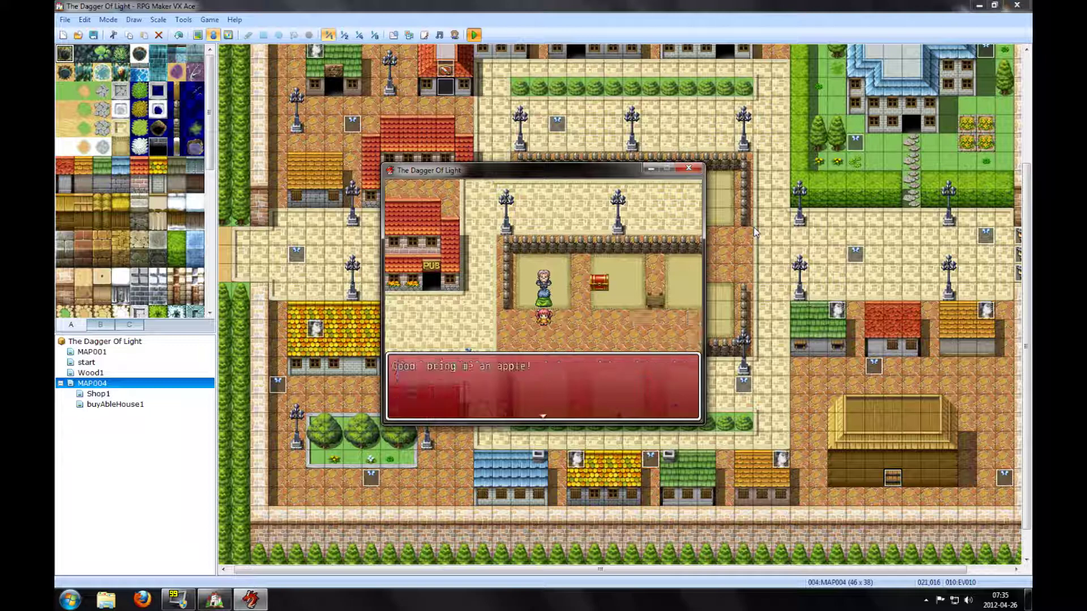
pyautogui.press('Return')
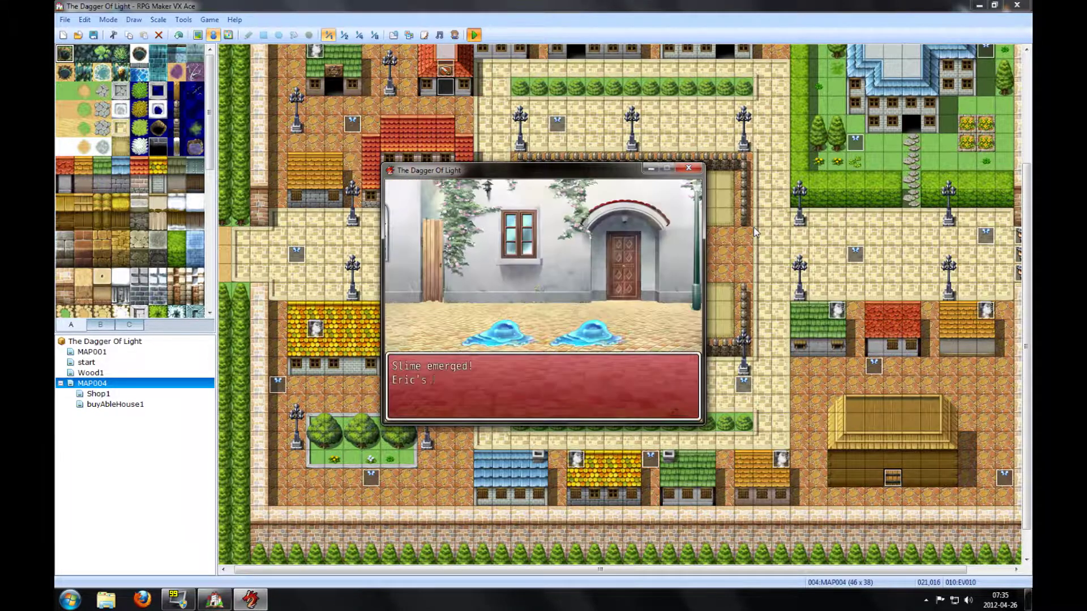
pyautogui.press('Down')
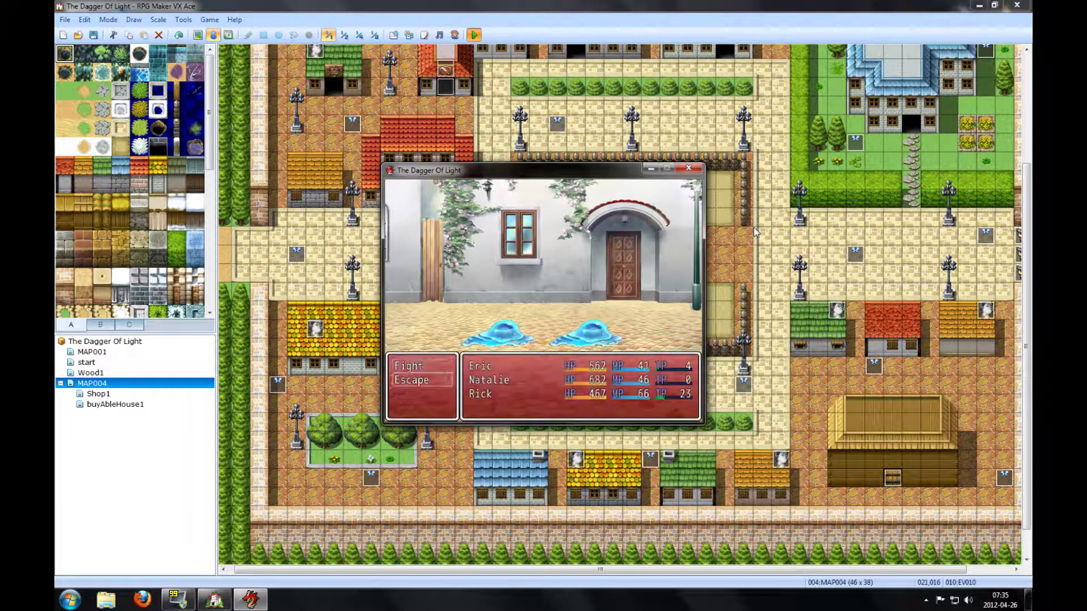
pyautogui.press('Return')
pyautogui.press('Return')
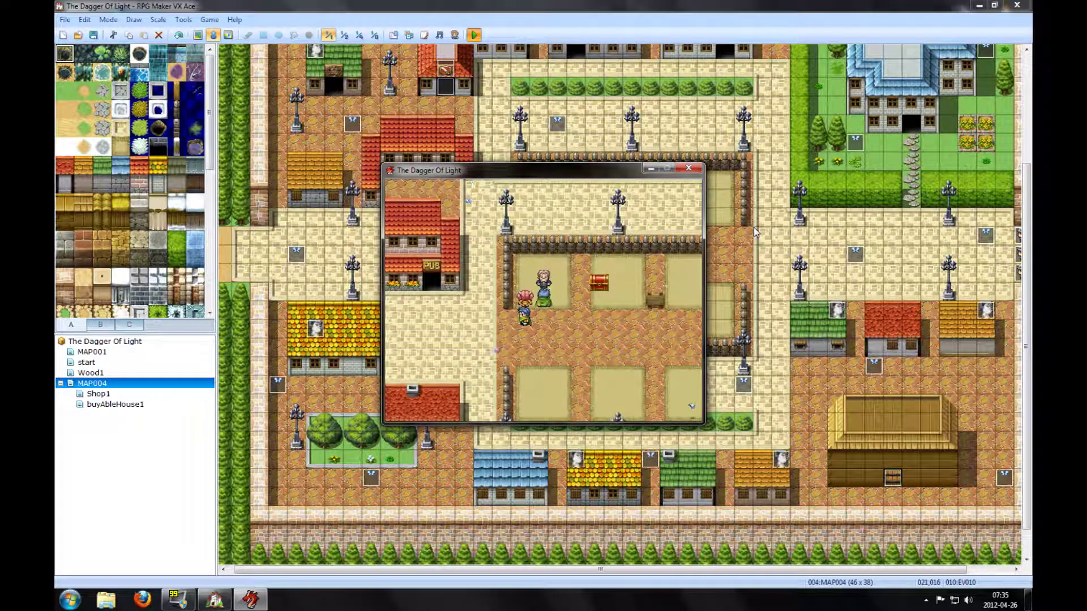
# Talk to the villager without the apple, getting 'You dont have my apple!', then walk right
pyautogui.press('Return')
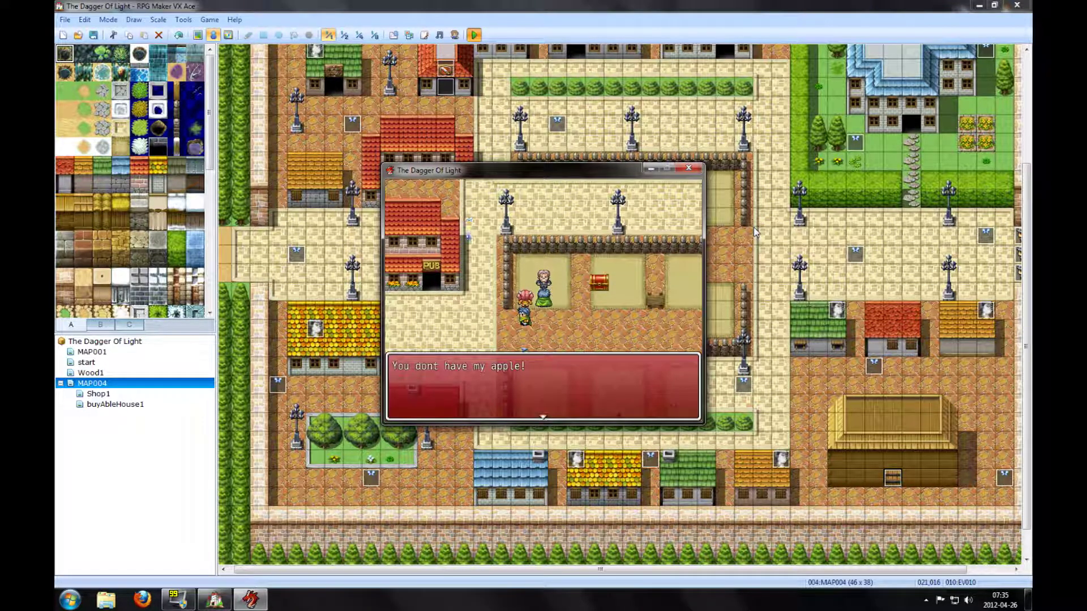
pyautogui.press('Return')
pyautogui.press('Return')
pyautogui.press('Return')
pyautogui.press('Return')
pyautogui.press('Return')
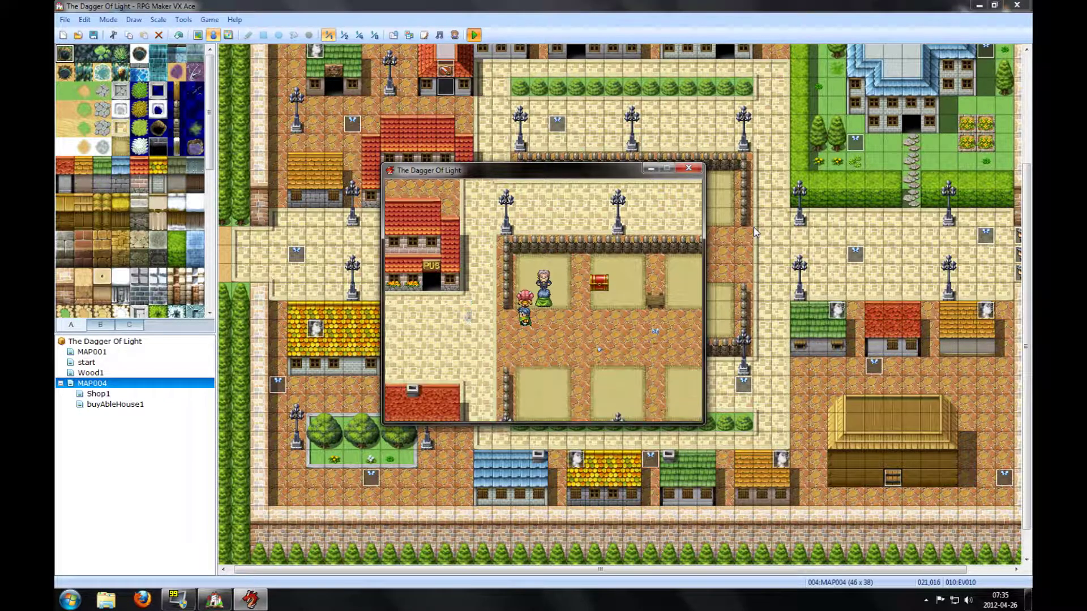
pyautogui.press('Right')
pyautogui.press('Right')
pyautogui.press('Right')
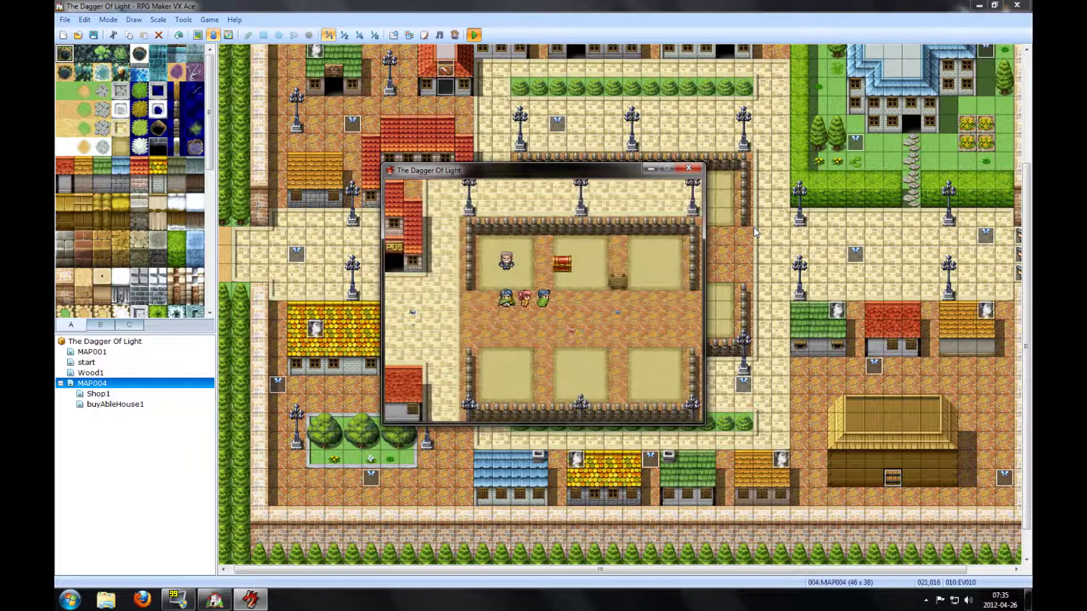
# Walk up to the chest and open it, getting 'Apple was found!'
pyautogui.press('Up')
pyautogui.press('Up')
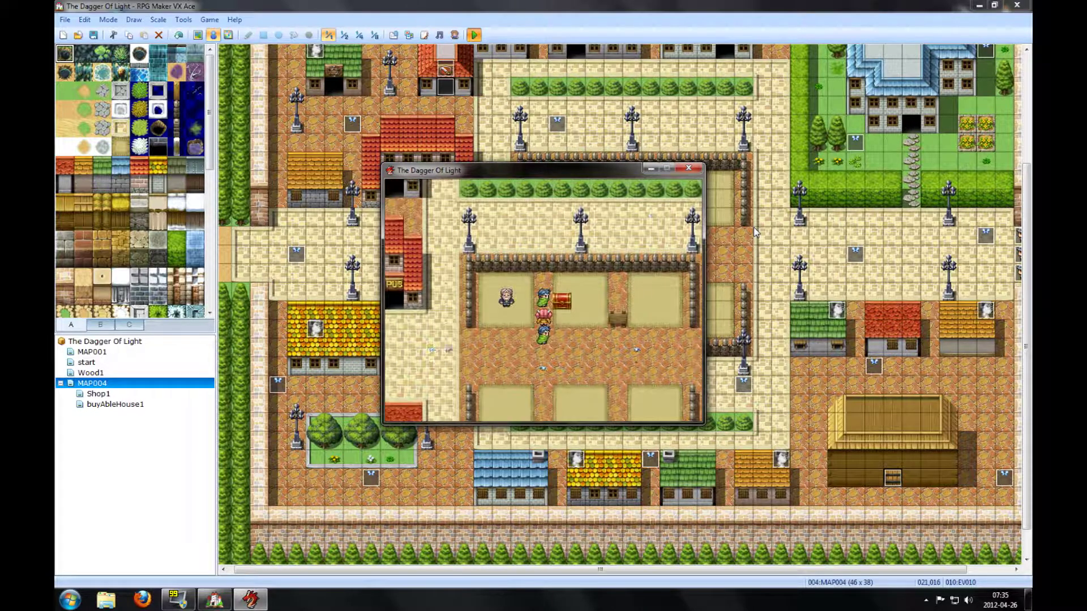
pyautogui.press('Return')
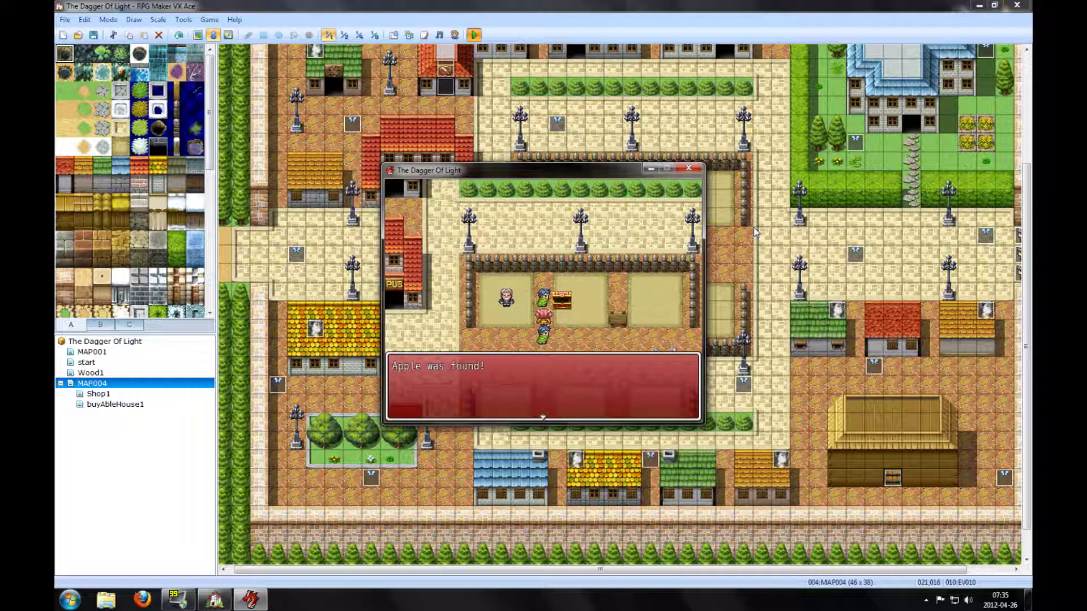
pyautogui.press('Return')
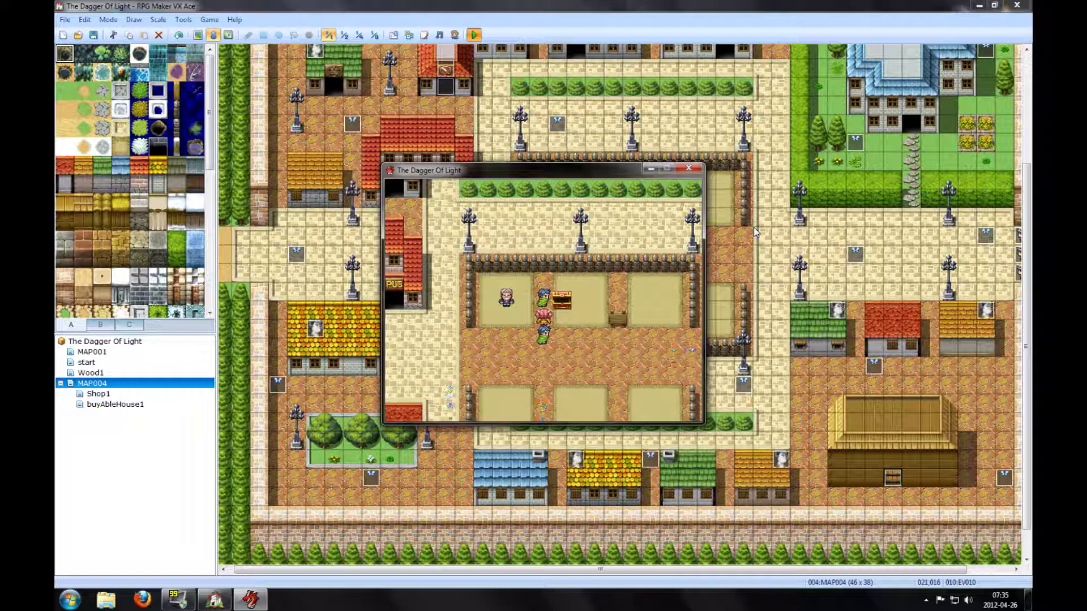
# Confirm one Apple in the party's Items menu, then return to town
pyautogui.press('Escape')
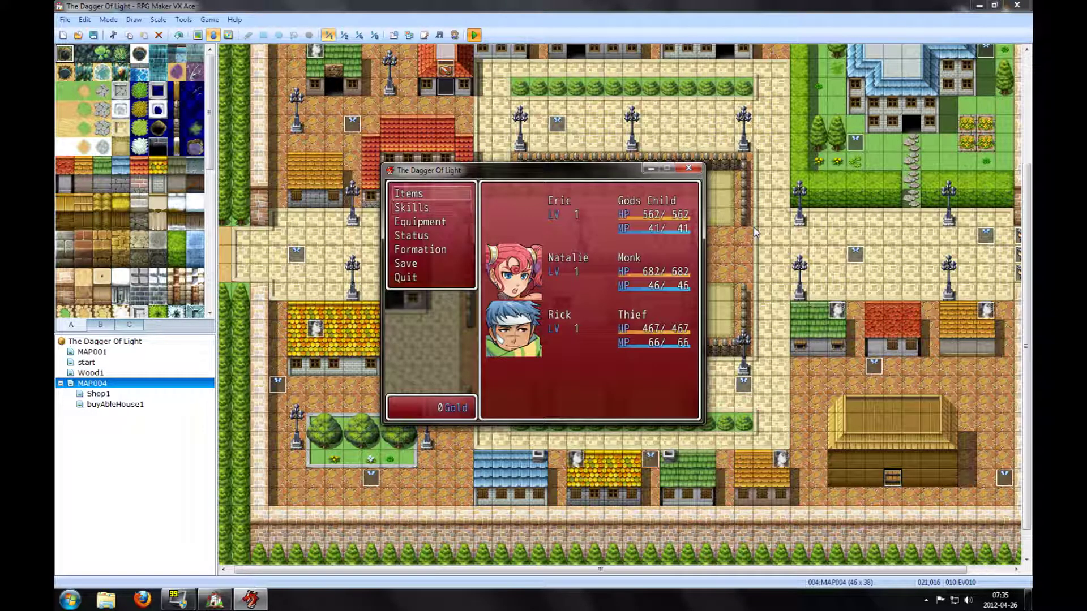
pyautogui.press('Return')
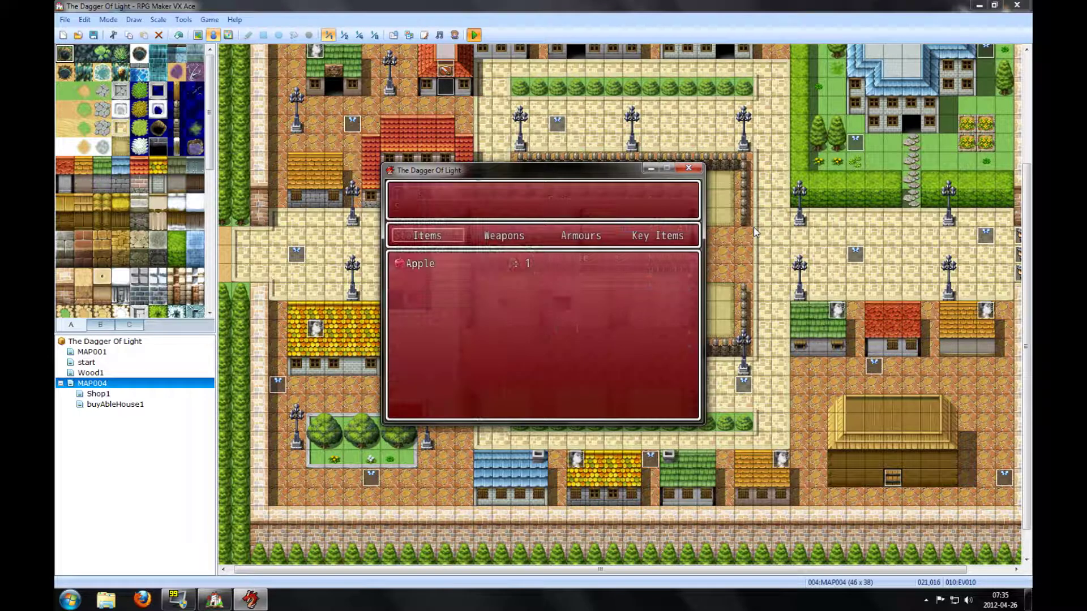
pyautogui.press('Return')
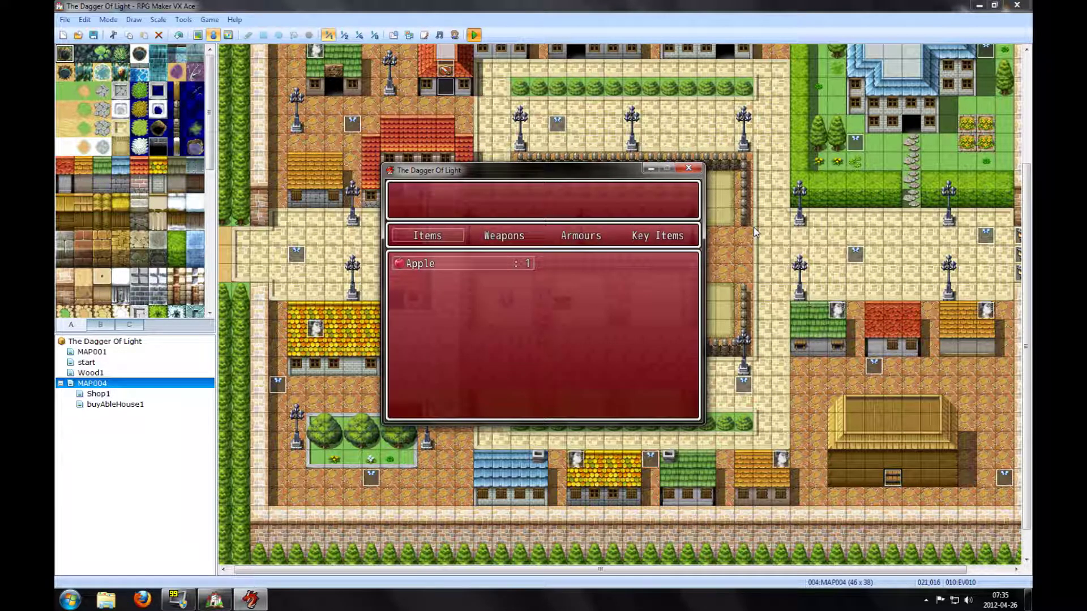
pyautogui.press('Escape')
pyautogui.press('Return')
pyautogui.press('Escape')
pyautogui.press('Escape')
pyautogui.press('Escape')
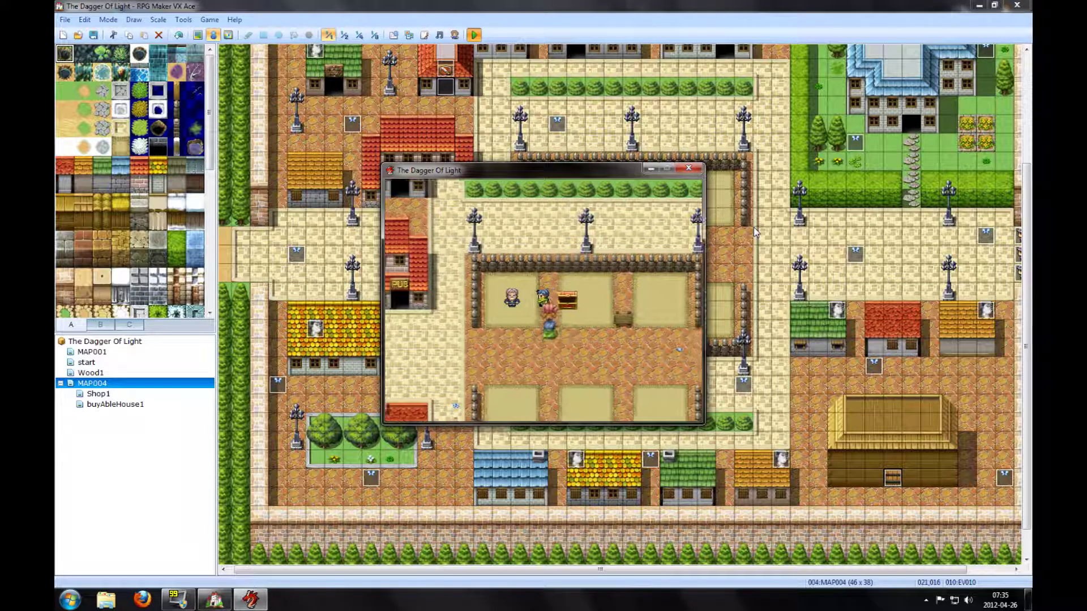
# Talk to the villager while holding the apple and collect the 500 gold reward
pyautogui.press('Left')
pyautogui.press('Return')
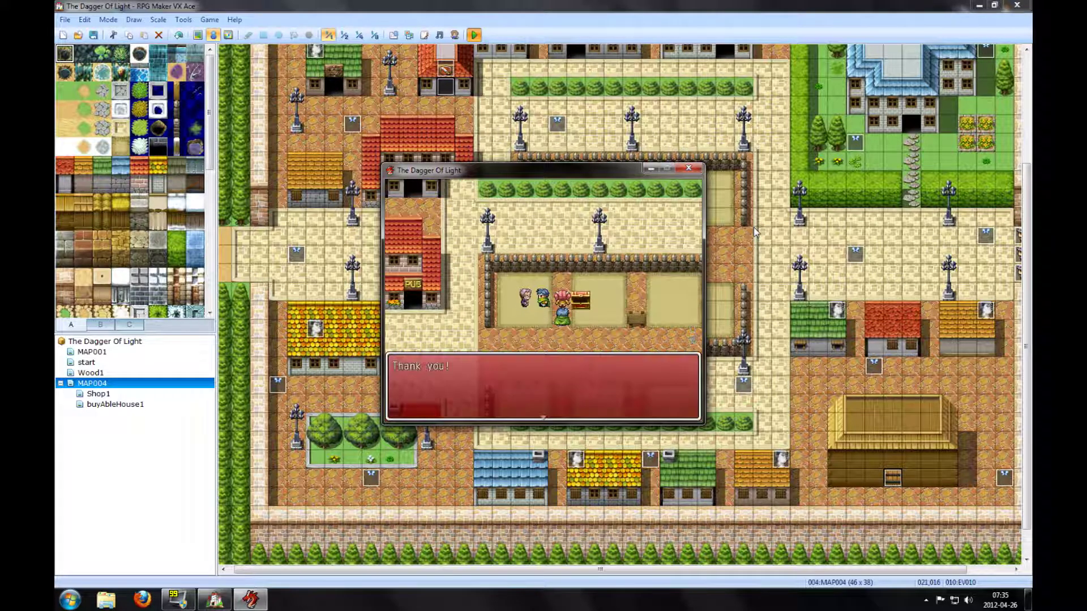
pyautogui.press('Return')
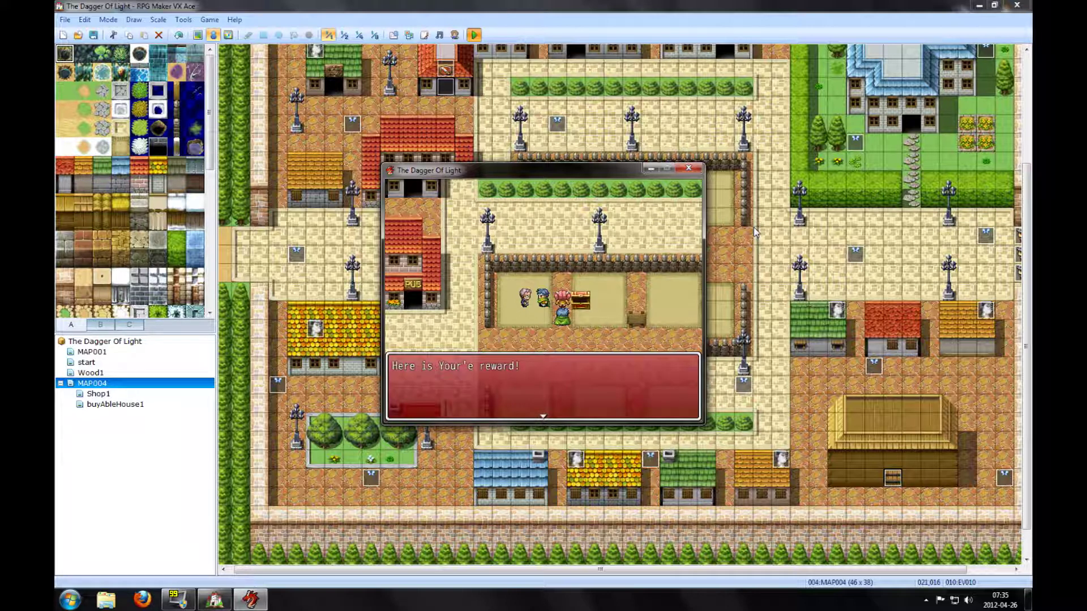
pyautogui.press('Return')
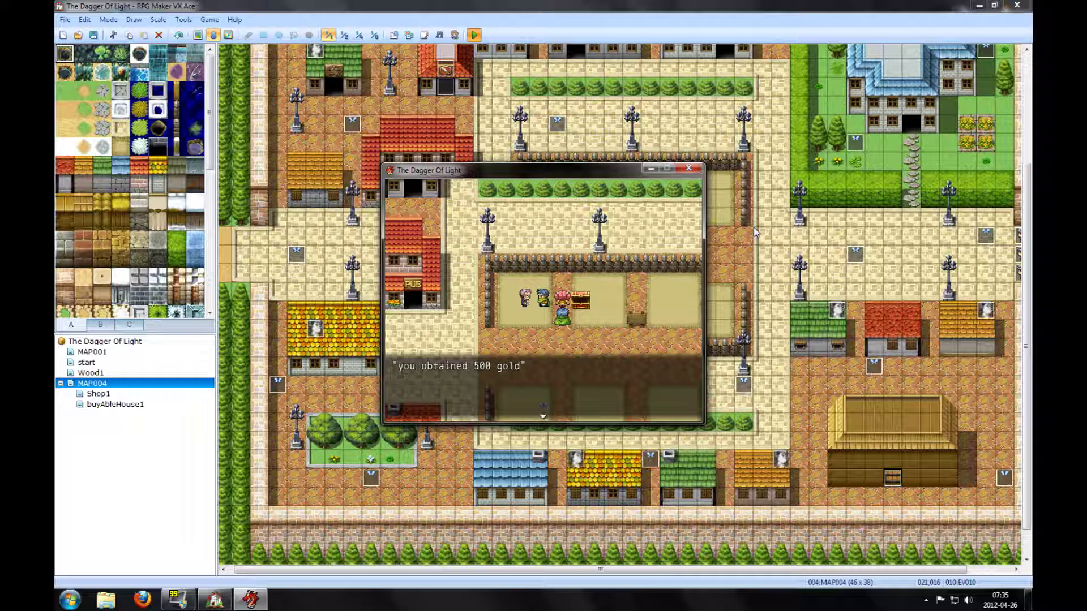
pyautogui.press('Return')
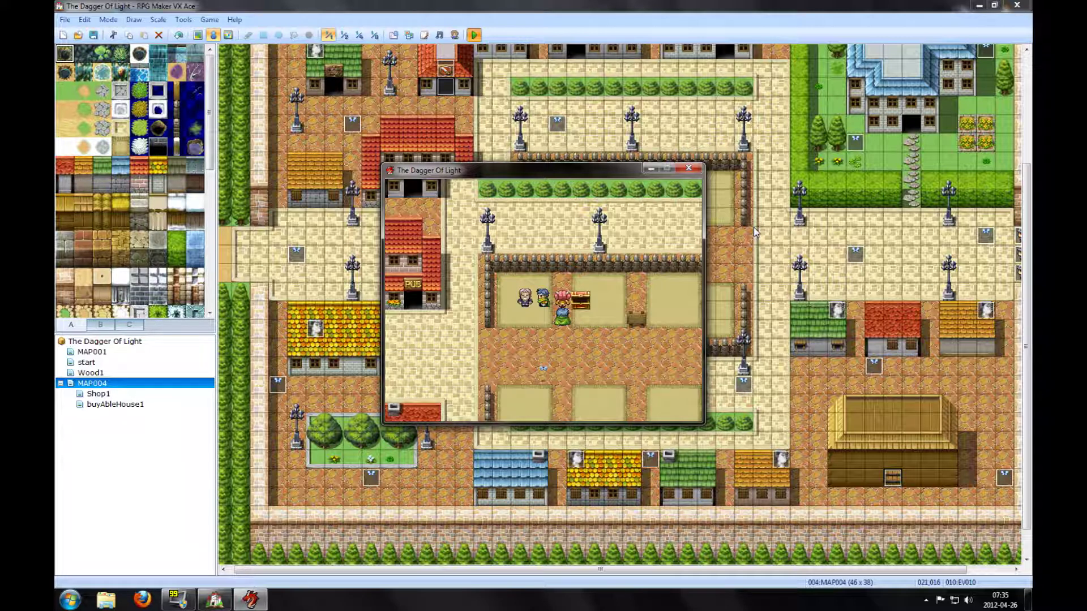
# Check the party's gold in the main menu
pyautogui.press('Escape')
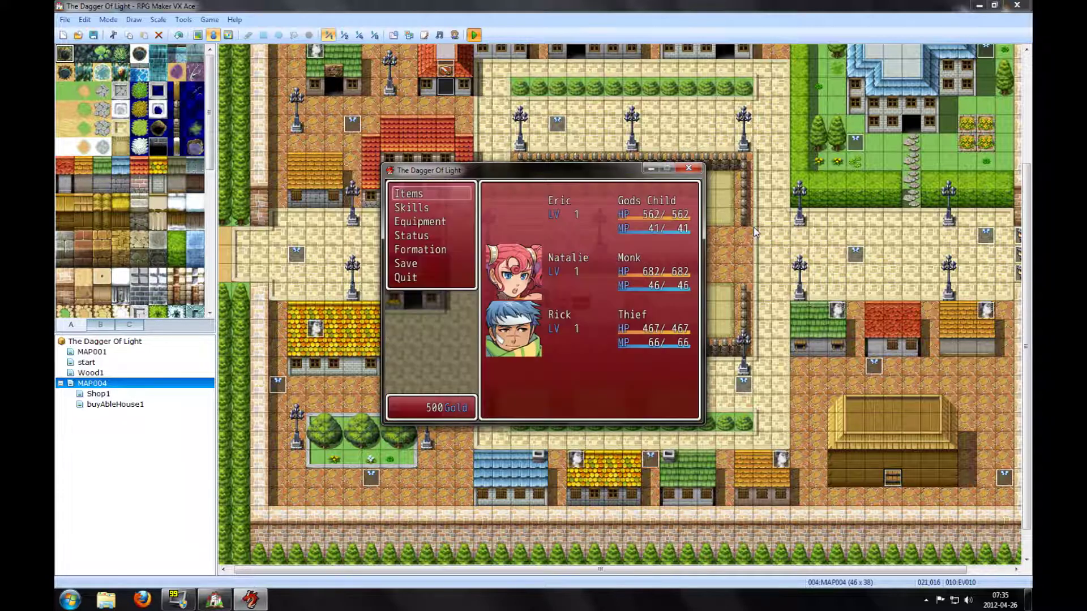
pyautogui.press('Down')
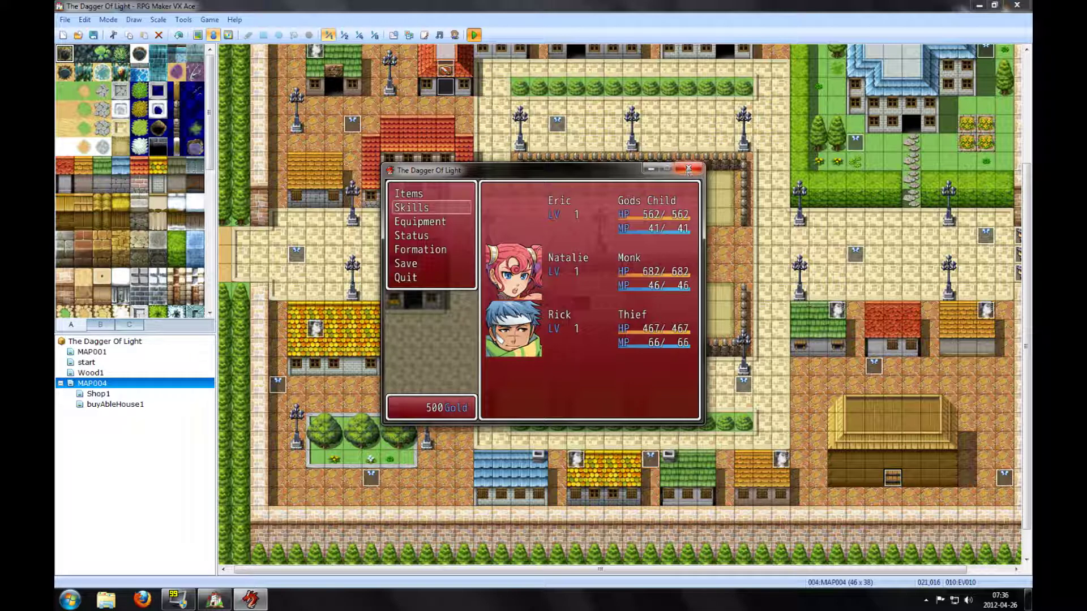
pyautogui.press('Escape')
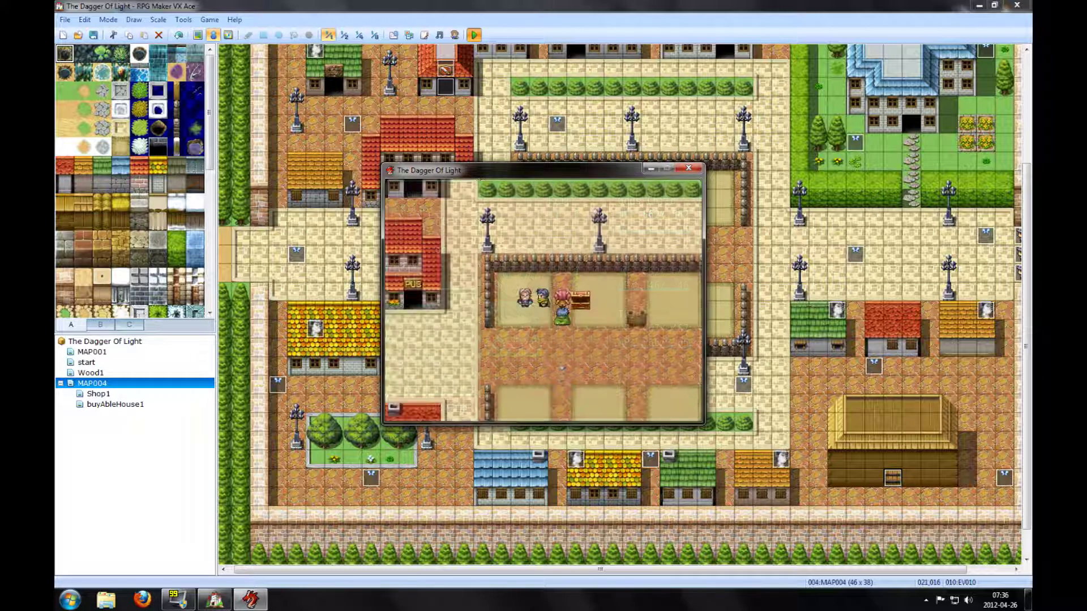
# Talk to the villager again for 'Thanks for the apple!' and end the playtest
pyautogui.press('Return')
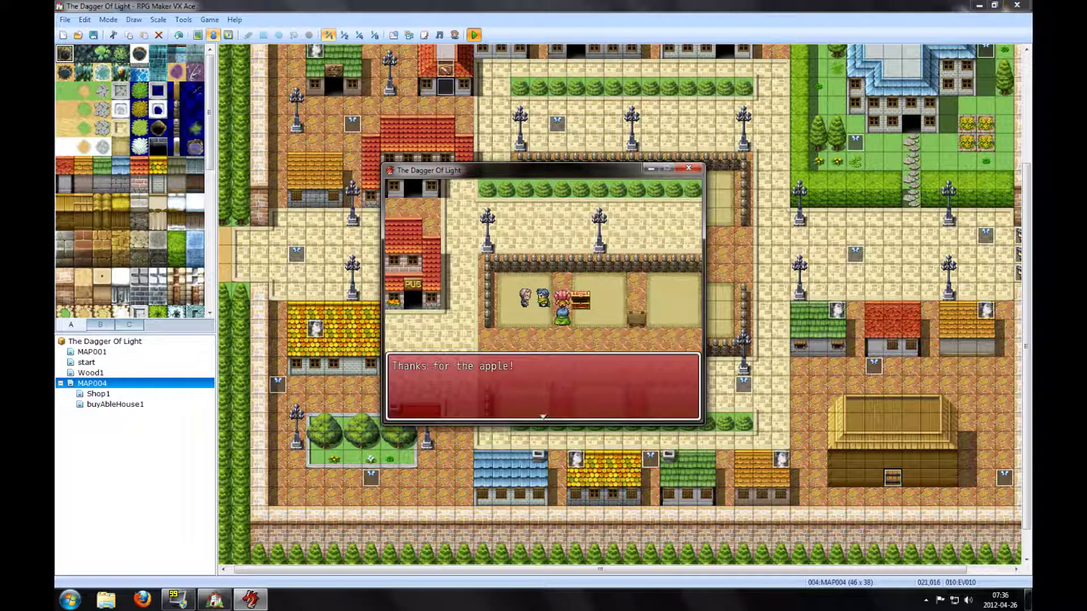
pyautogui.press('Return')
pyautogui.press('Return')
pyautogui.press('Return')
pyautogui.press('Return')
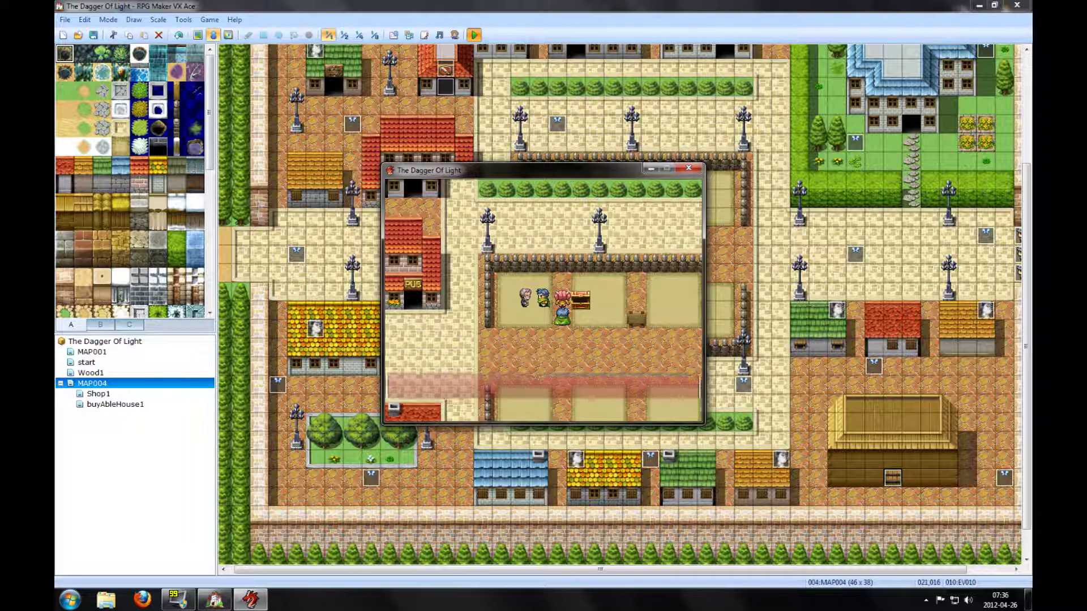
pyautogui.press('Return')
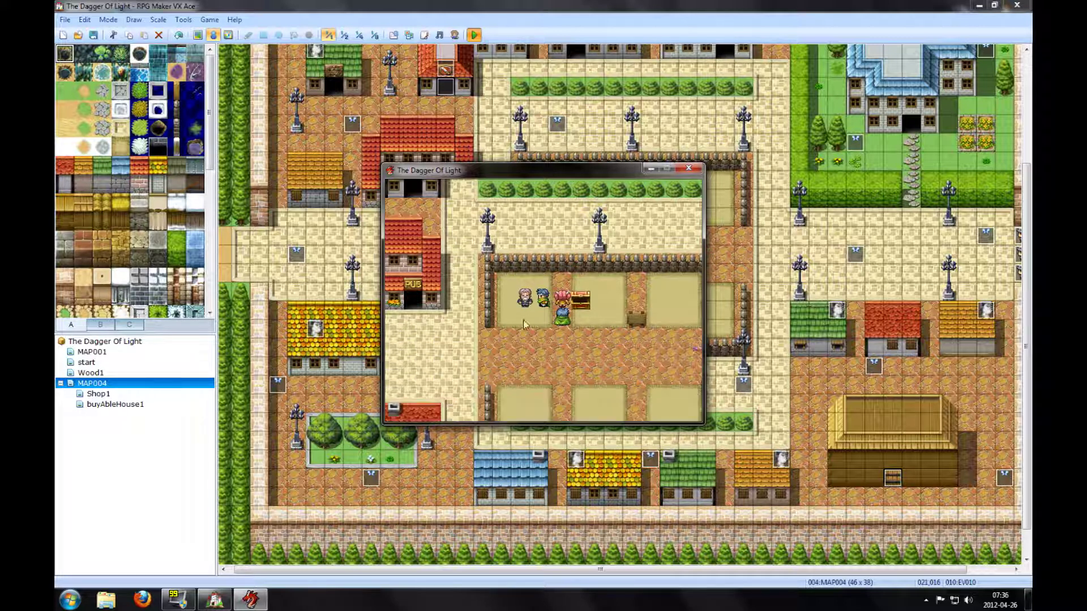
pyautogui.click(688, 168)
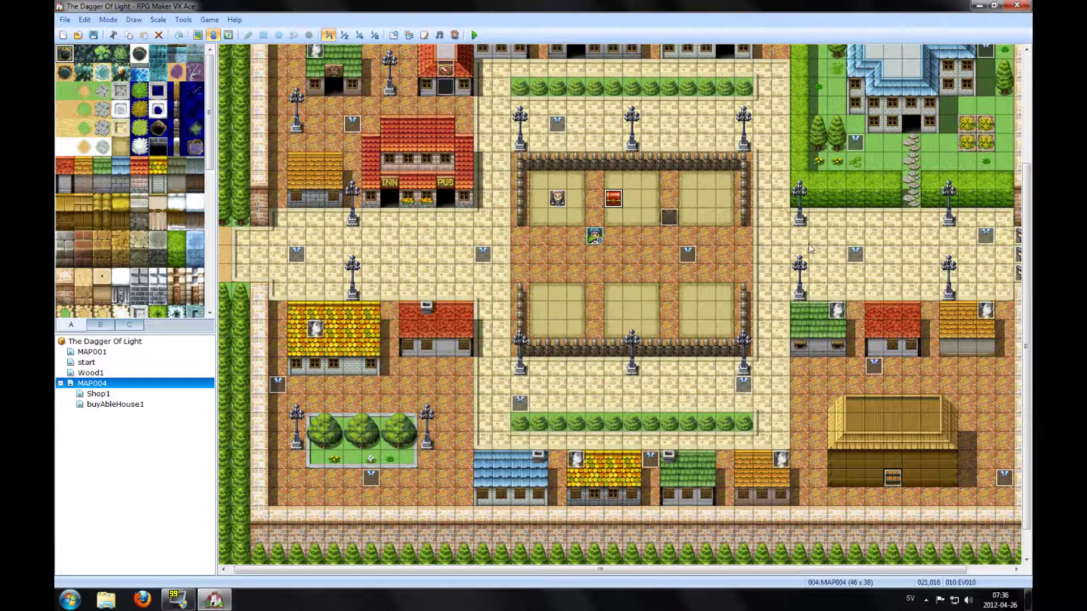
pyautogui.click(746, 254)
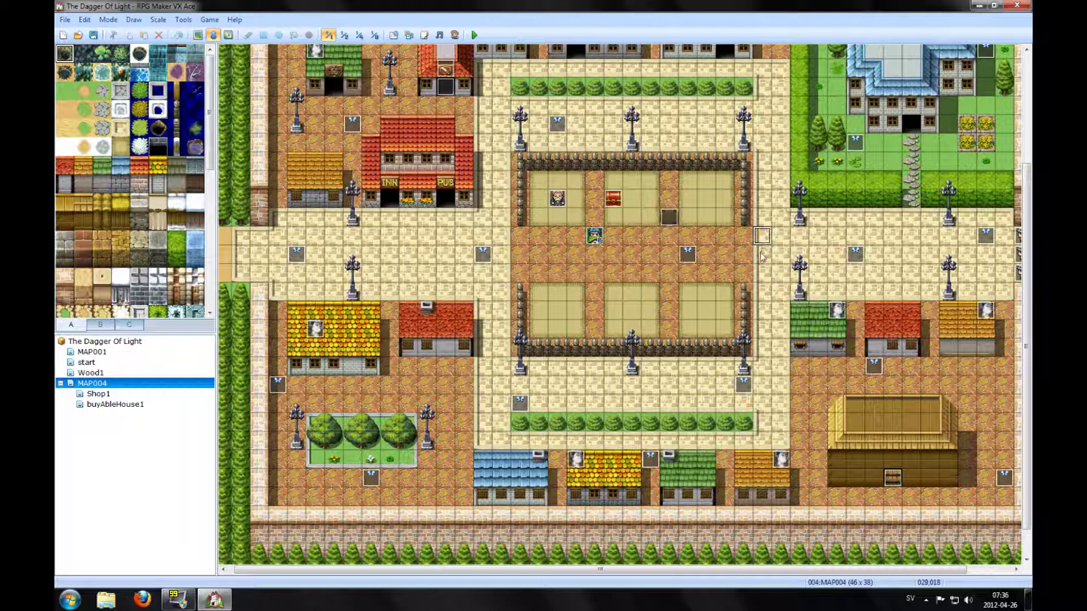
pyautogui.click(748, 266)
pyautogui.click(726, 253)
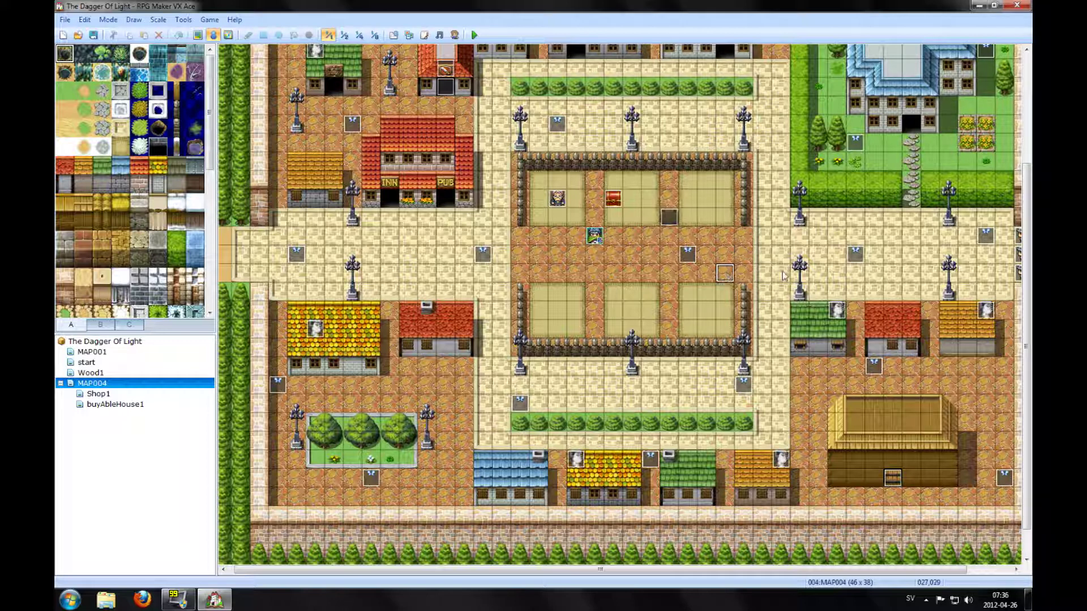
pyautogui.click(800, 237)
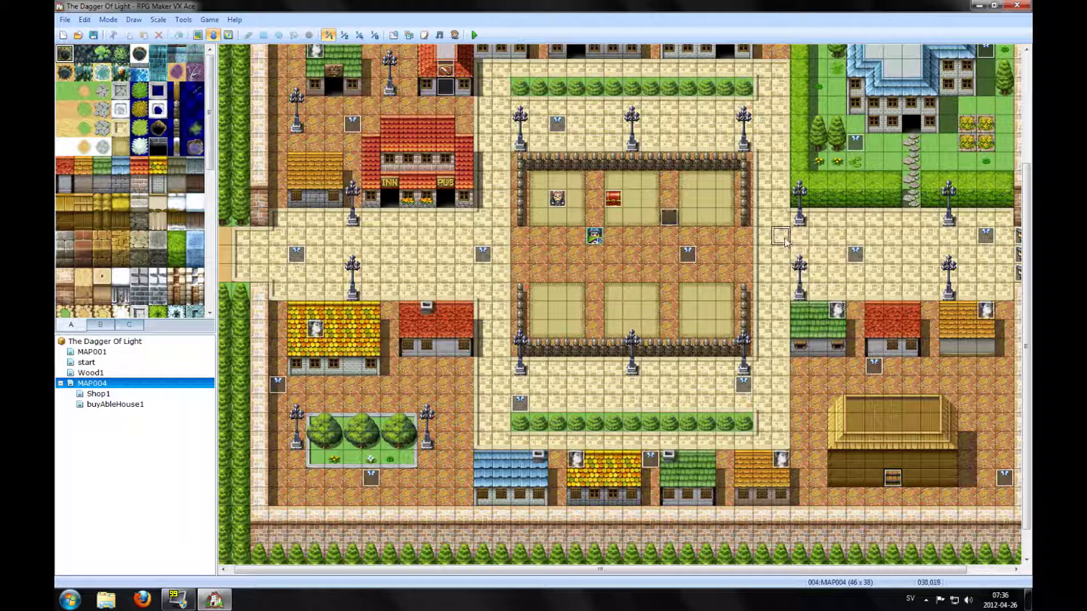